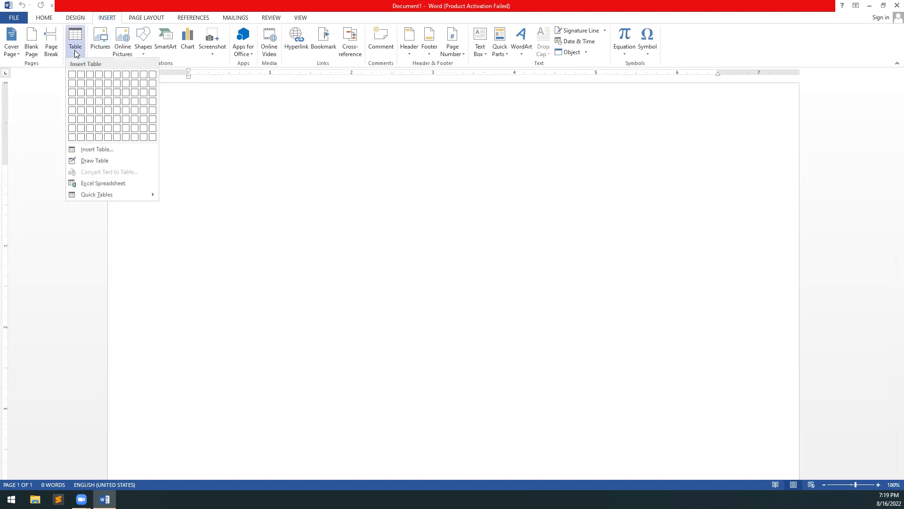
Start inserting a picture from file and browse to the folder D:\VertrigoServ\www\assign1\img
{"action": "left_click", "coordinate": [272, 117]}
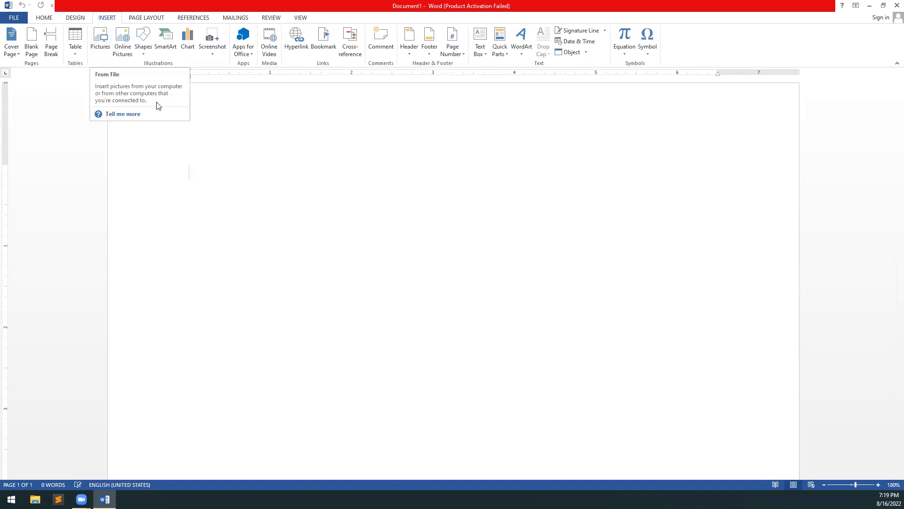
{"action": "left_click", "coordinate": [100, 41]}
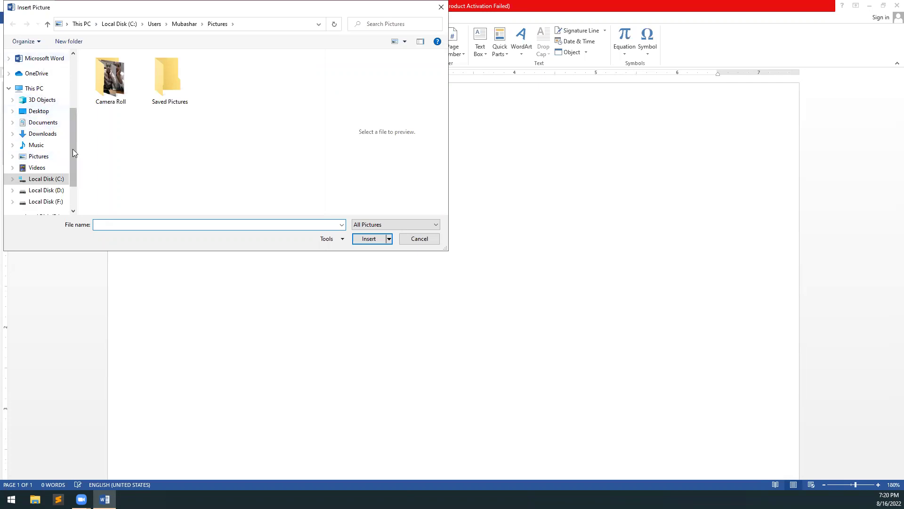
{"action": "left_click", "coordinate": [56, 190]}
{"action": "scroll", "coordinate": [137, 196], "scroll_direction": "down", "scroll_amount": 2}
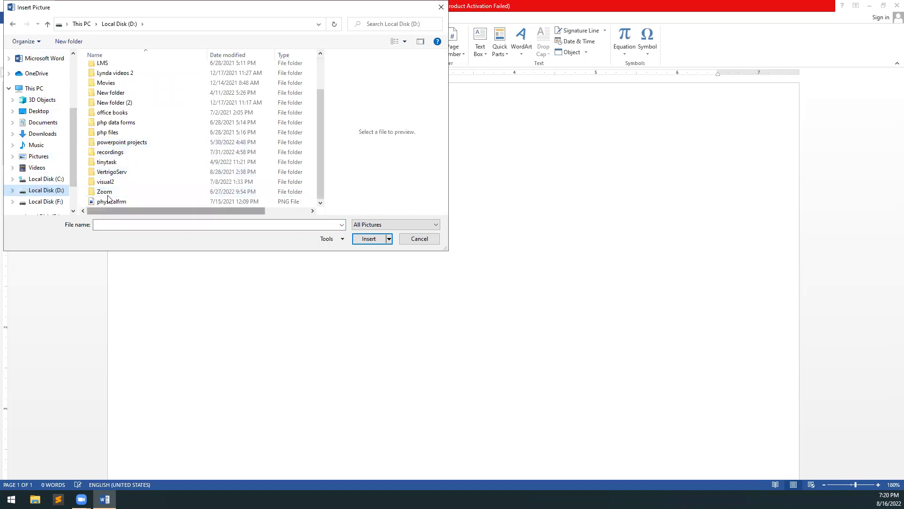
{"action": "double_click", "coordinate": [109, 173]}
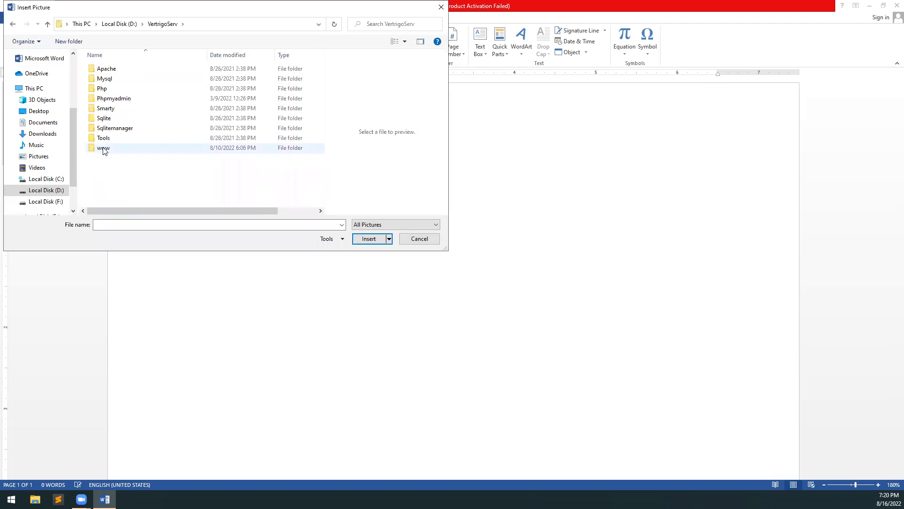
{"action": "double_click", "coordinate": [100, 149]}
{"action": "left_click", "coordinate": [115, 79]}
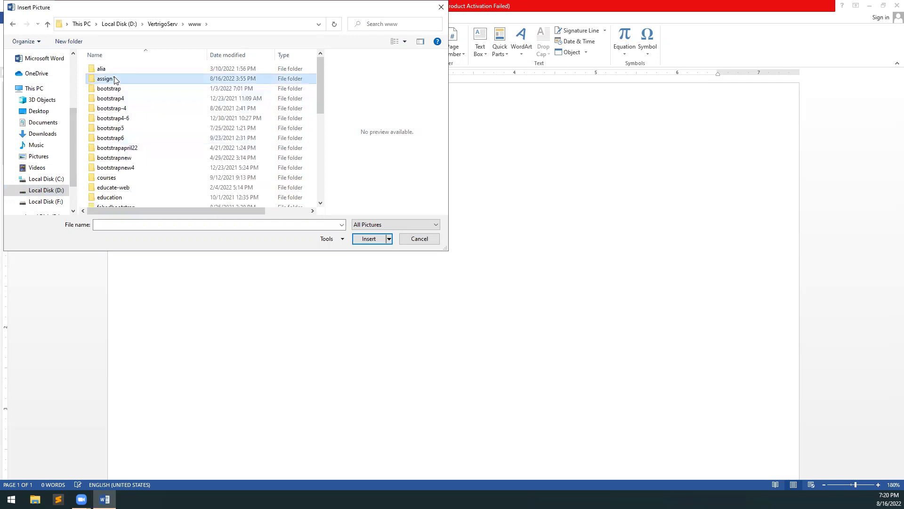
{"action": "double_click", "coordinate": [115, 79]}
{"action": "double_click", "coordinate": [116, 90]}
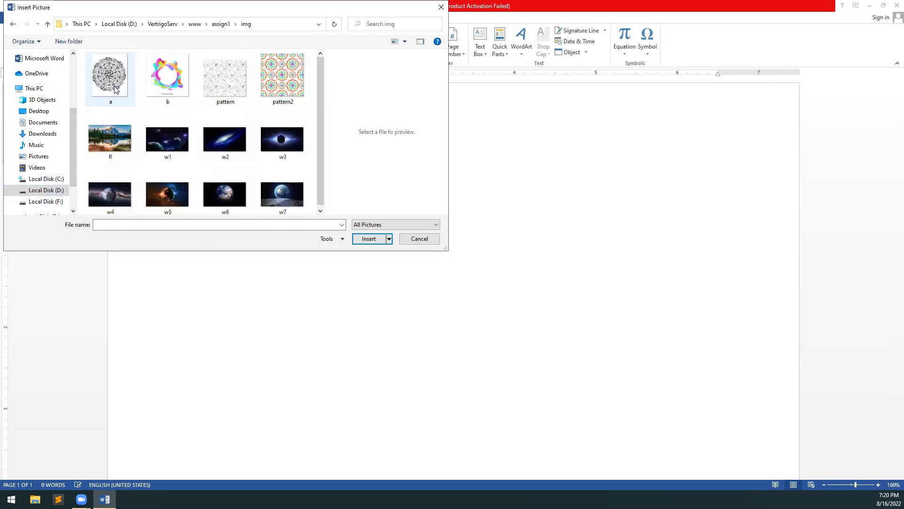
Insert the picture w1 from the img folder into the blank document
{"action": "scroll", "coordinate": [320, 117], "scroll_direction": "down", "scroll_amount": 1}
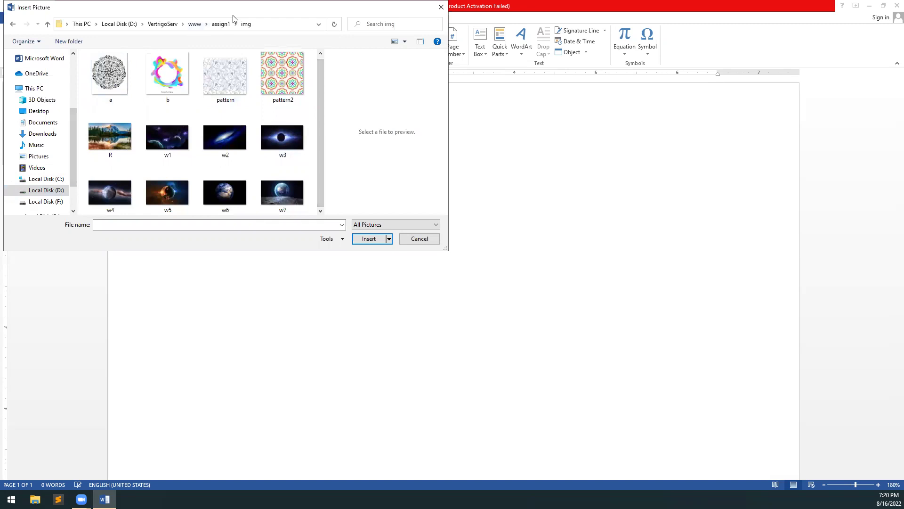
{"action": "left_click_drag", "start_coordinate": [232, 15], "coordinate": [397, 28]}
{"action": "left_click", "coordinate": [285, 151]}
{"action": "left_click", "coordinate": [337, 158]}
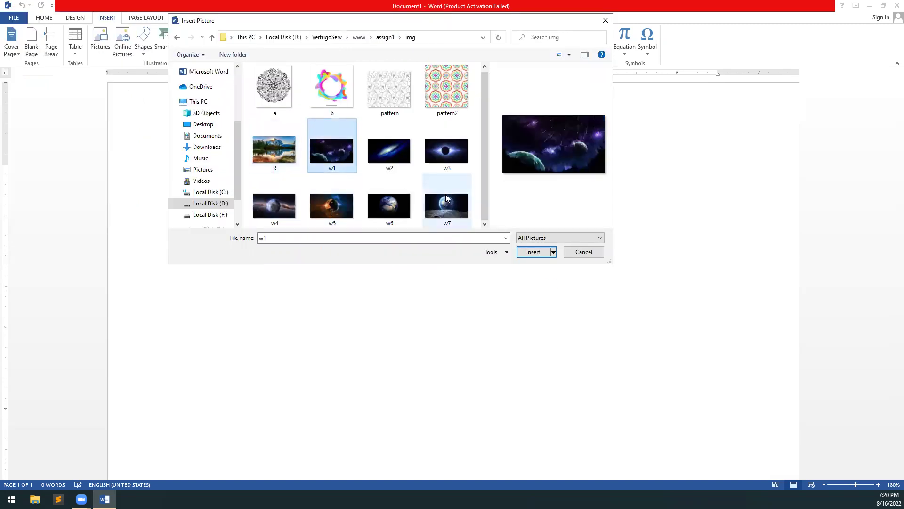
{"action": "left_click", "coordinate": [533, 253]}
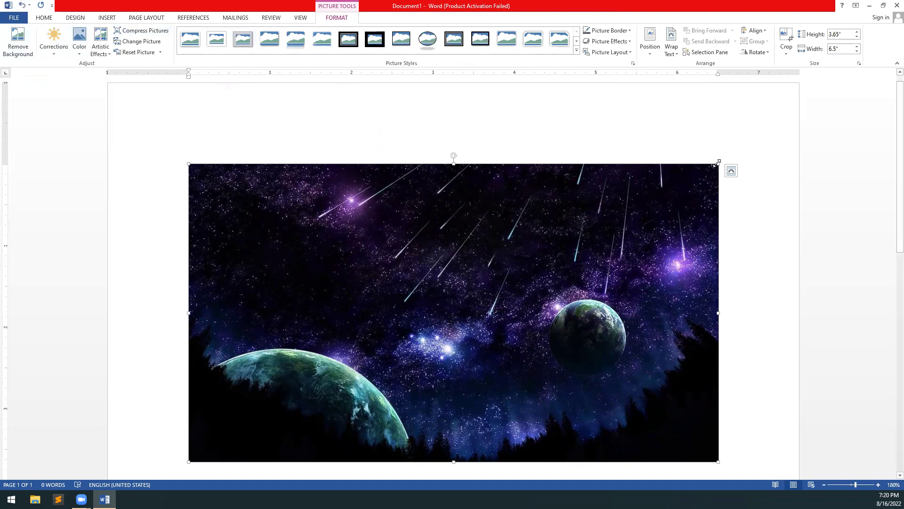
Scale the inserted picture down proportionally to about 1.65" high and 2.93" wide
{"action": "scroll", "coordinate": [669, 249], "scroll_direction": "down", "scroll_amount": 5}
{"action": "left_click_drag", "start_coordinate": [715, 225], "coordinate": [503, 103]}
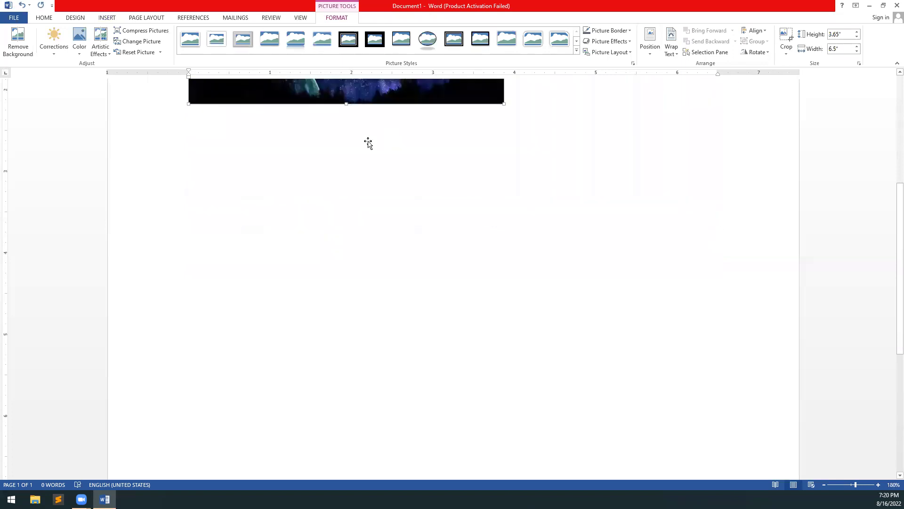
{"action": "scroll", "coordinate": [368, 143], "scroll_direction": "up", "scroll_amount": 5}
{"action": "left_click_drag", "start_coordinate": [502, 353], "coordinate": [427, 308]}
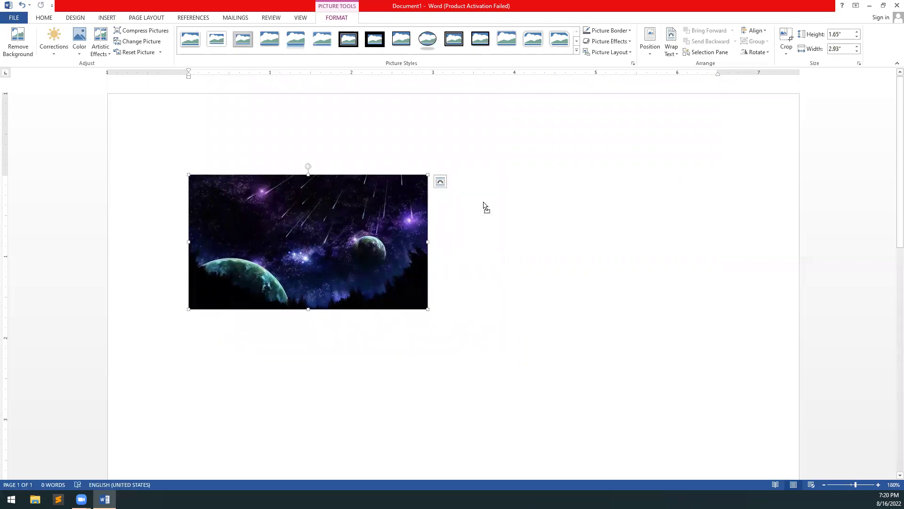
{"action": "left_click", "coordinate": [677, 54]}
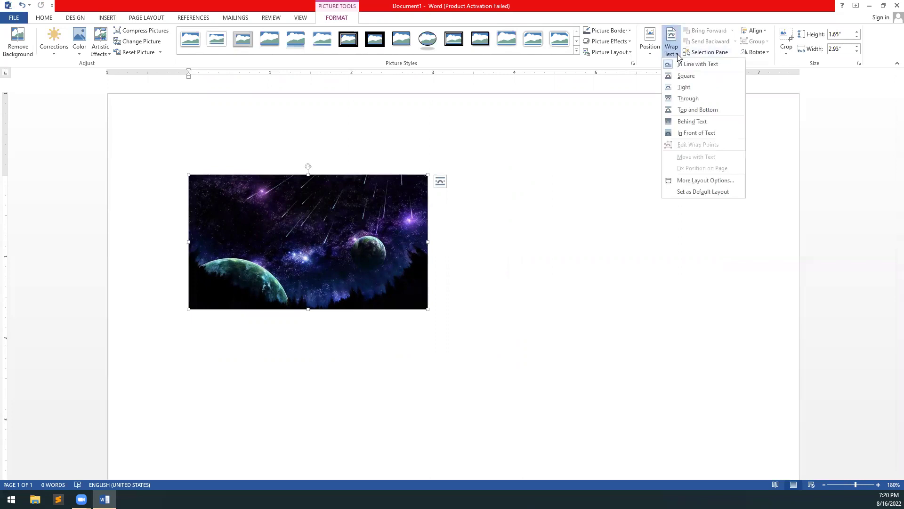
{"action": "left_click", "coordinate": [374, 209]}
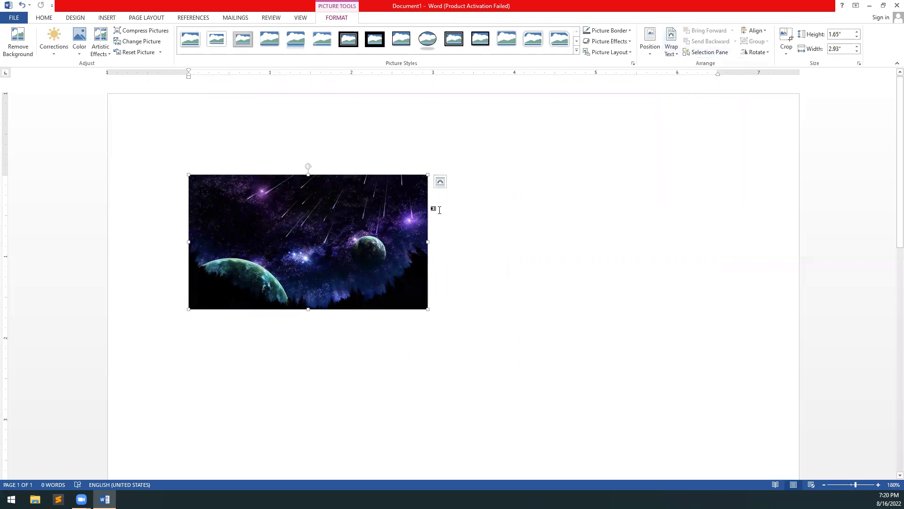
{"action": "left_click", "coordinate": [439, 183]}
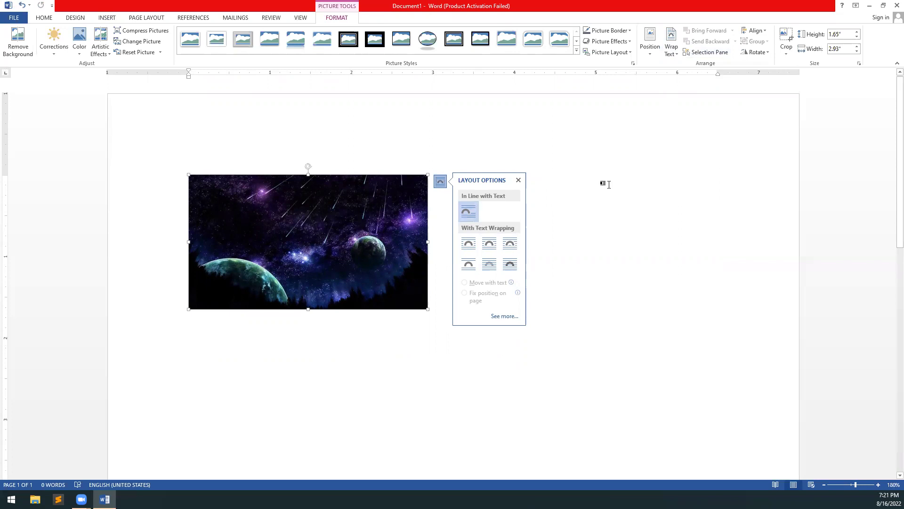
Place the text cursor after the picture, then show the desktop and open Google Chrome
{"action": "left_click", "coordinate": [602, 183]}
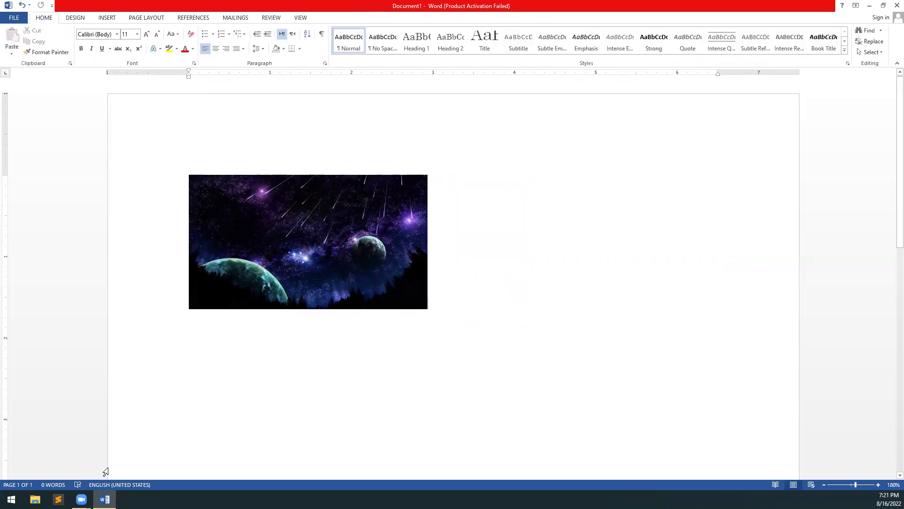
{"action": "key", "text": "super+d"}
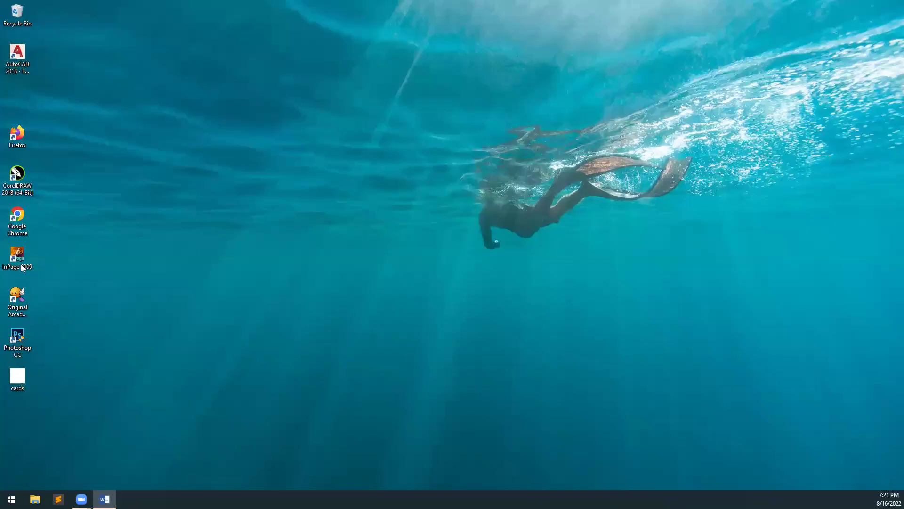
{"action": "double_click", "coordinate": [17, 220]}
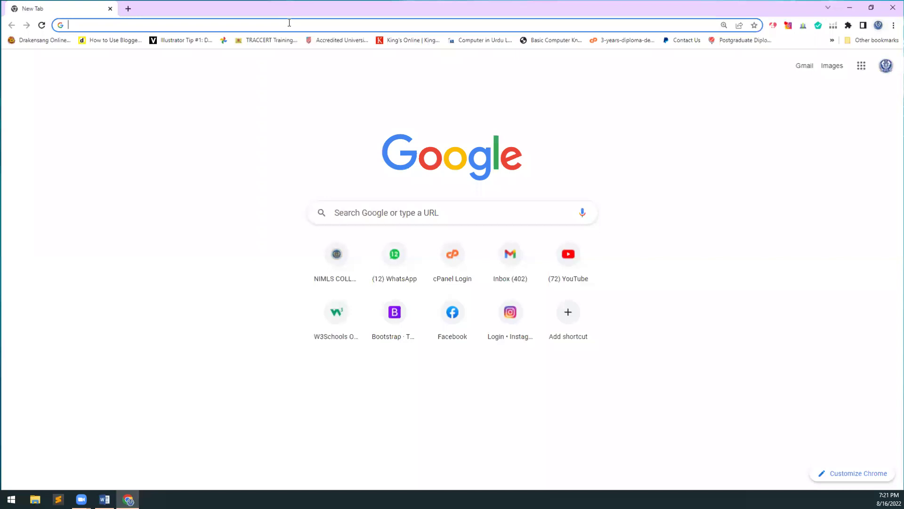
{"action": "left_click", "coordinate": [288, 24]}
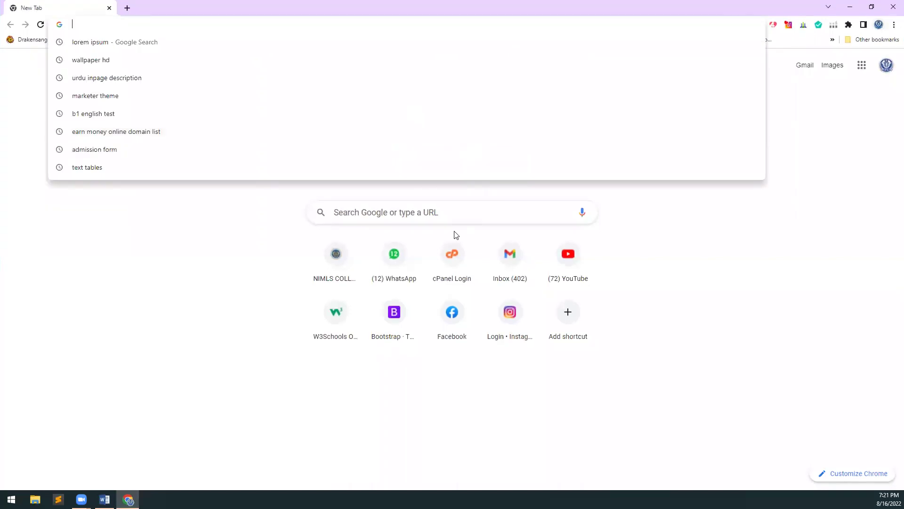
{"action": "type", "text": "localhost"}
{"action": "key", "text": "Return"}
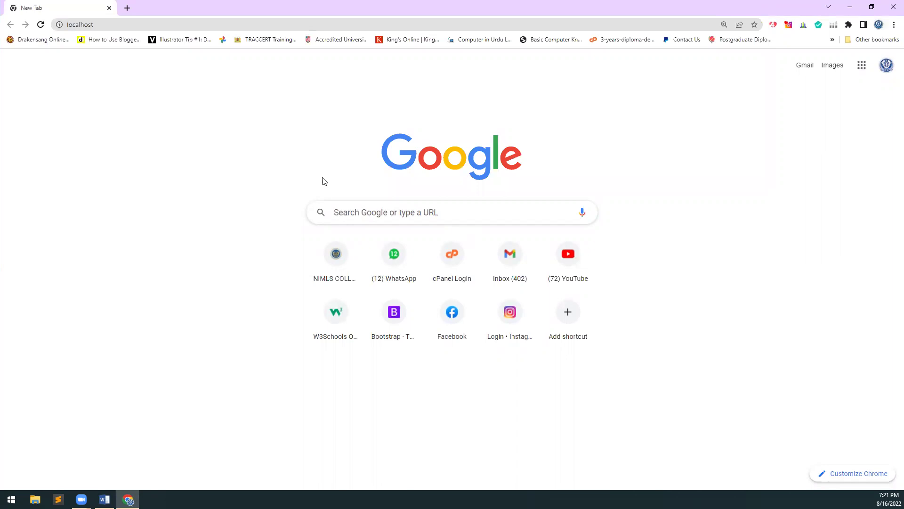
Search Google for lorem ipsum and open the lipsum.com Lorem Ipsum page from the results
{"action": "left_click", "coordinate": [264, 25]}
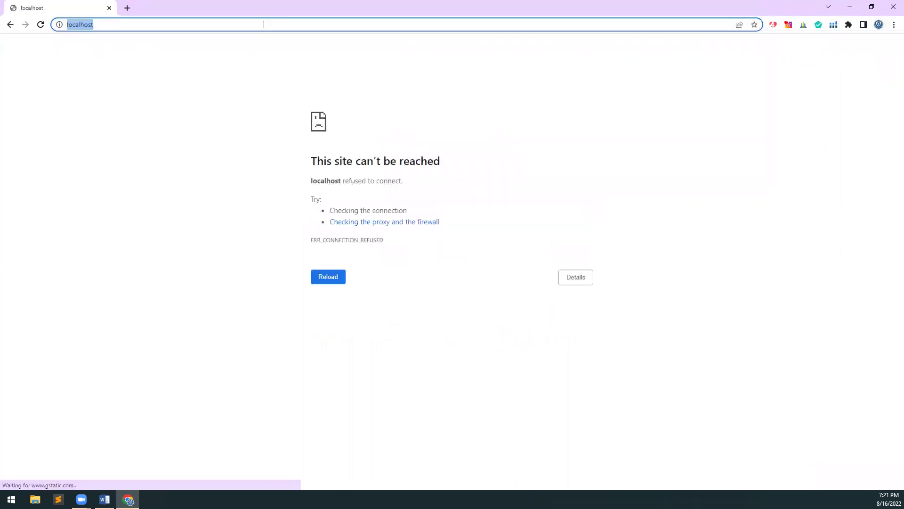
{"action": "type", "text": "lore"}
{"action": "key", "text": "Return"}
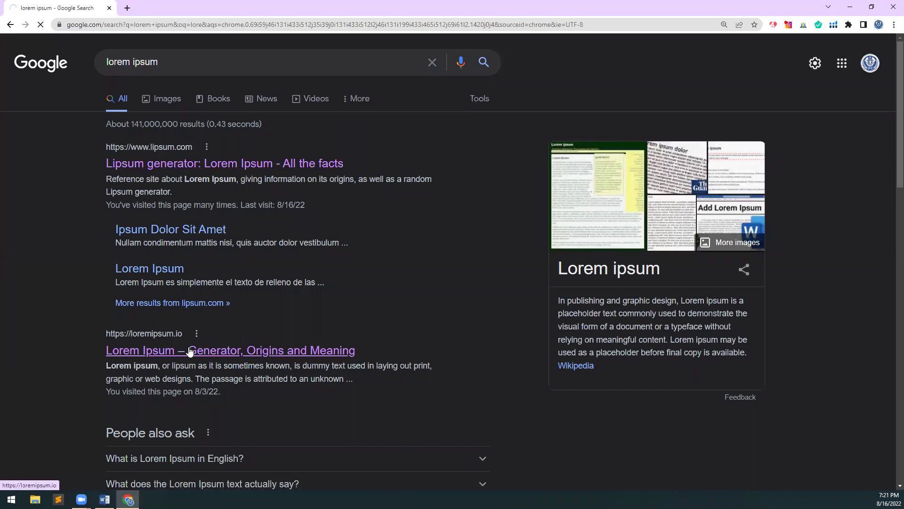
{"action": "scroll", "coordinate": [179, 296], "scroll_direction": "down", "scroll_amount": 2}
{"action": "scroll", "coordinate": [178, 293], "scroll_direction": "down", "scroll_amount": 2}
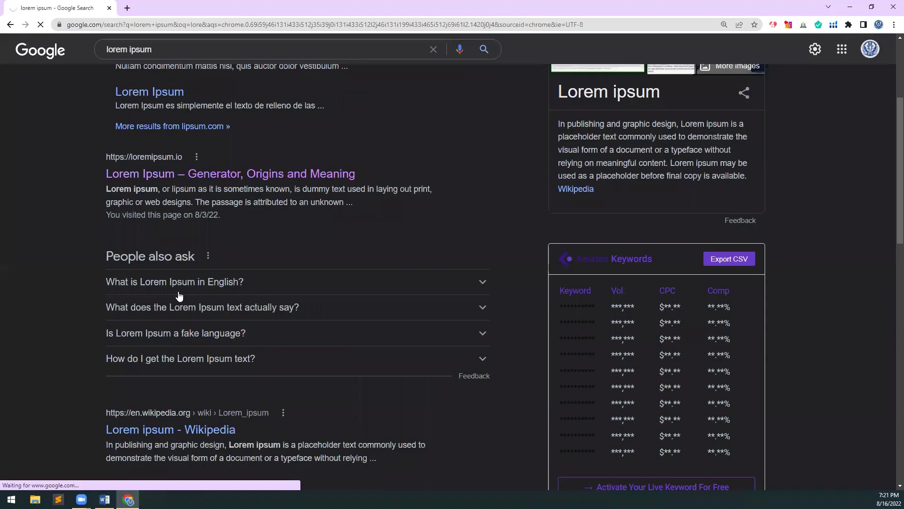
{"action": "scroll", "coordinate": [206, 125], "scroll_direction": "up", "scroll_amount": 3}
{"action": "left_click", "coordinate": [206, 118]}
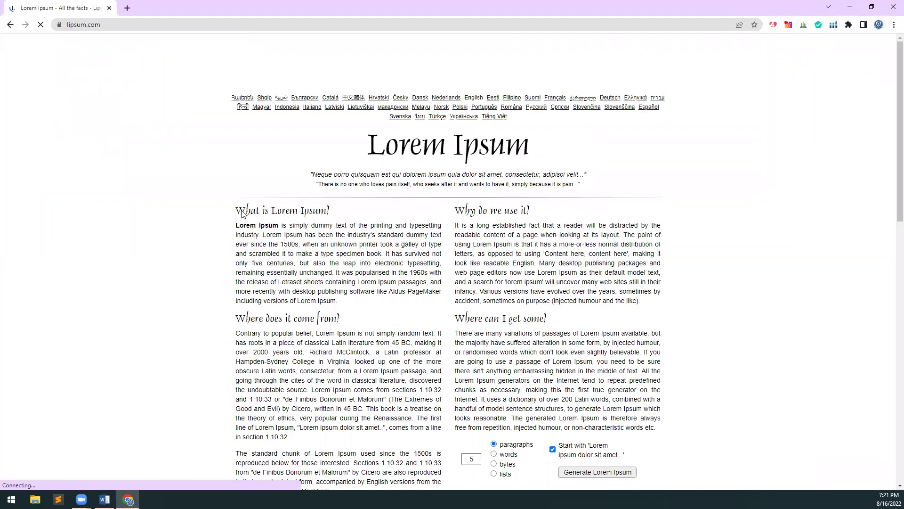
Copy the text from "What is Lorem Ipsum?" through "Where can I get some?" and paste it into a new Sublime Text file
{"action": "left_click_drag", "start_coordinate": [235, 207], "coordinate": [621, 447]}
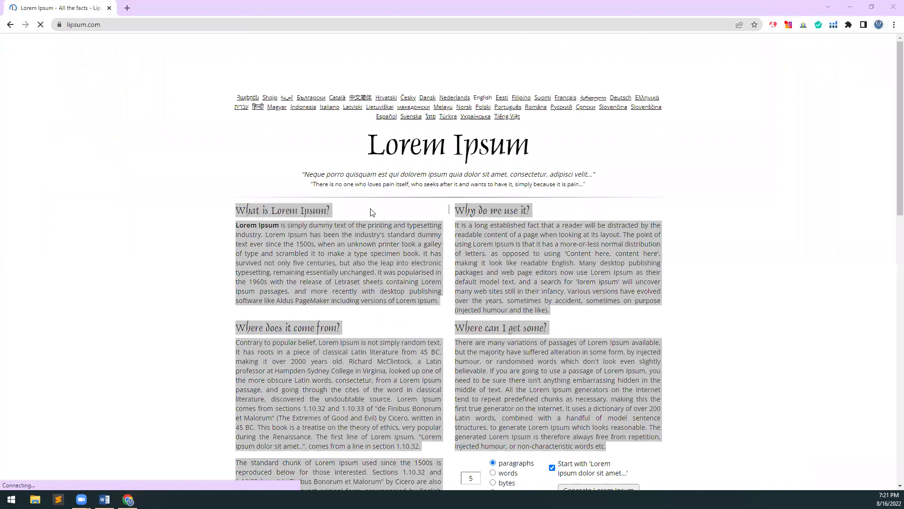
{"action": "key", "text": "alt+Tab"}
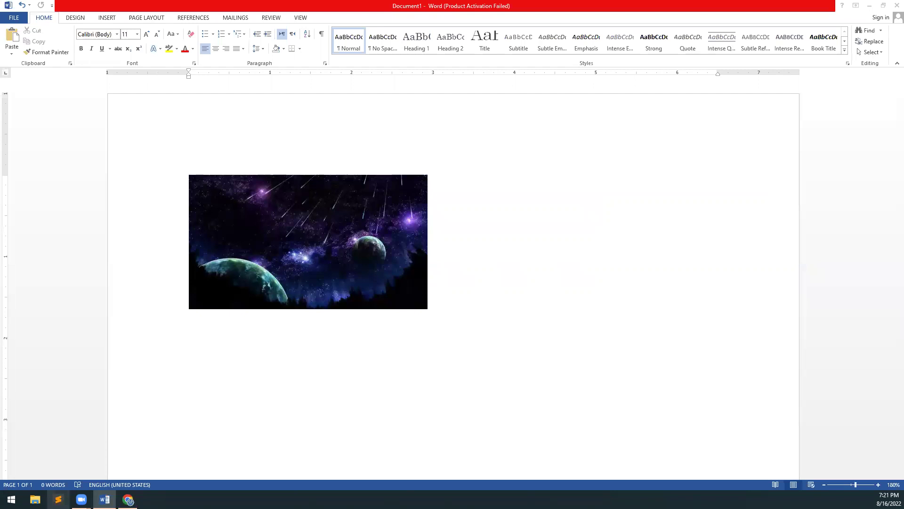
{"action": "left_click", "coordinate": [58, 500]}
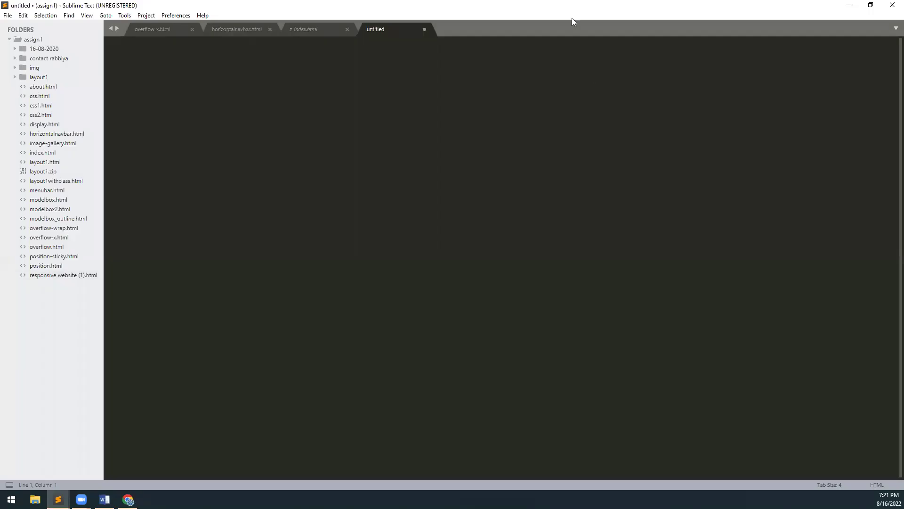
{"action": "key", "text": "ctrl+v"}
{"action": "double_click", "coordinate": [430, 113]}
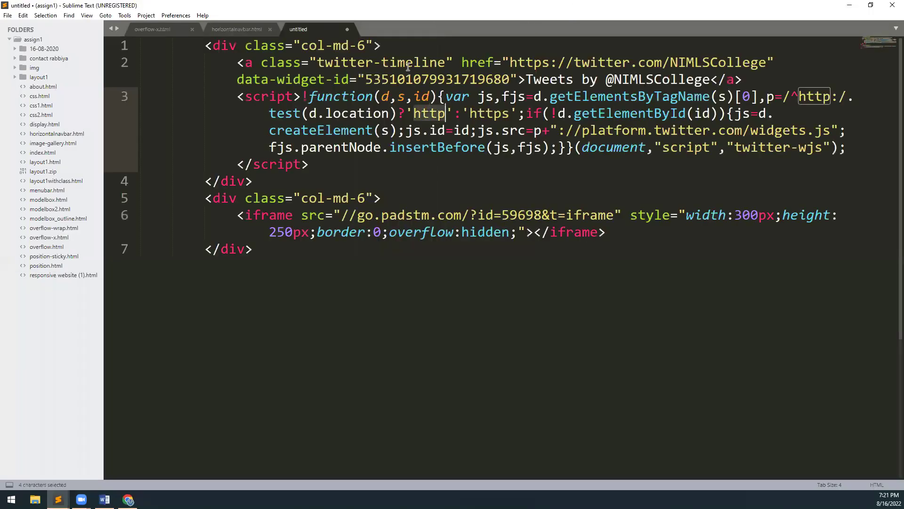
{"action": "double_click", "coordinate": [370, 28]}
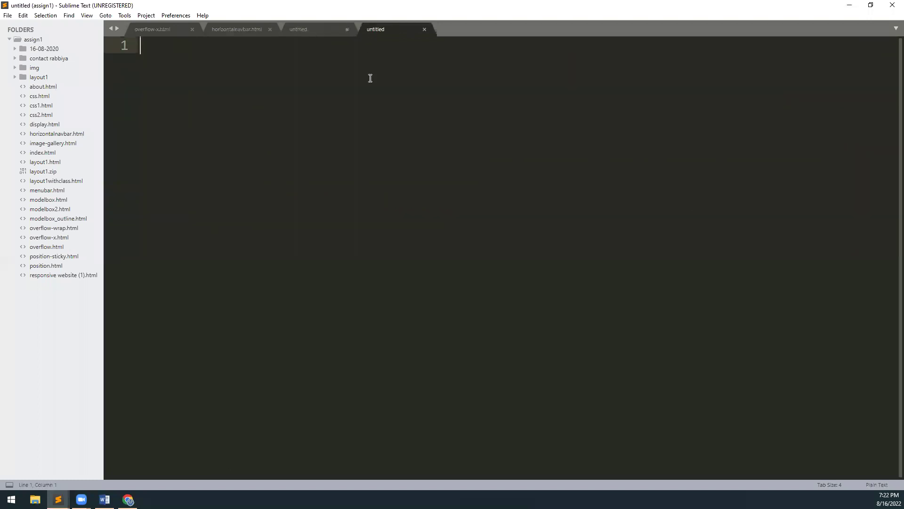
{"action": "key", "text": "ctrl+v"}
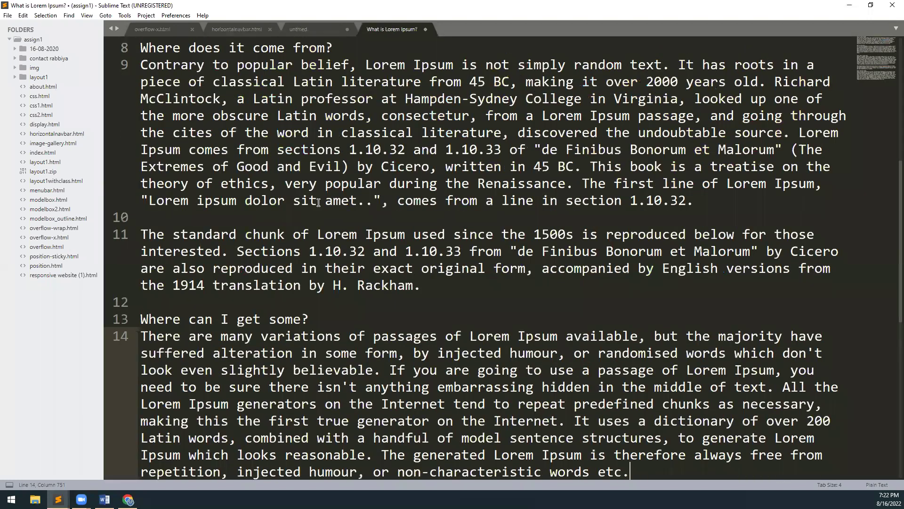
Copy all the plain text from the Sublime Text file and paste it after the picture in the Word document
{"action": "key", "text": "ctrl+a"}
{"action": "key", "text": "ctrl+c"}
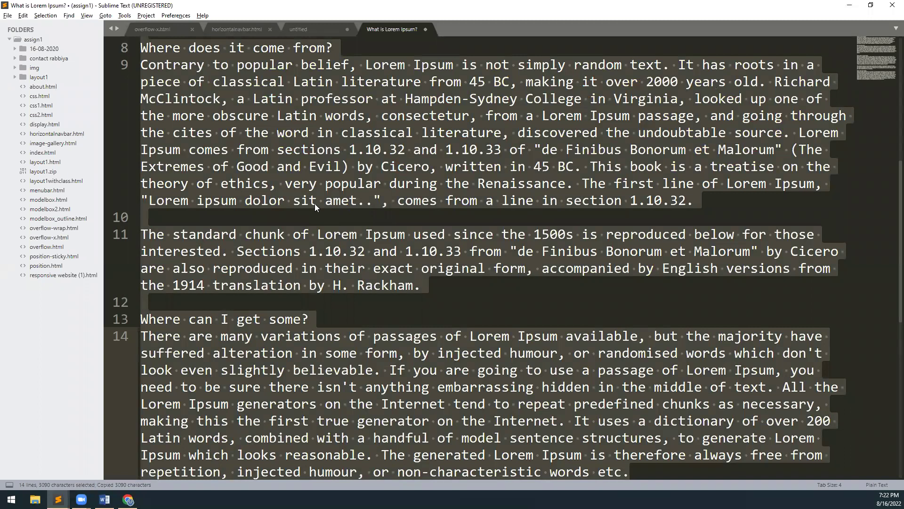
{"action": "key", "text": "alt+Tab"}
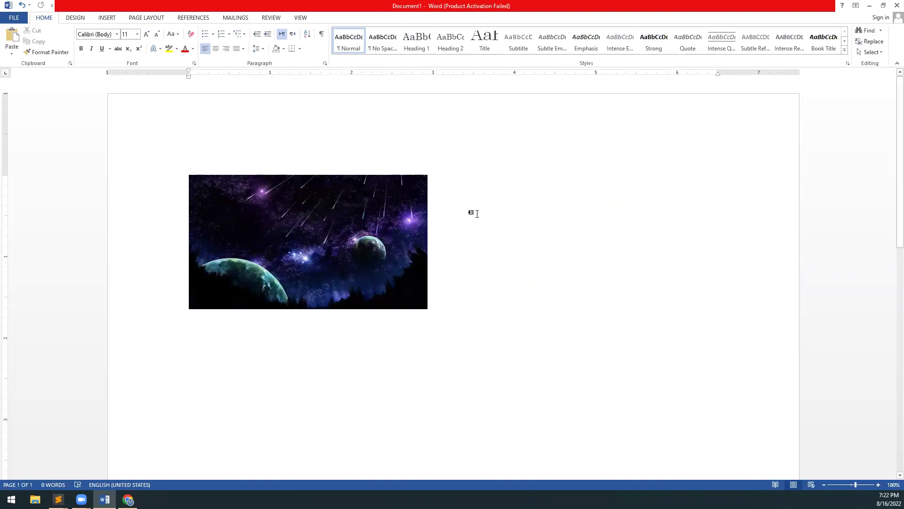
{"action": "key", "text": "ctrl+v"}
{"action": "scroll", "coordinate": [433, 266], "scroll_direction": "up", "scroll_amount": 15}
Move the picture into the first Lorem Ipsum paragraph, inside the word "remaining"
{"action": "left_click", "coordinate": [322, 227]}
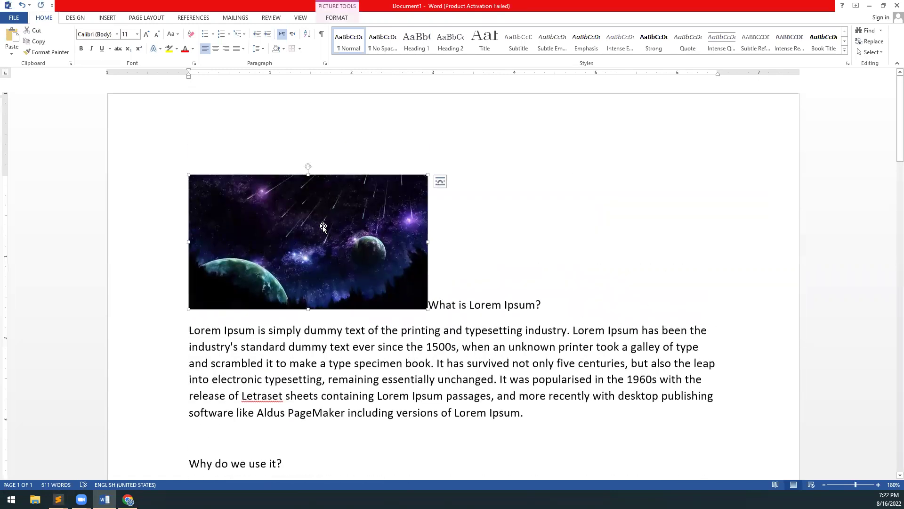
{"action": "scroll", "coordinate": [376, 212], "scroll_direction": "down", "scroll_amount": 3}
{"action": "left_click_drag", "start_coordinate": [382, 159], "coordinate": [374, 260]}
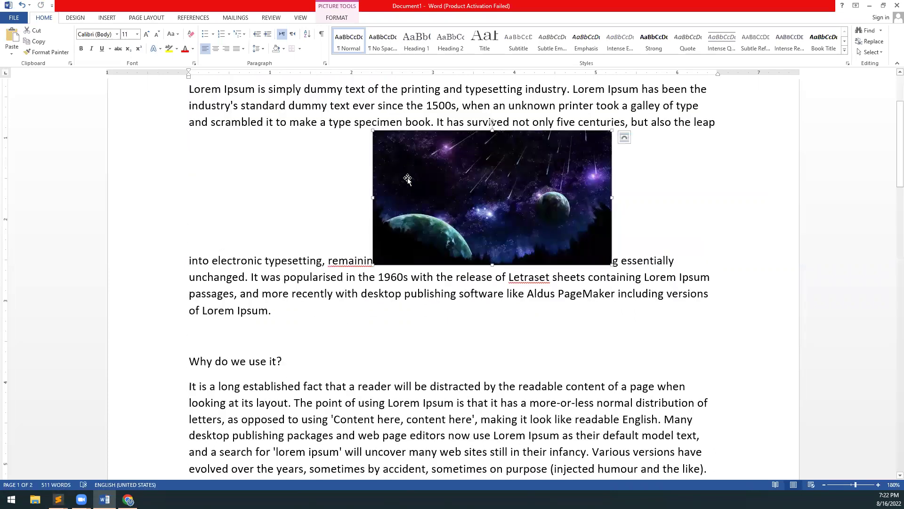
Apply Square text wrapping to the planets picture and move it to the left margin beside the "What is Lorem Ipsum?" heading
{"action": "scroll", "coordinate": [456, 137], "scroll_direction": "up", "scroll_amount": 1}
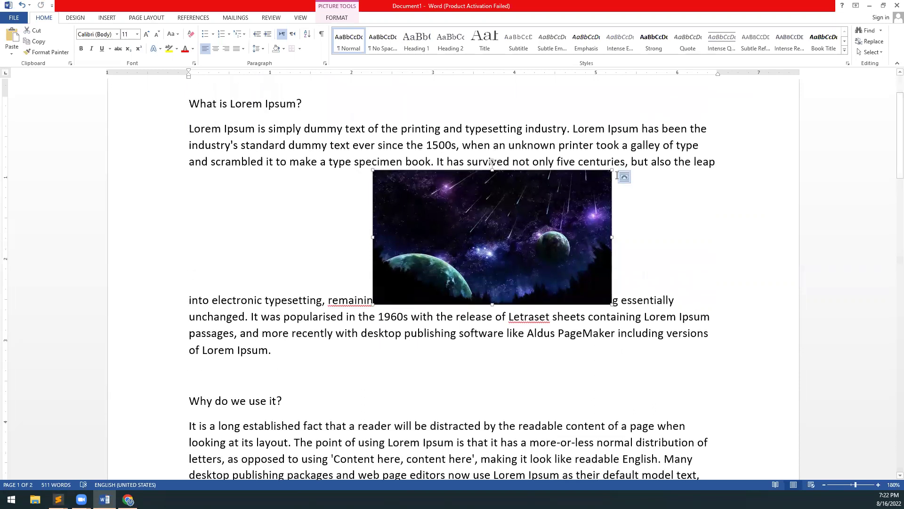
{"action": "left_click", "coordinate": [625, 177]}
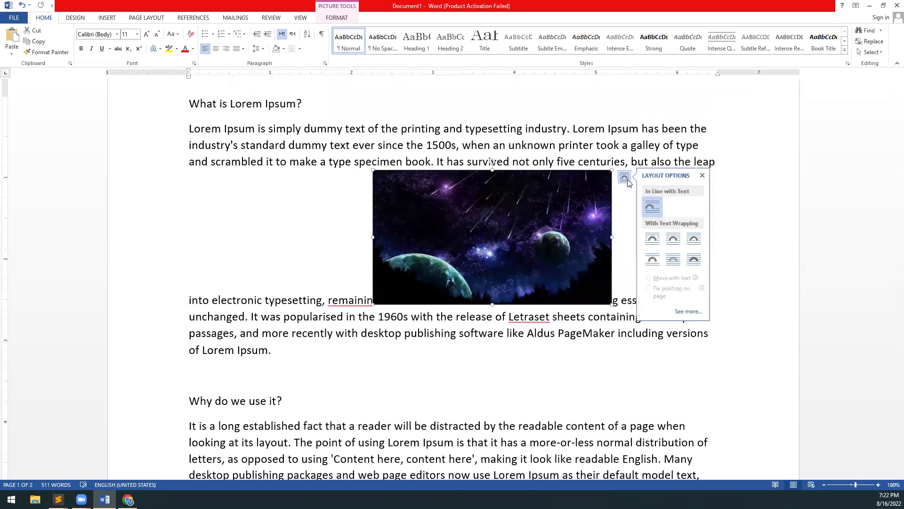
{"action": "left_click", "coordinate": [653, 241]}
{"action": "left_click_drag", "start_coordinate": [539, 232], "coordinate": [631, 157]}
{"action": "left_click_drag", "start_coordinate": [523, 188], "coordinate": [243, 180]}
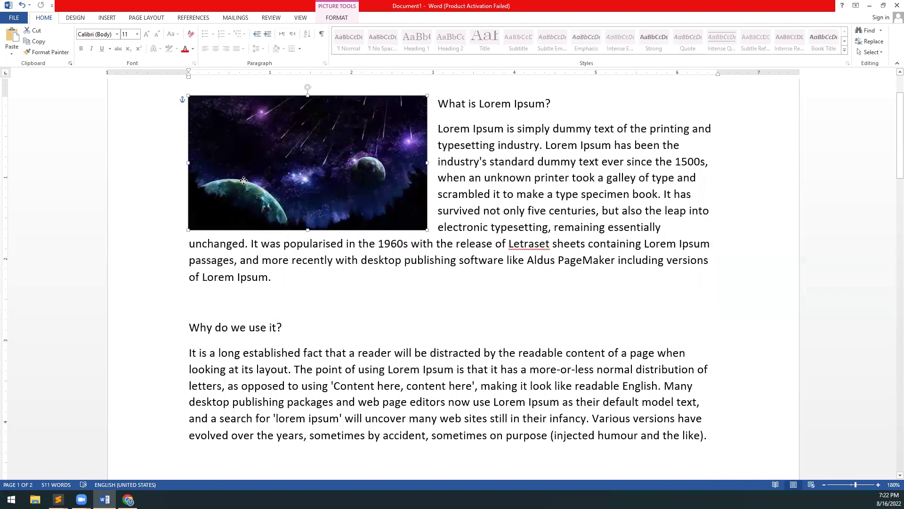
Move the planets picture just below the "What is Lorem Ipsum?" heading and shrink it to about three quarters of its size
{"action": "scroll", "coordinate": [271, 193], "scroll_direction": "up", "scroll_amount": 2}
{"action": "left_click_drag", "start_coordinate": [310, 246], "coordinate": [310, 283]}
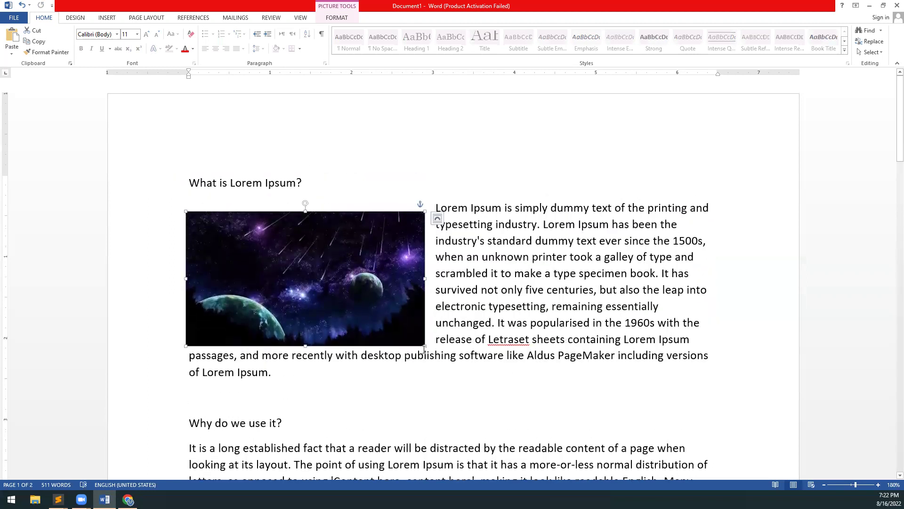
{"action": "left_click_drag", "start_coordinate": [423, 344], "coordinate": [362, 310]}
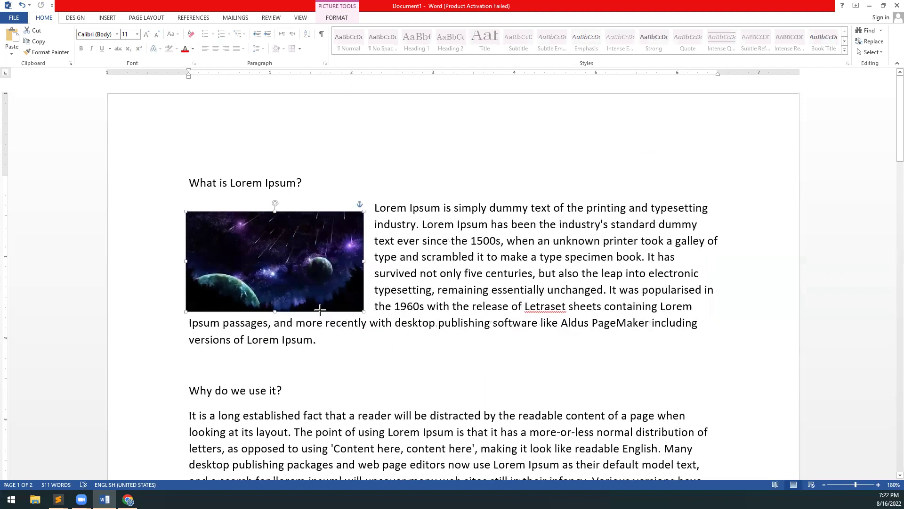
{"action": "left_click_drag", "start_coordinate": [319, 288], "coordinate": [318, 281]}
Insert the picture w2 inside the word "English" in the "Why do we use it?" paragraph and shrink it to about 3.64" by 2.04"
{"action": "scroll", "coordinate": [614, 282], "scroll_direction": "down", "scroll_amount": 3}
{"action": "left_click", "coordinate": [614, 281]}
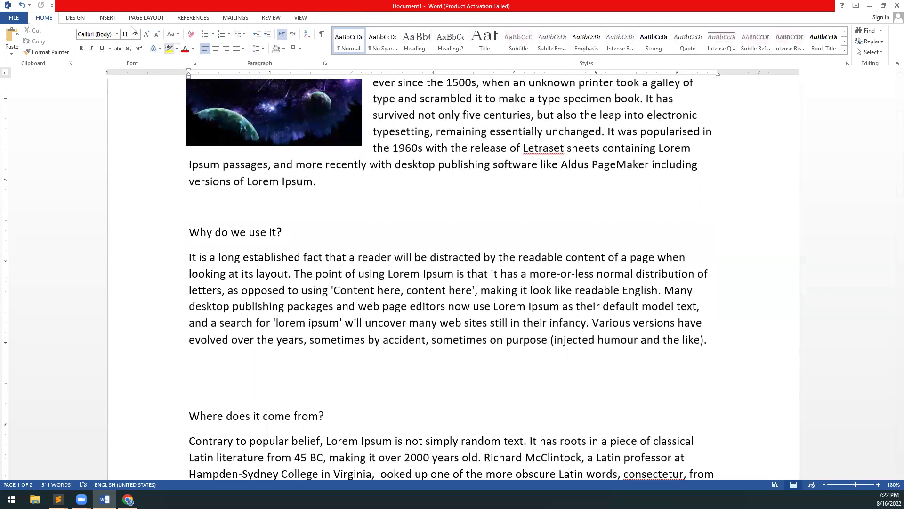
{"action": "left_click", "coordinate": [104, 16]}
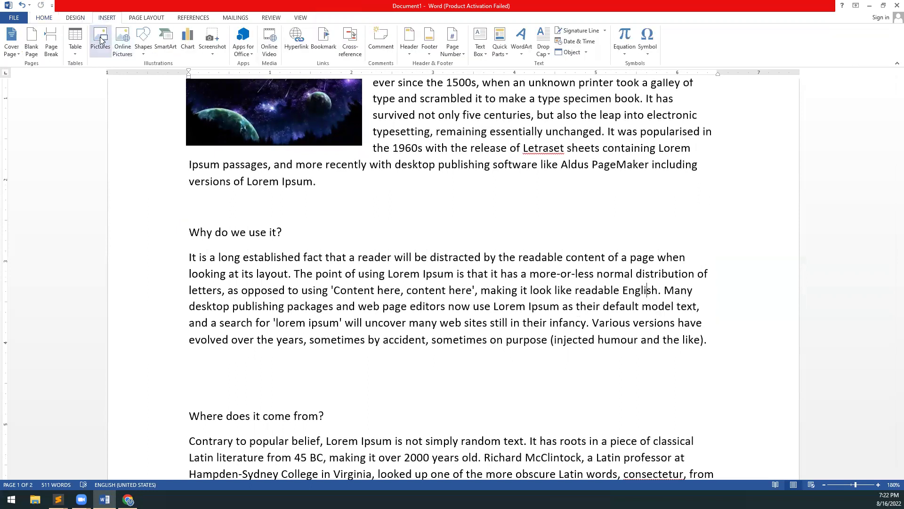
{"action": "left_click", "coordinate": [382, 152]}
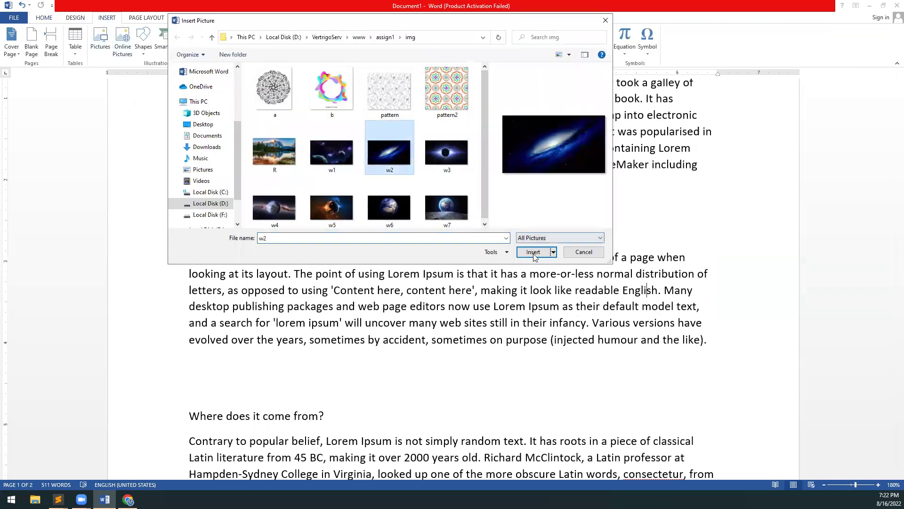
{"action": "key", "text": "Return"}
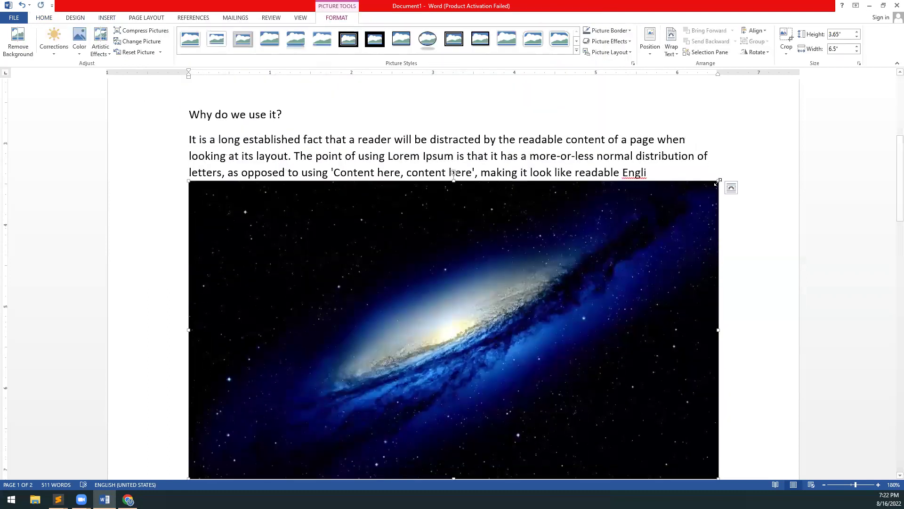
{"action": "left_click_drag", "start_coordinate": [717, 182], "coordinate": [488, 313]}
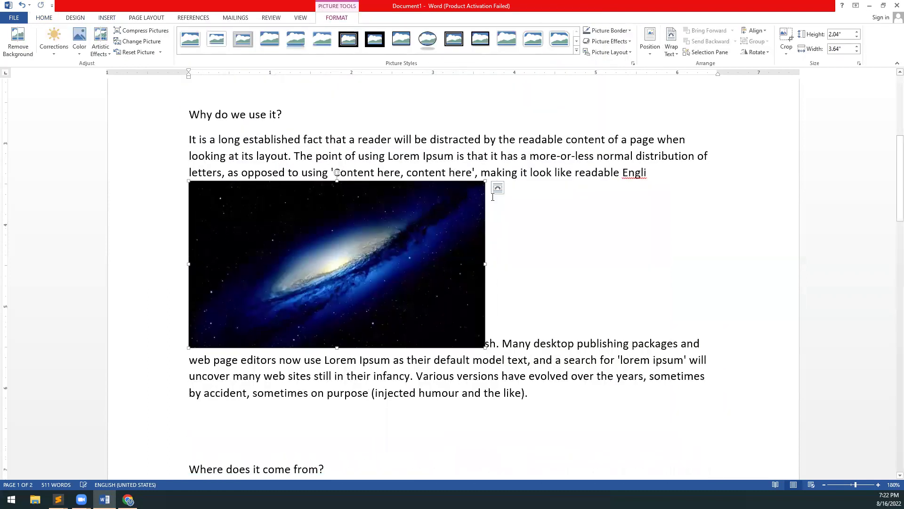
Apply Square text wrapping to the galaxy picture and place it at the paragraph's right side, sized about 2.77" by 1.56"
{"action": "left_click", "coordinate": [497, 187]}
{"action": "left_click", "coordinate": [526, 250]}
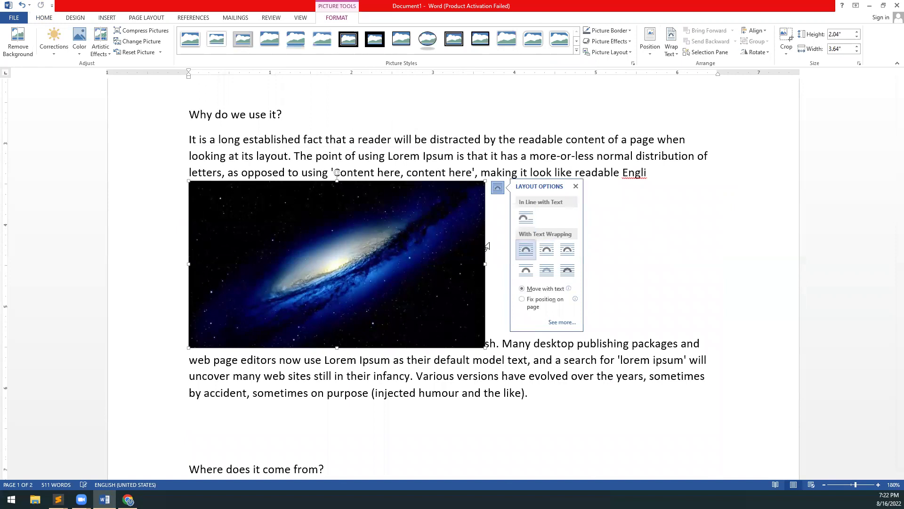
{"action": "left_click_drag", "start_coordinate": [627, 230], "coordinate": [474, 302]}
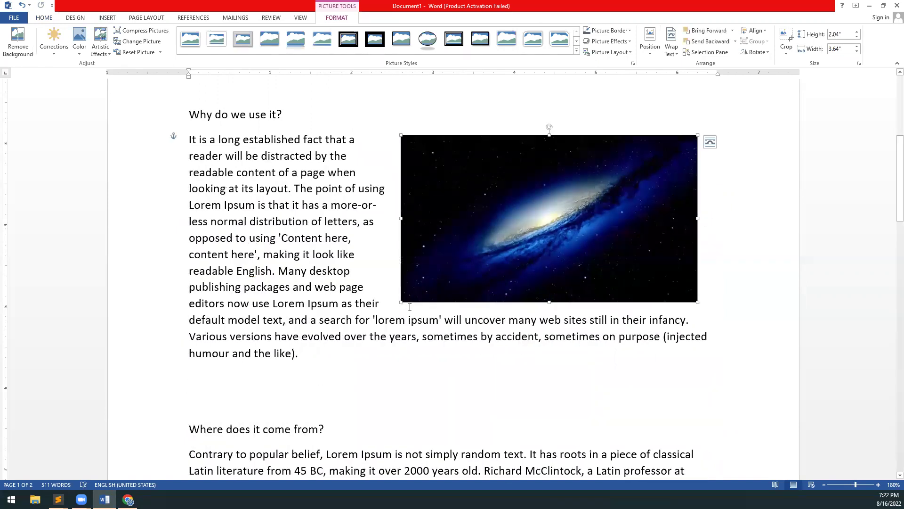
{"action": "left_click_drag", "start_coordinate": [555, 276], "coordinate": [600, 263]}
{"action": "left_click_drag", "start_coordinate": [613, 214], "coordinate": [608, 217]}
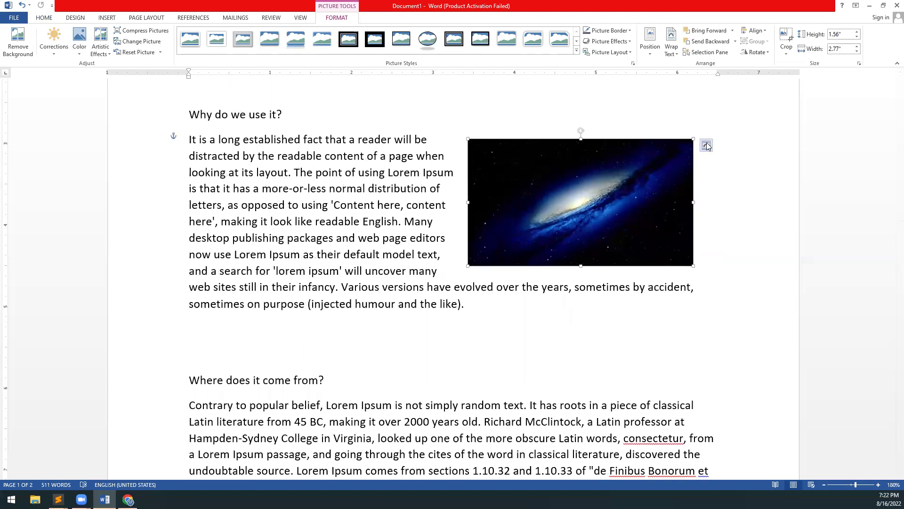
Switch the galaxy picture to Tight text wrapping and nudge it slightly upward
{"action": "left_click", "coordinate": [706, 145]}
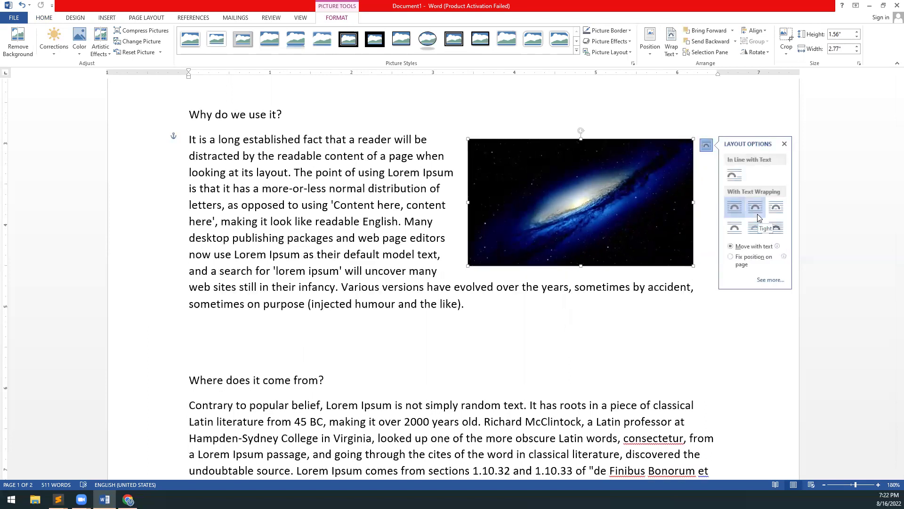
{"action": "left_click", "coordinate": [756, 214]}
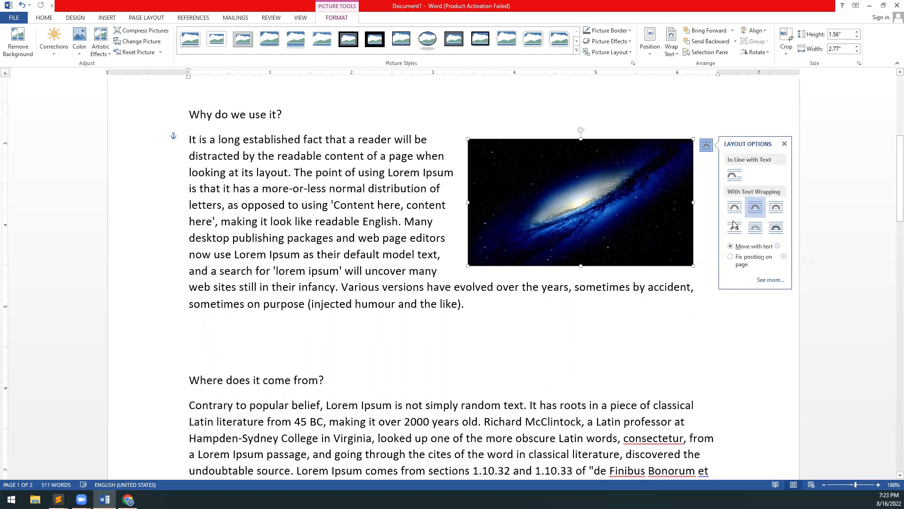
{"action": "left_click_drag", "start_coordinate": [583, 229], "coordinate": [583, 225]}
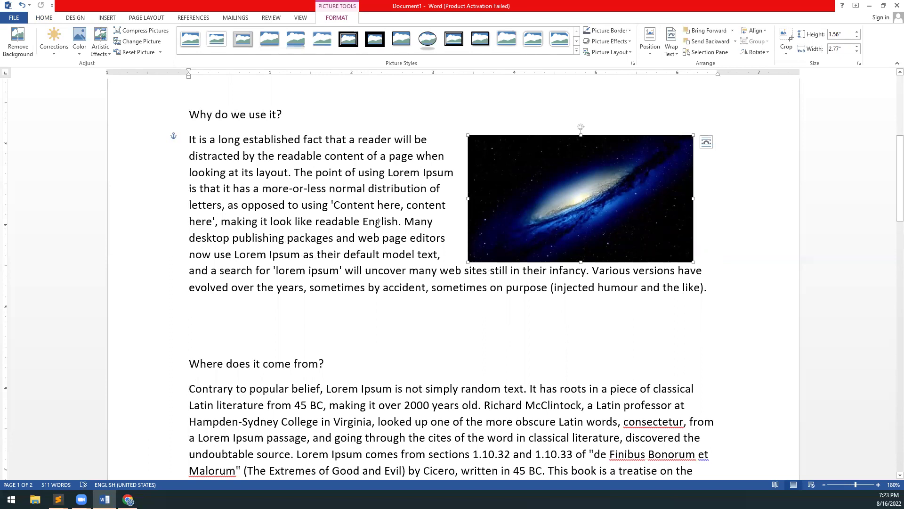
Apply Square and Tight text wrapping to the galaxy picture in turn and nudge it slightly left beside the paragraph text
{"action": "scroll", "coordinate": [379, 221], "scroll_direction": "up", "scroll_amount": 3}
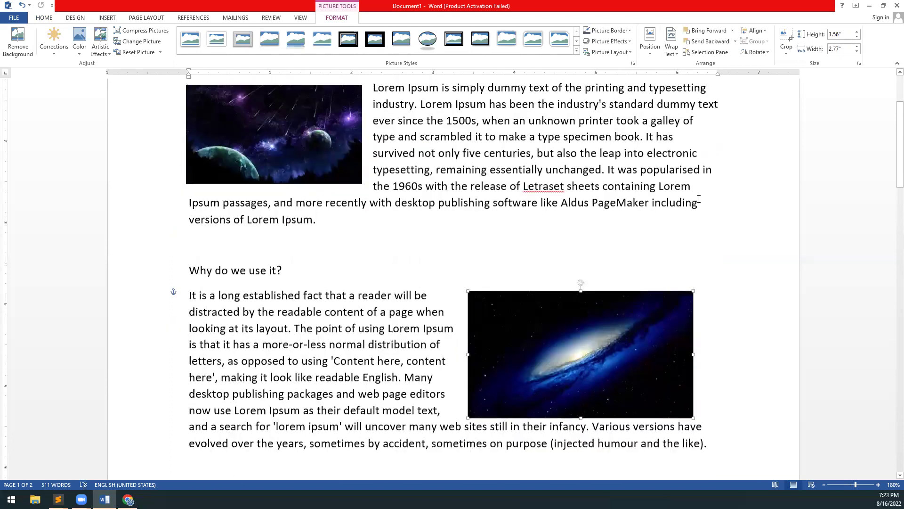
{"action": "scroll", "coordinate": [699, 199], "scroll_direction": "down", "scroll_amount": 2}
{"action": "left_click", "coordinate": [706, 221]}
{"action": "left_click", "coordinate": [735, 284]}
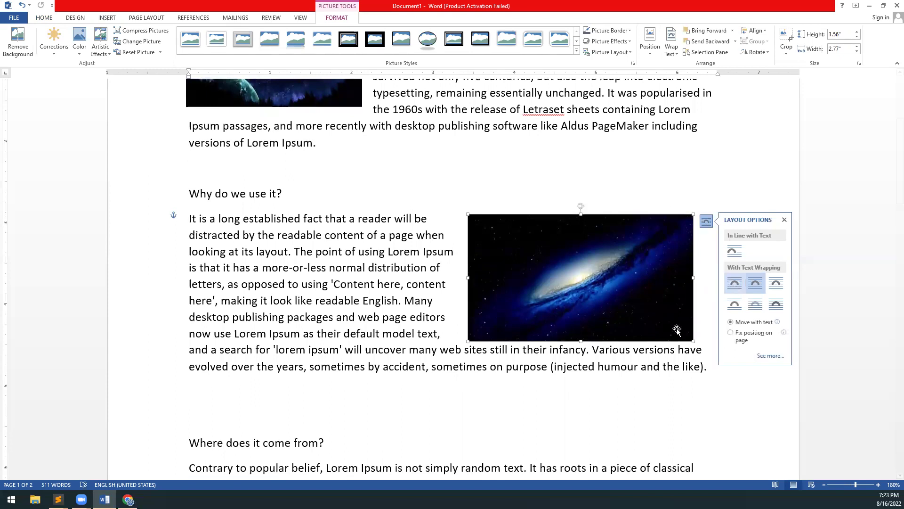
{"action": "left_click", "coordinate": [756, 284]}
{"action": "left_click_drag", "start_coordinate": [613, 281], "coordinate": [613, 288]}
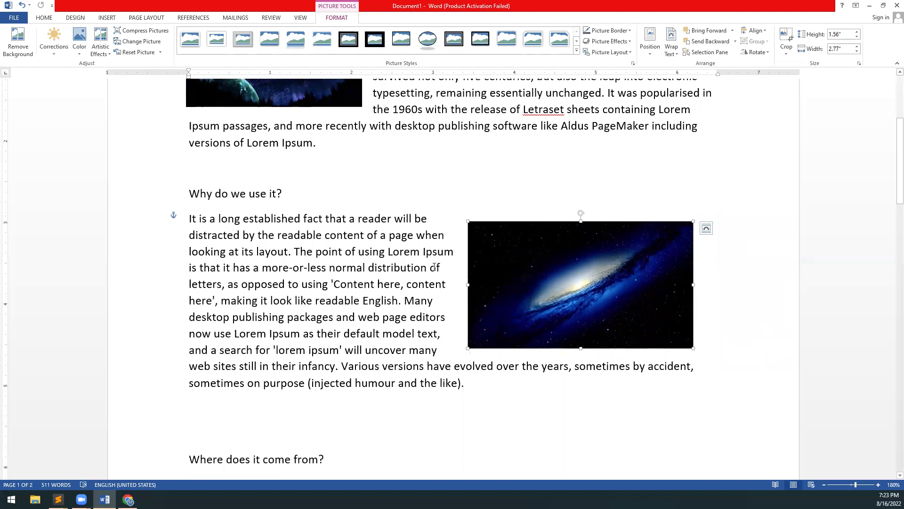
{"action": "left_click_drag", "start_coordinate": [490, 268], "coordinate": [486, 268]}
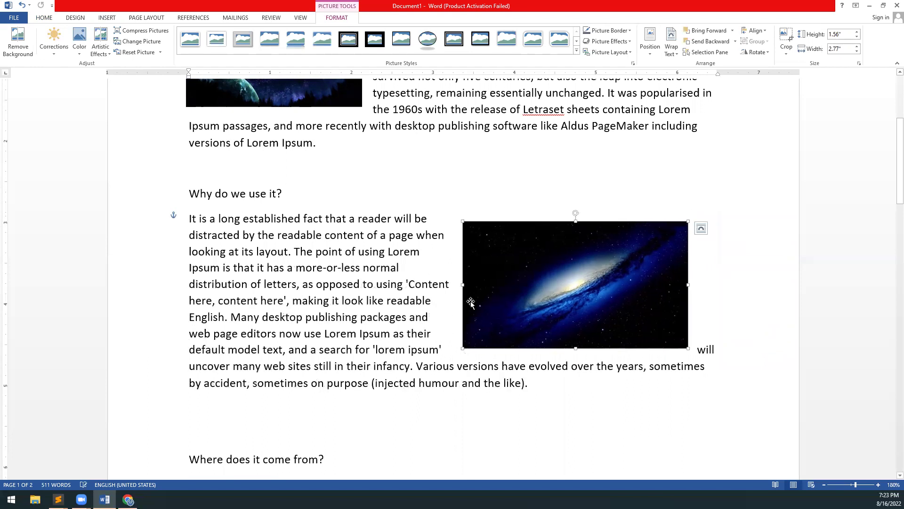
{"action": "left_click_drag", "start_coordinate": [534, 326], "coordinate": [494, 300]}
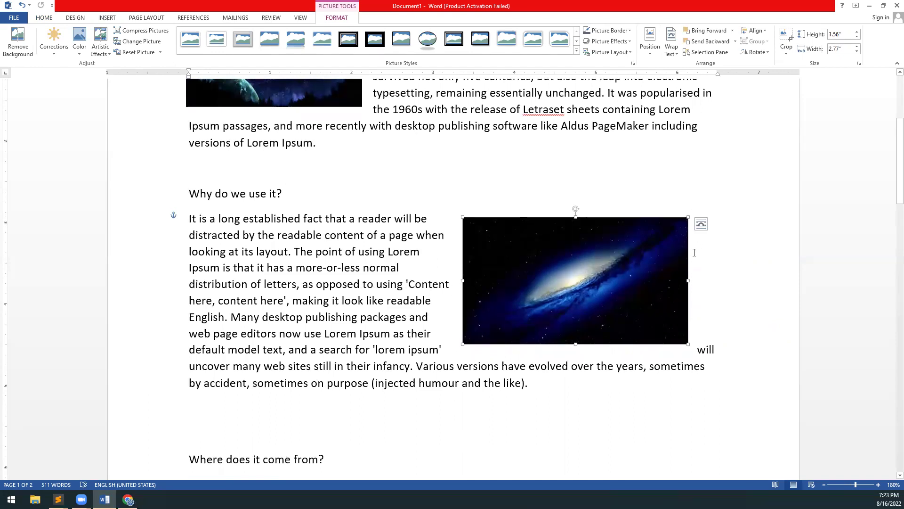
Apply Through text wrapping to the galaxy picture and move it to the middle of the "Why do we use it?" paragraph
{"action": "left_click", "coordinate": [701, 224]}
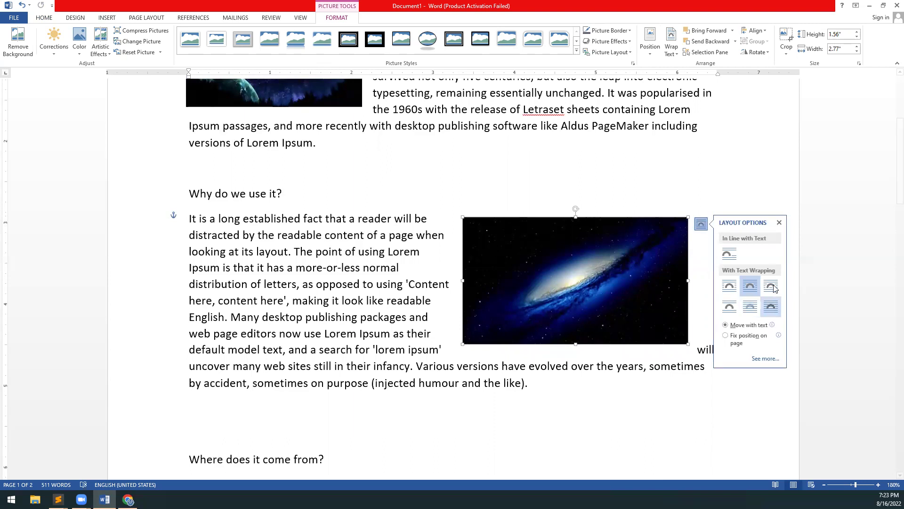
{"action": "left_click", "coordinate": [773, 289]}
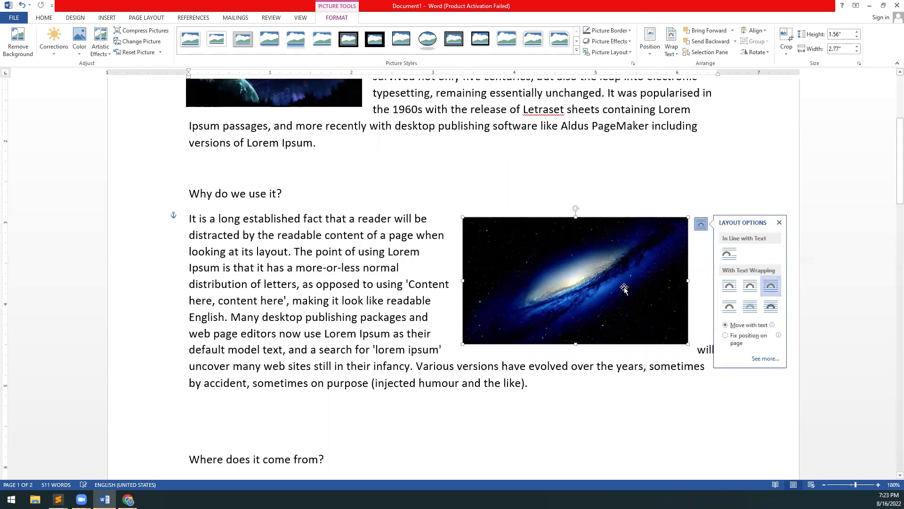
{"action": "left_click_drag", "start_coordinate": [591, 282], "coordinate": [468, 297]}
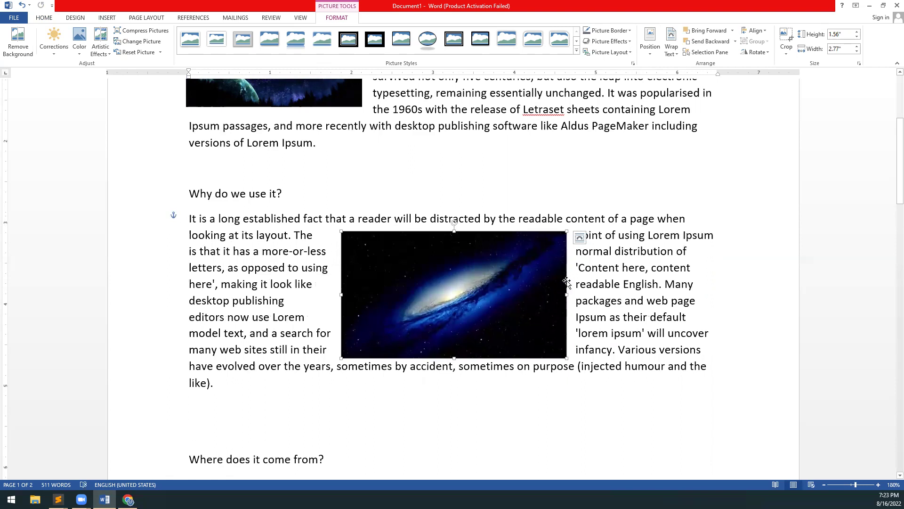
Apply Top and Bottom text wrapping to the galaxy picture and move it down below the paragraph's fourth line
{"action": "left_click", "coordinate": [579, 237]}
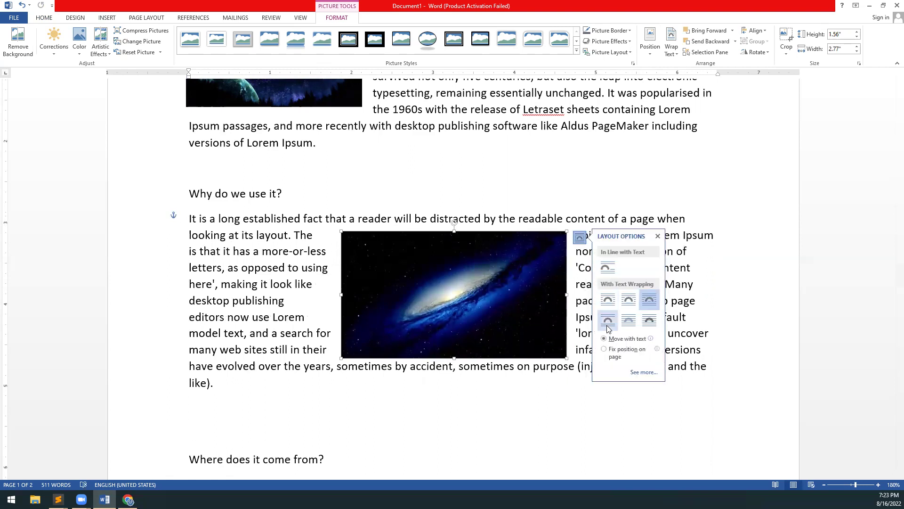
{"action": "left_click", "coordinate": [607, 328]}
{"action": "left_click_drag", "start_coordinate": [501, 321], "coordinate": [486, 370]}
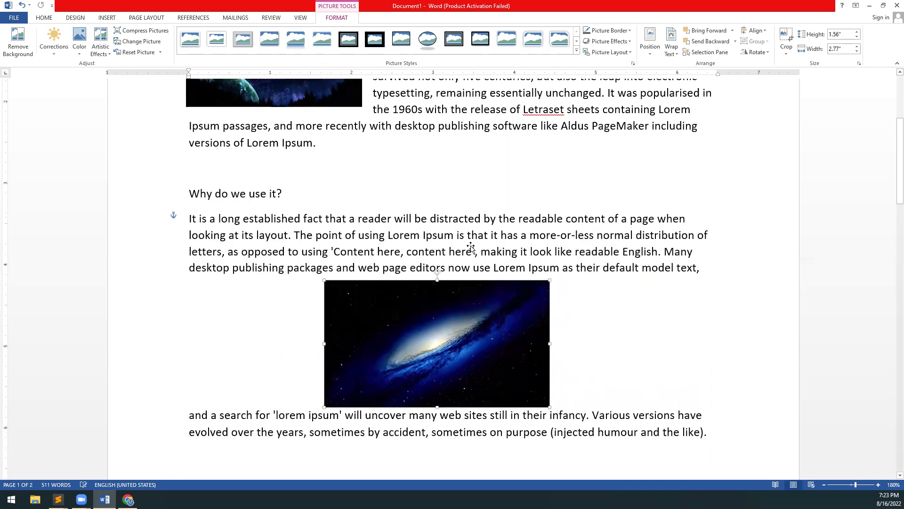
Apply Behind Text wrapping to the galaxy picture and move it behind different parts of the text, selecting some words that overlap it
{"action": "scroll", "coordinate": [471, 242], "scroll_direction": "down", "scroll_amount": 3}
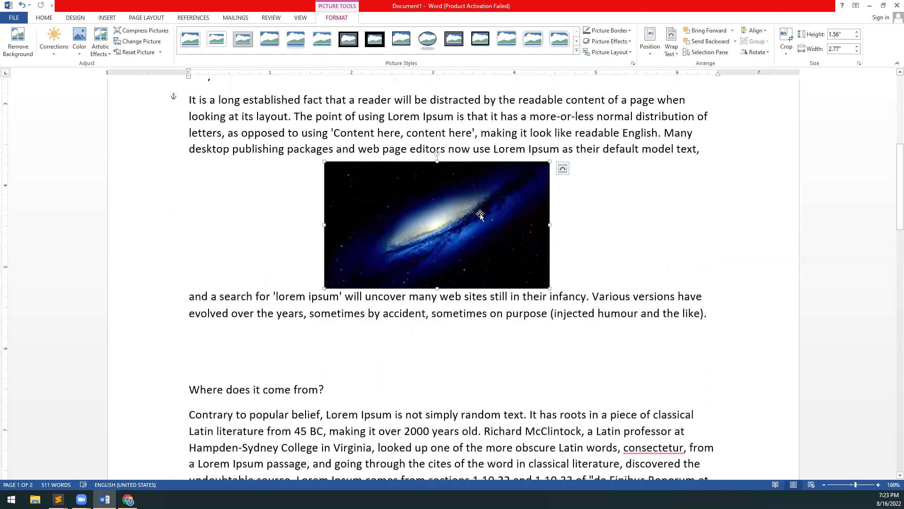
{"action": "left_click", "coordinate": [562, 169]}
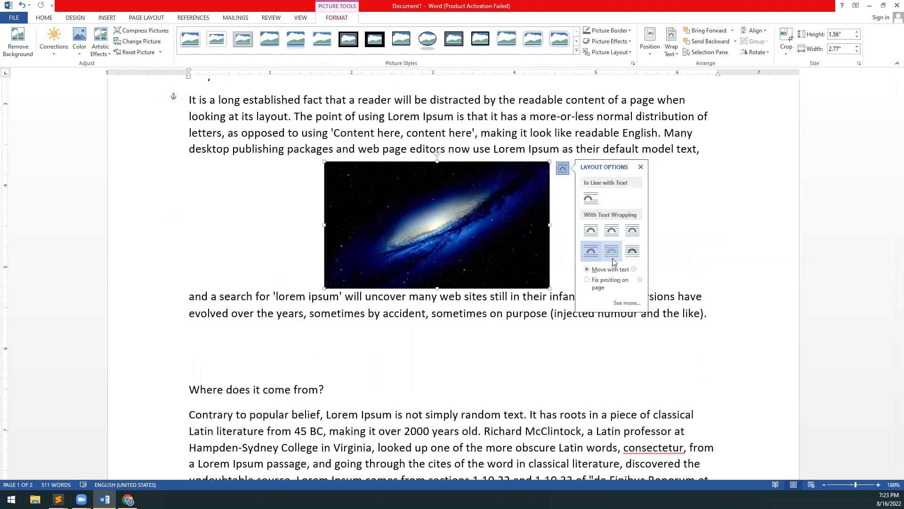
{"action": "left_click", "coordinate": [612, 250]}
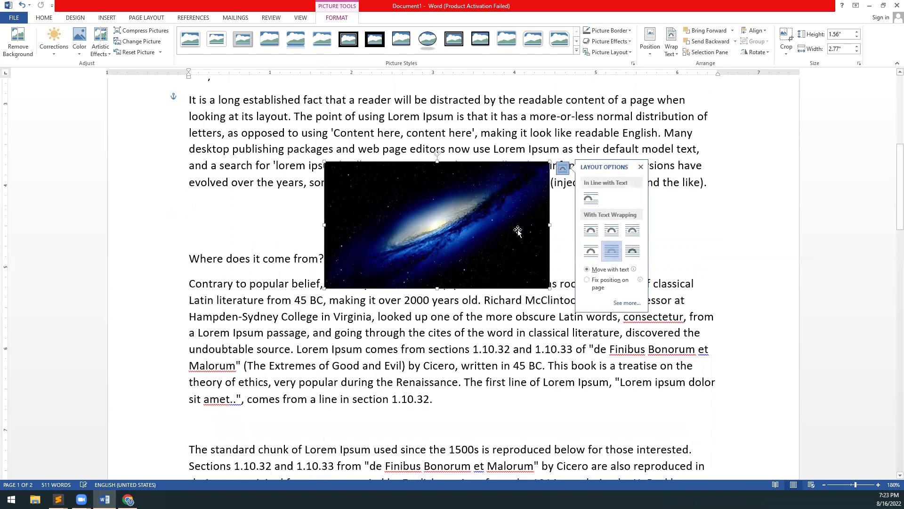
{"action": "left_click_drag", "start_coordinate": [539, 213], "coordinate": [712, 171]}
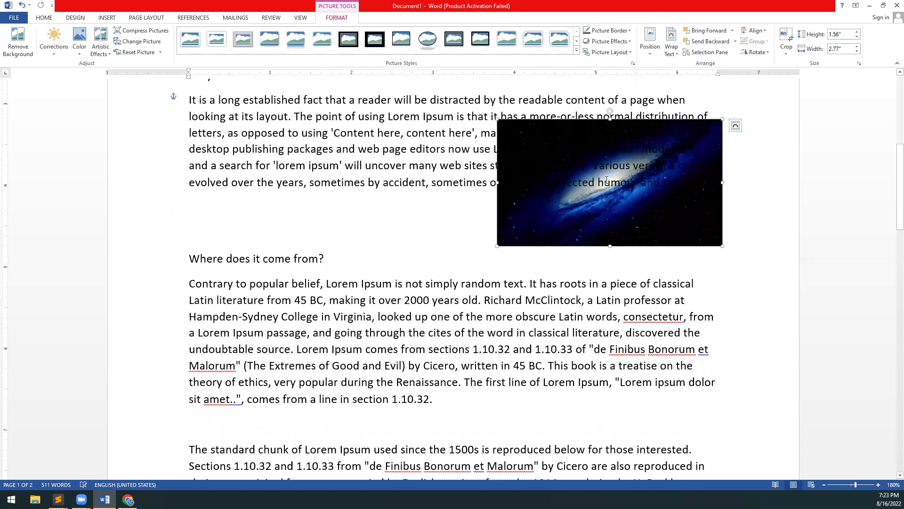
{"action": "left_click_drag", "start_coordinate": [562, 182], "coordinate": [657, 182]}
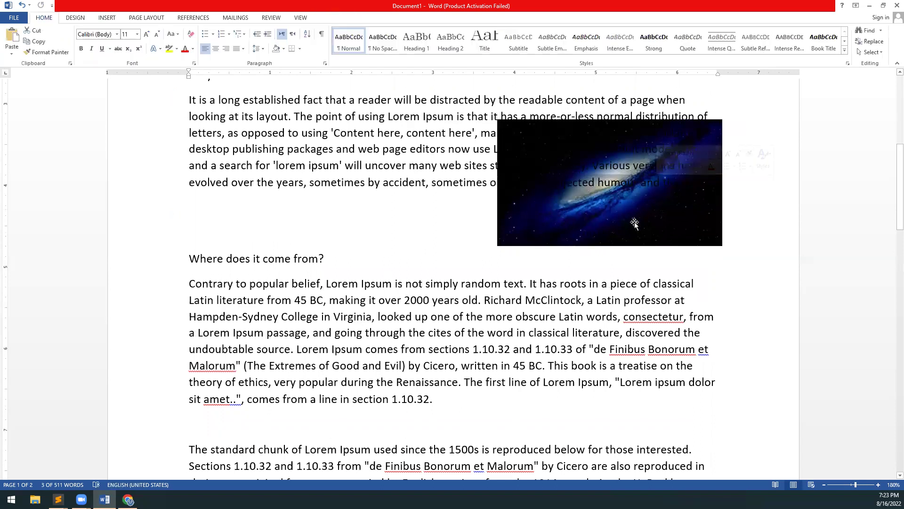
{"action": "left_click_drag", "start_coordinate": [613, 226], "coordinate": [503, 380]}
{"action": "left_click_drag", "start_coordinate": [411, 389], "coordinate": [580, 254]}
Apply In Front of Text wrapping to the galaxy picture and move it over the right part of the "Why do we use it?" paragraph
{"action": "right_click", "coordinate": [599, 222]}
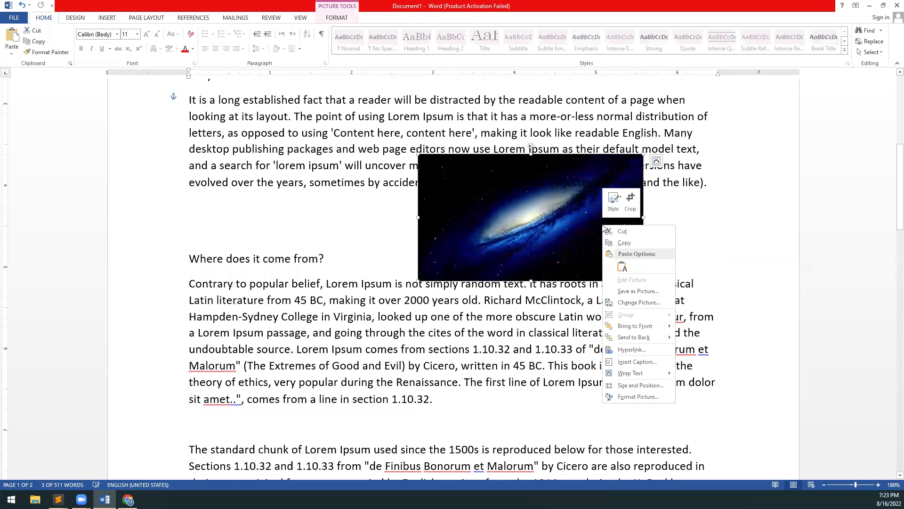
{"action": "key", "text": "Escape"}
{"action": "left_click", "coordinate": [657, 160]}
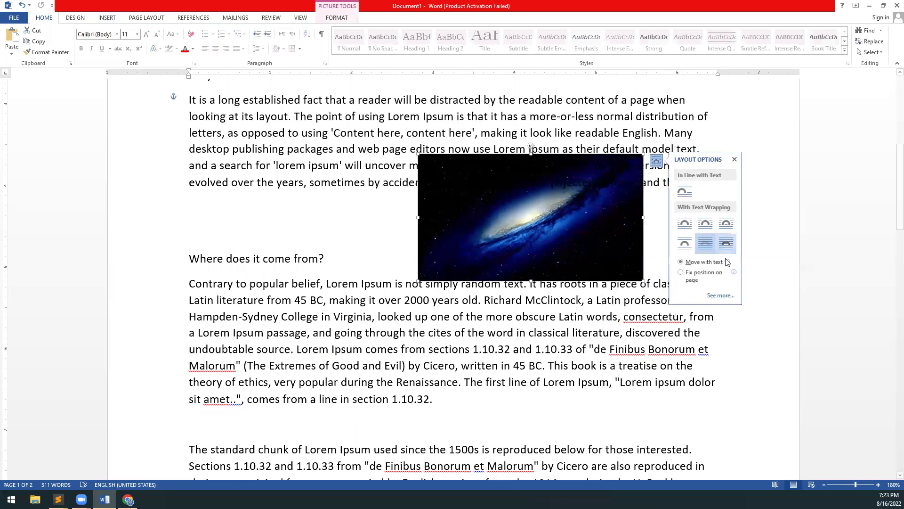
{"action": "left_click", "coordinate": [725, 244]}
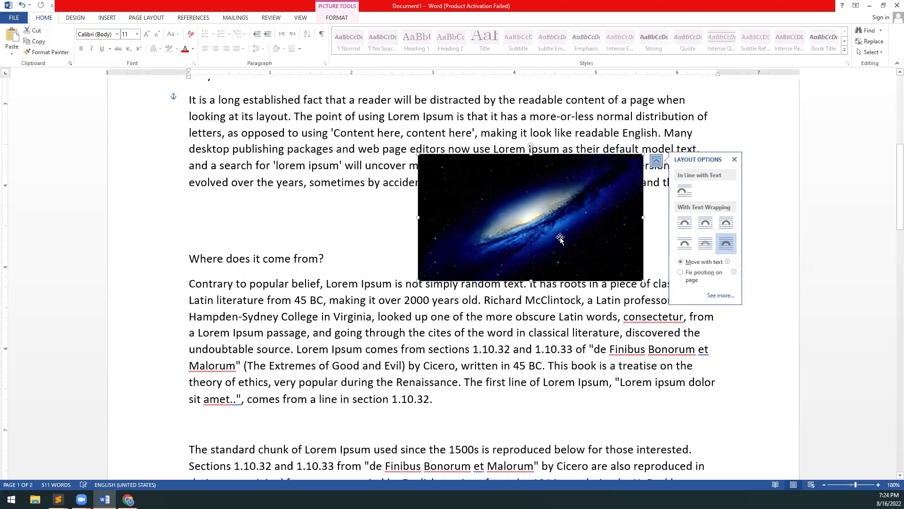
{"action": "left_click_drag", "start_coordinate": [561, 238], "coordinate": [633, 188]}
{"action": "scroll", "coordinate": [698, 274], "scroll_direction": "up", "scroll_amount": 6}
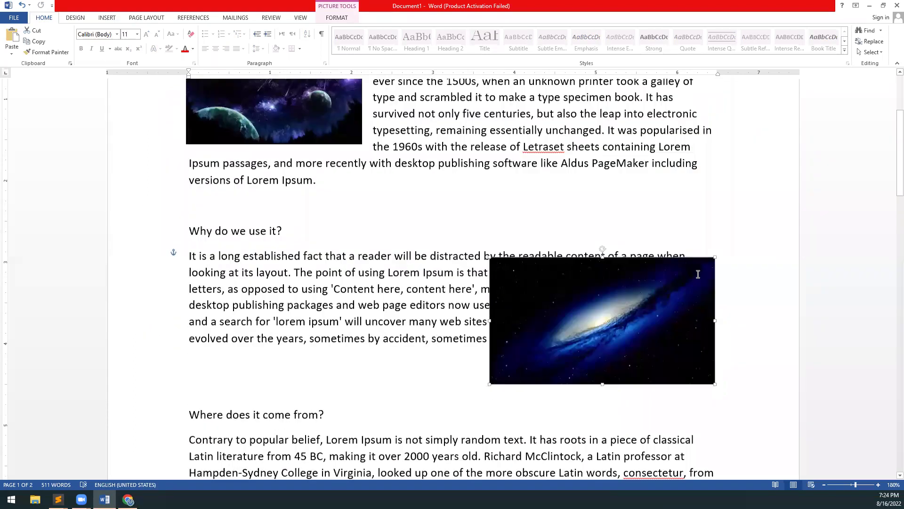
Set the galaxy picture to have text wrap around it, place it beside the "Why do we use it?" paragraph, and shrink it to about 1.41" by 2.51"
{"action": "left_click_drag", "start_coordinate": [620, 436], "coordinate": [669, 171]}
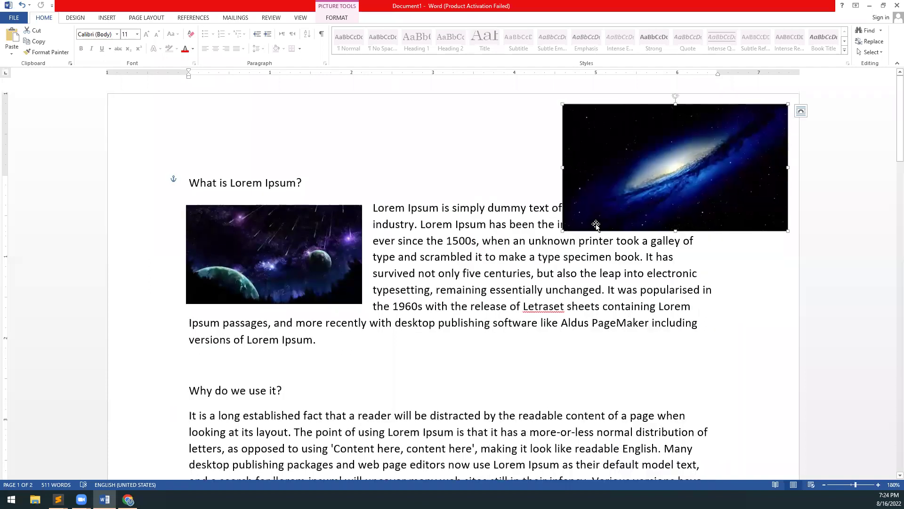
{"action": "right_click", "coordinate": [669, 170]}
{"action": "left_click", "coordinate": [801, 111]}
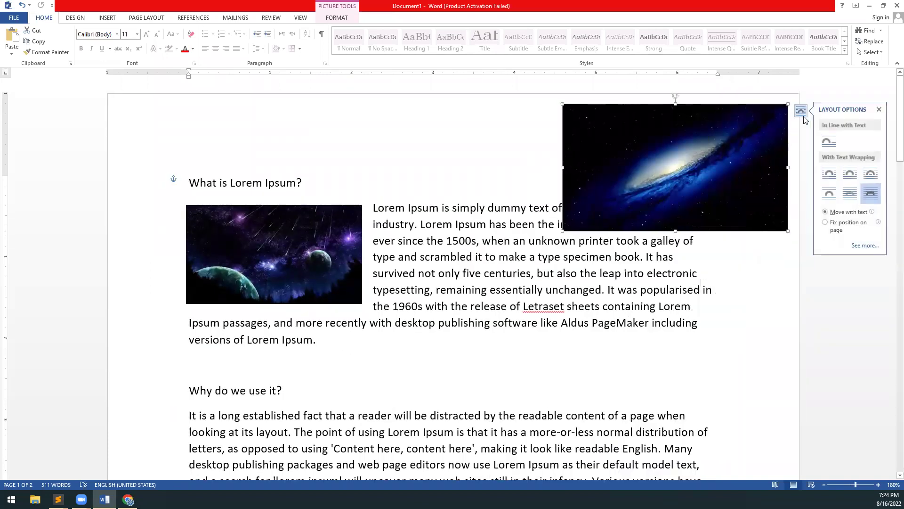
{"action": "left_click_drag", "start_coordinate": [684, 188], "coordinate": [600, 381]}
{"action": "scroll", "coordinate": [629, 313], "scroll_direction": "down", "scroll_amount": 3}
{"action": "left_click_drag", "start_coordinate": [574, 287], "coordinate": [552, 336]}
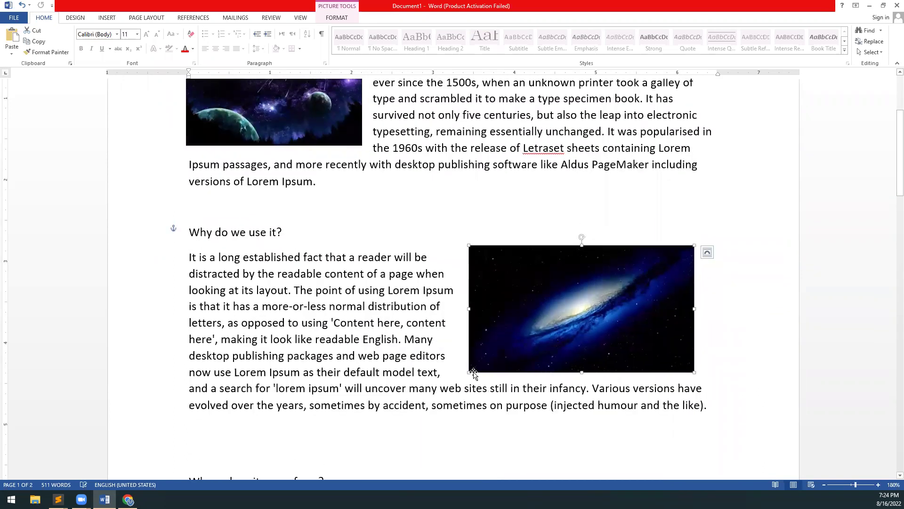
{"action": "left_click_drag", "start_coordinate": [488, 369], "coordinate": [552, 359]}
{"action": "left_click_drag", "start_coordinate": [589, 316], "coordinate": [589, 335]}
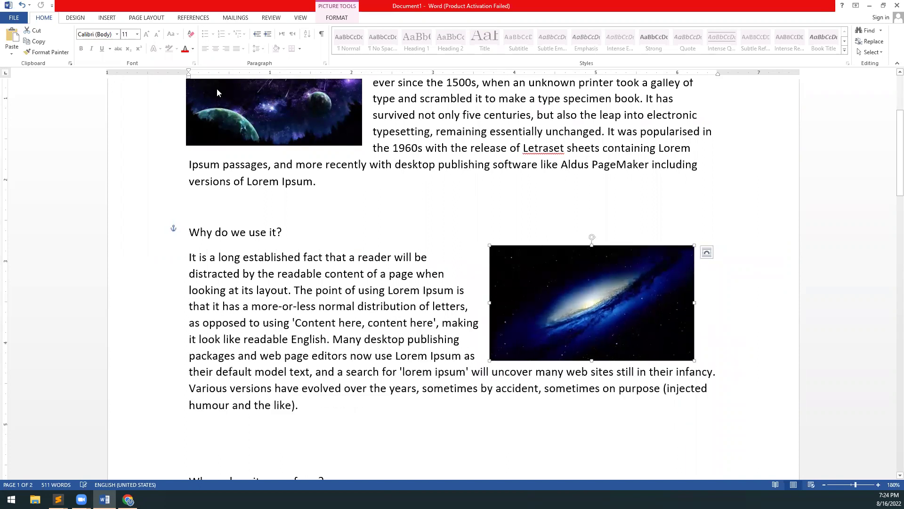
Remove the background from the galaxy picture, keep the result, and move the cut-out slightly up and to the left
{"action": "left_click", "coordinate": [340, 19]}
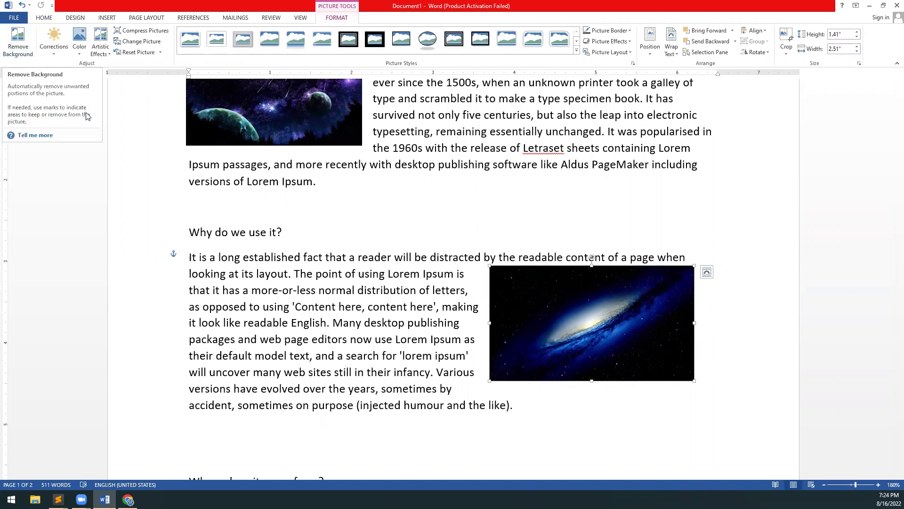
{"action": "left_click", "coordinate": [19, 47]}
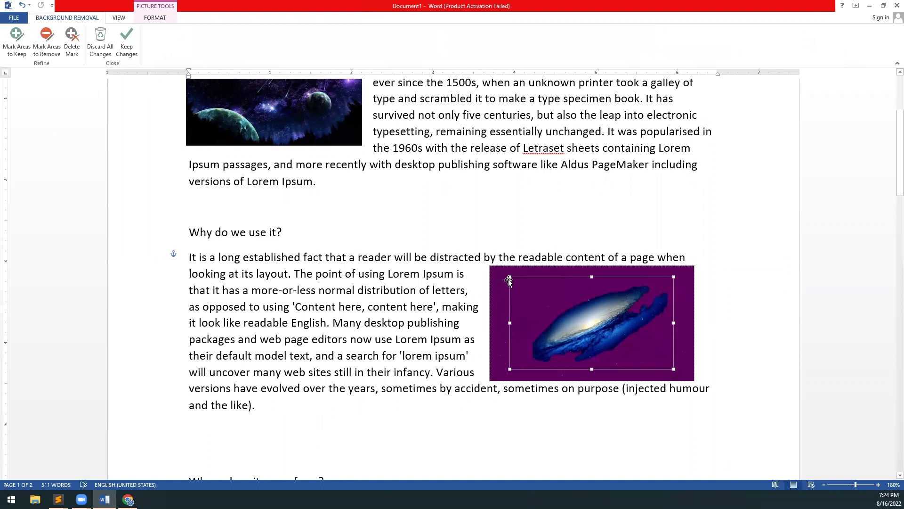
{"action": "left_click_drag", "start_coordinate": [509, 277], "coordinate": [494, 268]}
{"action": "left_click", "coordinate": [127, 50]}
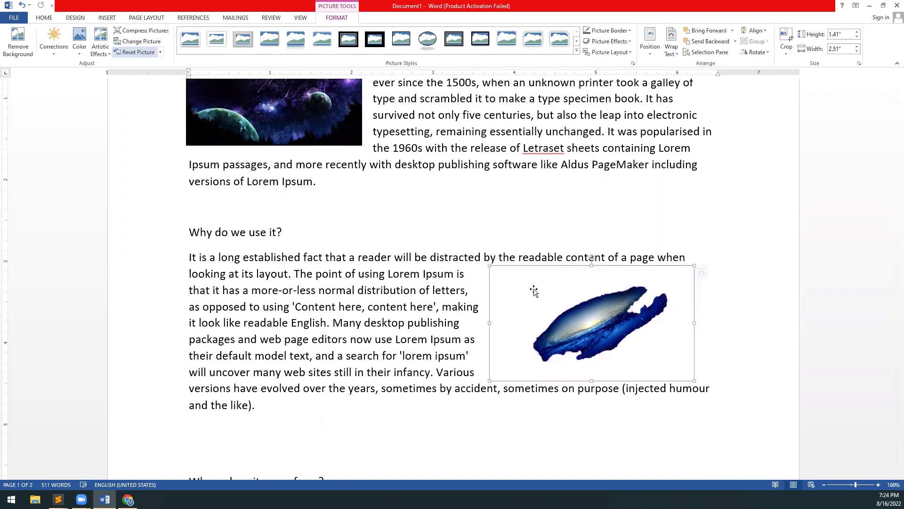
{"action": "left_click_drag", "start_coordinate": [540, 272], "coordinate": [535, 262]}
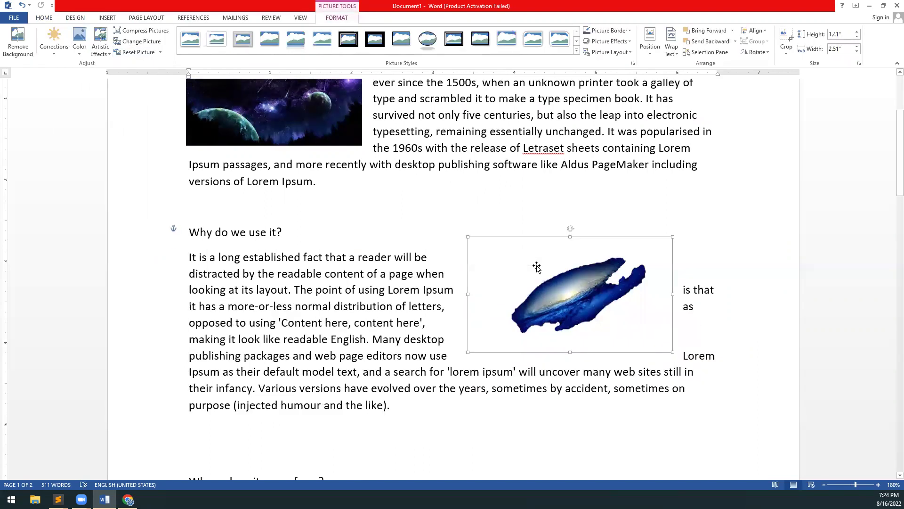
{"action": "left_click", "coordinate": [720, 234]}
{"action": "left_click", "coordinate": [613, 283]}
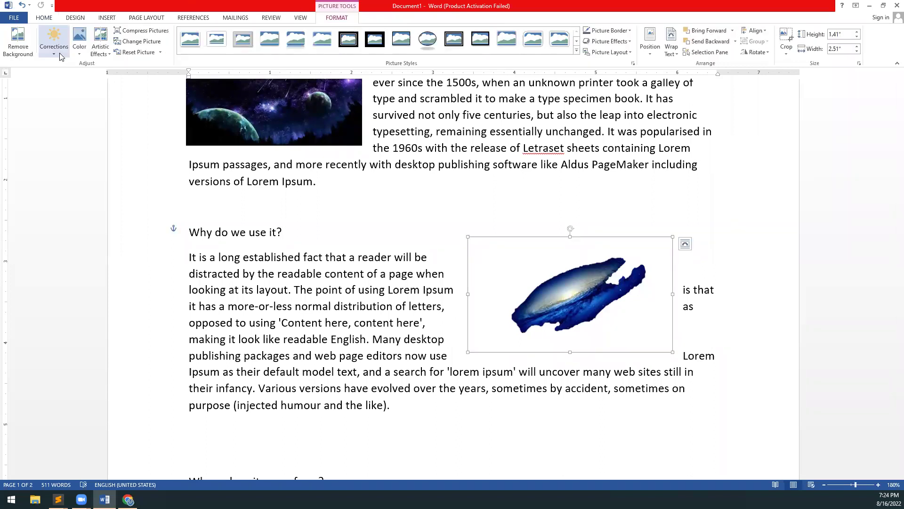
Undo the galaxy picture's move and background removal, and deselect the picture
{"action": "key", "text": "ctrl+z"}
{"action": "key", "text": "ctrl+z"}
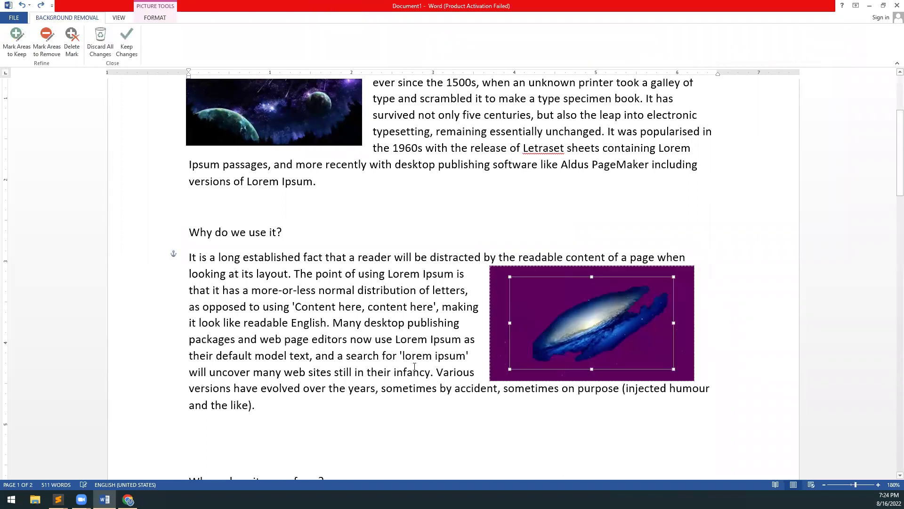
{"action": "key", "text": "ctrl+z"}
{"action": "left_click", "coordinate": [545, 200]}
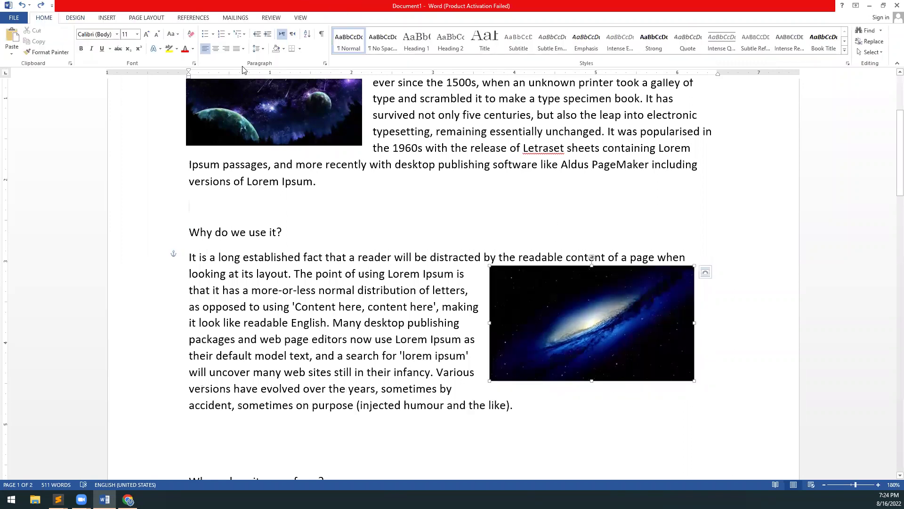
Preview brightness and contrast corrections on the planets picture, try a black-and-white recolor, and undo it
{"action": "left_click", "coordinate": [288, 123]}
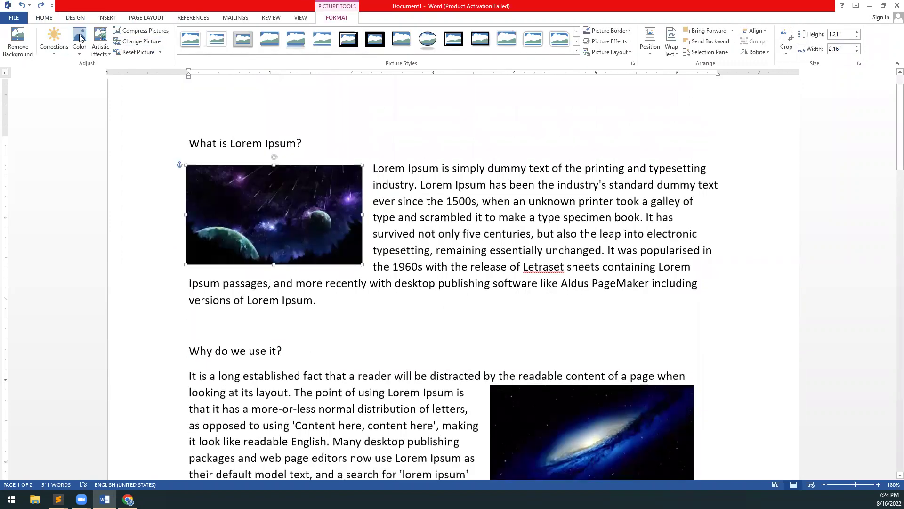
{"action": "left_click", "coordinate": [54, 40]}
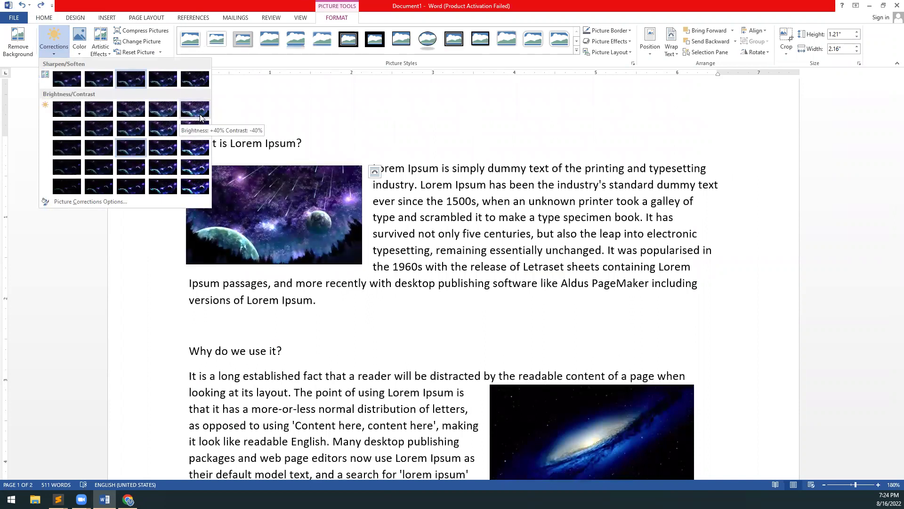
{"action": "left_click", "coordinate": [80, 41]}
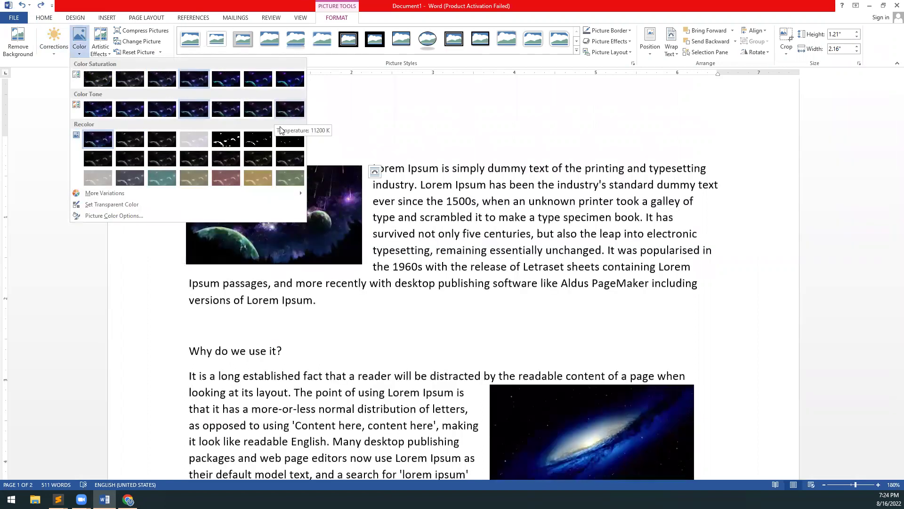
{"action": "left_click", "coordinate": [285, 142]}
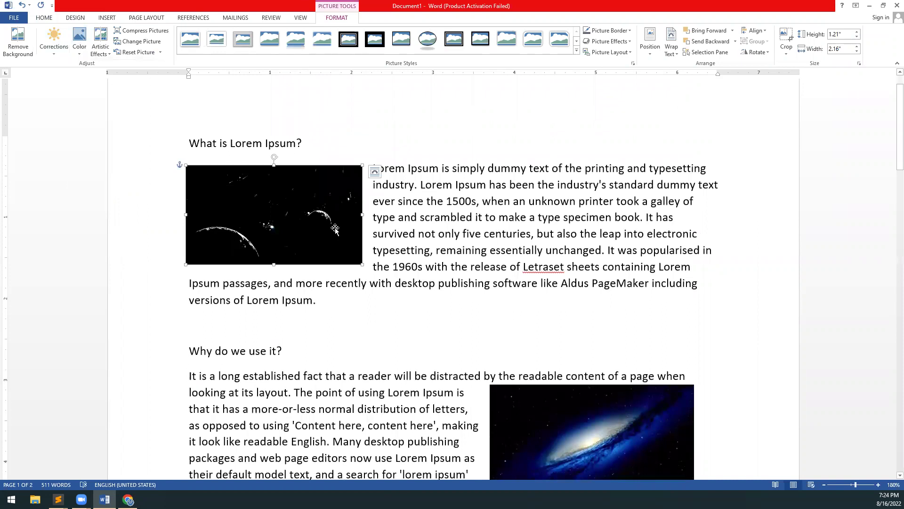
{"action": "key", "text": "ctrl+z"}
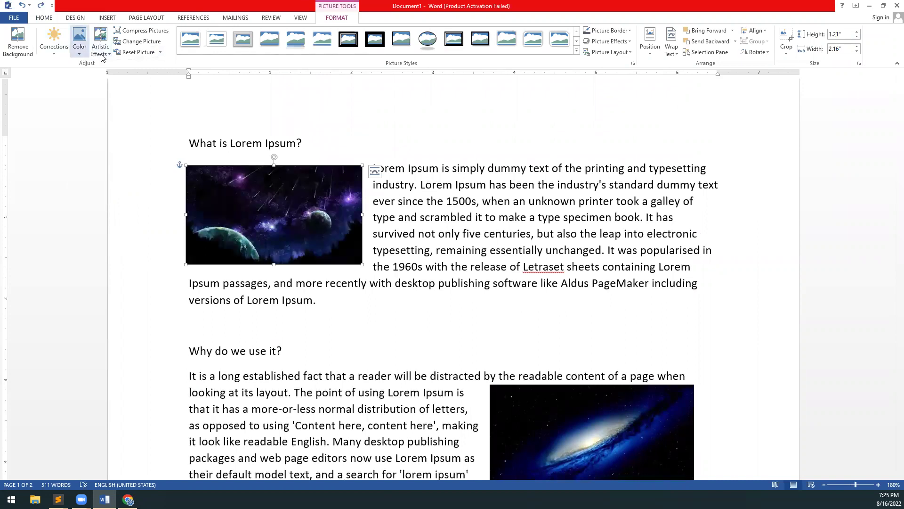
Apply an artistic effect with glossy white outlines to the planets picture and enlarge it to about 1.67" by 2.97"
{"action": "left_click", "coordinate": [104, 55]}
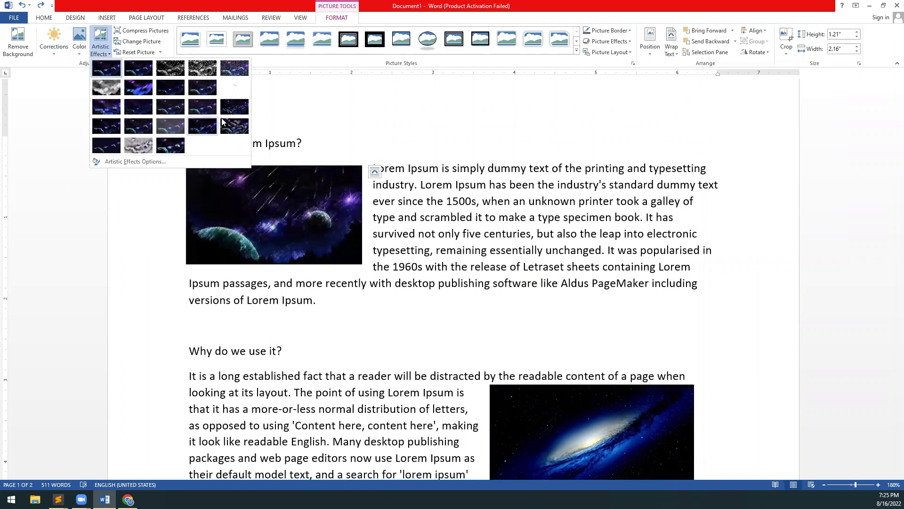
{"action": "left_click", "coordinate": [254, 169]}
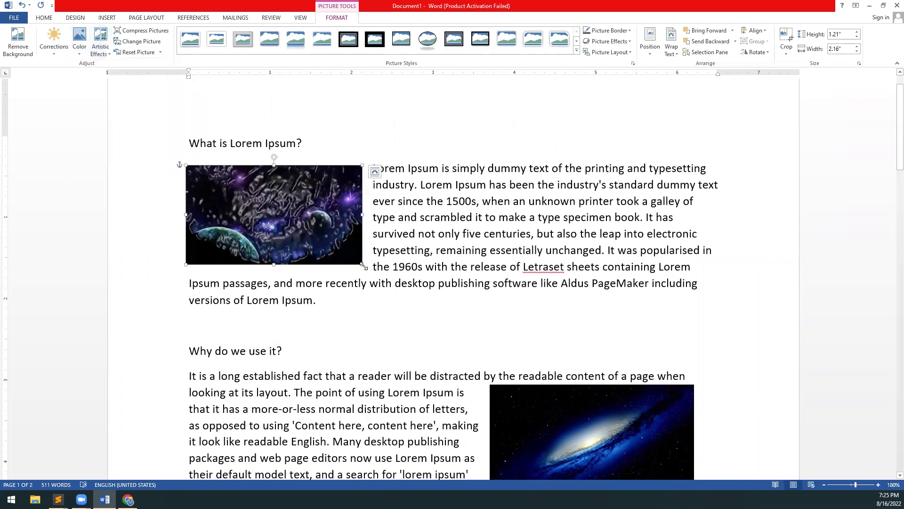
{"action": "left_click_drag", "start_coordinate": [373, 276], "coordinate": [428, 302]}
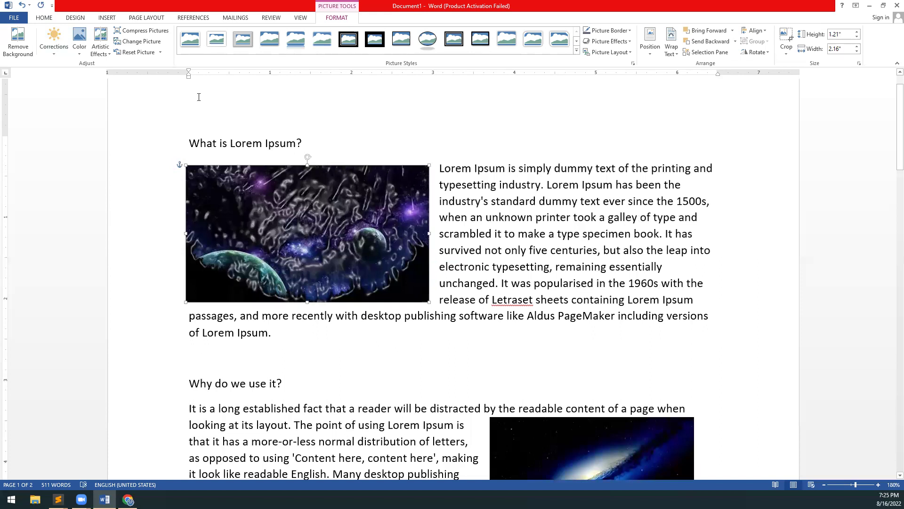
Look over the artistic effects and the Compress Pictures options for the planets picture without applying any
{"action": "left_click", "coordinate": [106, 55]}
{"action": "left_click", "coordinate": [106, 55]}
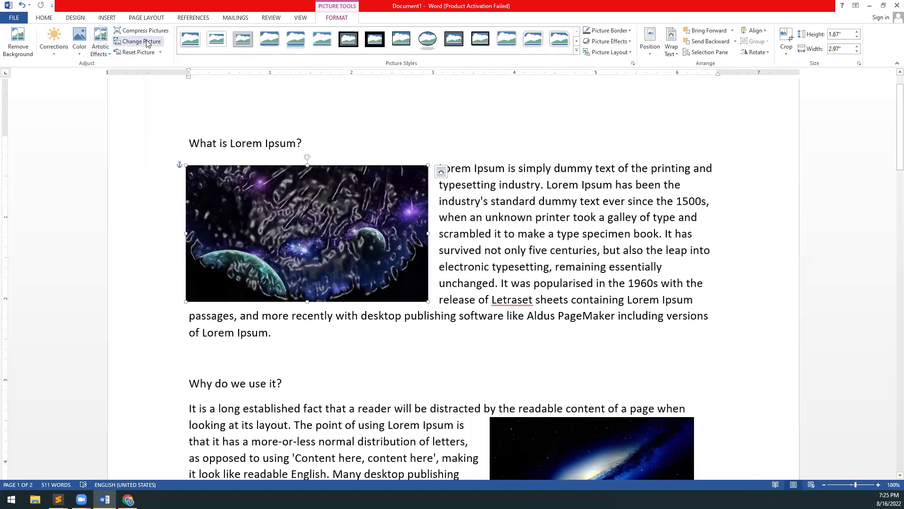
{"action": "left_click", "coordinate": [152, 31]}
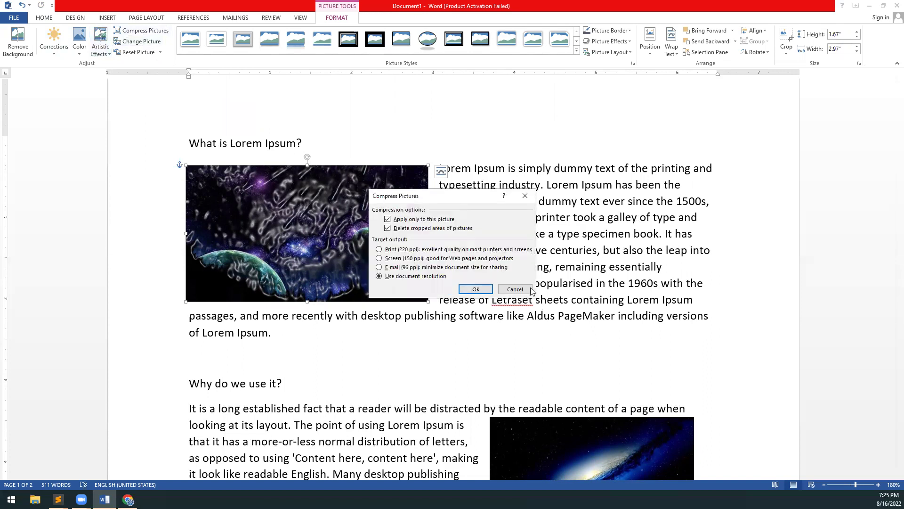
{"action": "left_click", "coordinate": [529, 290]}
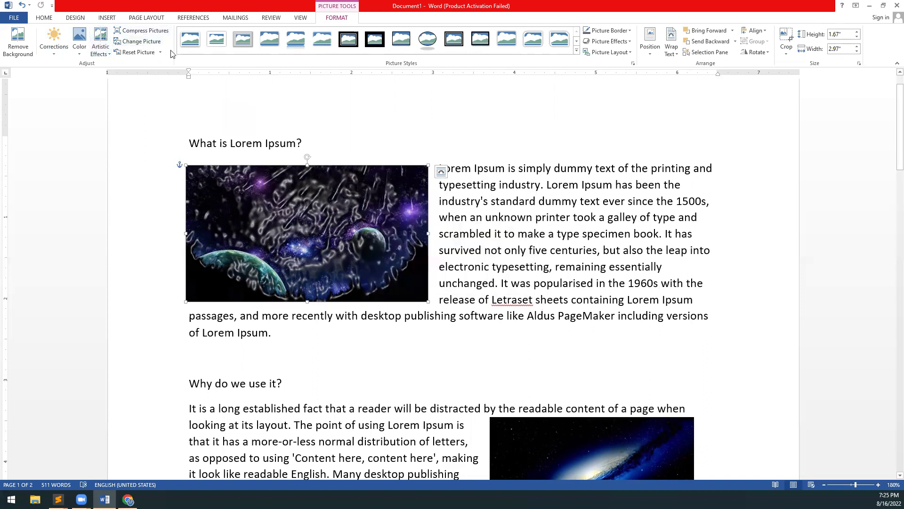
Replace the planets picture with the image file w7 from the img folder
{"action": "left_click", "coordinate": [136, 42]}
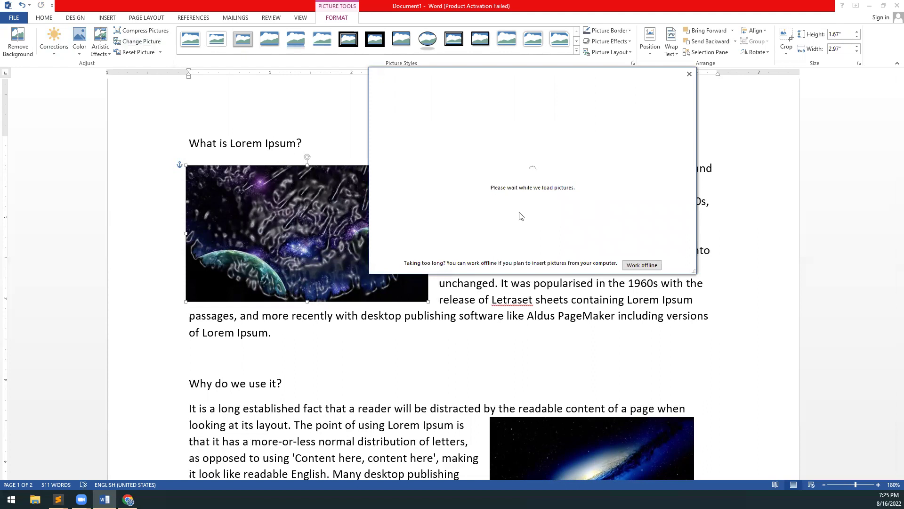
{"action": "left_click", "coordinate": [438, 134]}
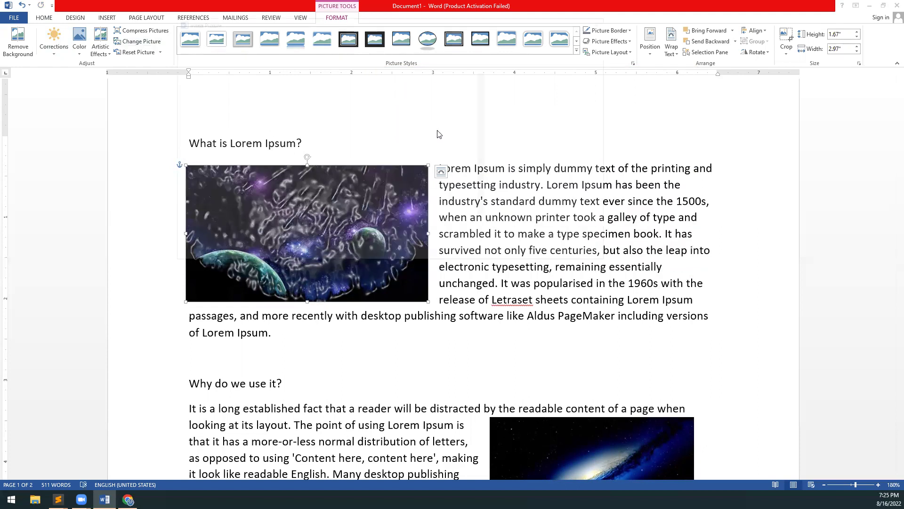
{"action": "left_click", "coordinate": [454, 206]}
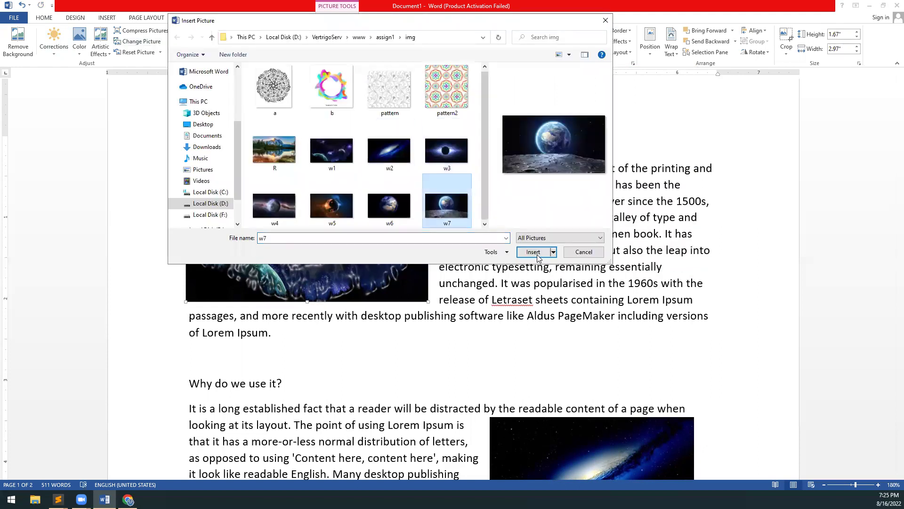
{"action": "left_click", "coordinate": [536, 252]}
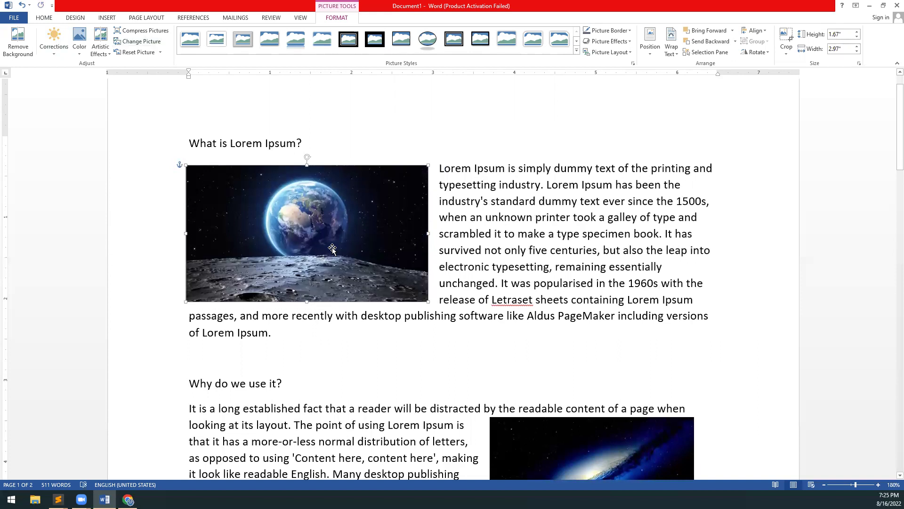
Search Bing images for "1366 x 768 wallpaper" and try to replace the Earth picture with the rocky seaside image
{"action": "left_click", "coordinate": [137, 41]}
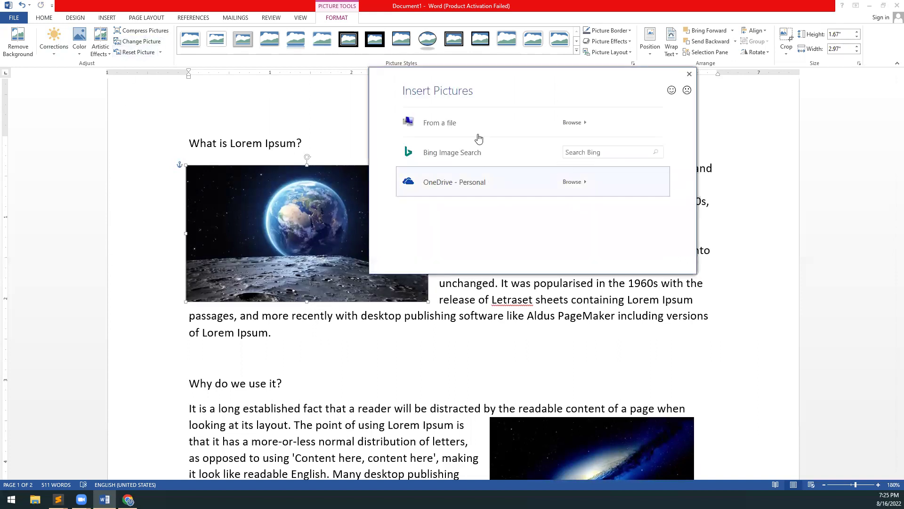
{"action": "left_click", "coordinate": [577, 152]}
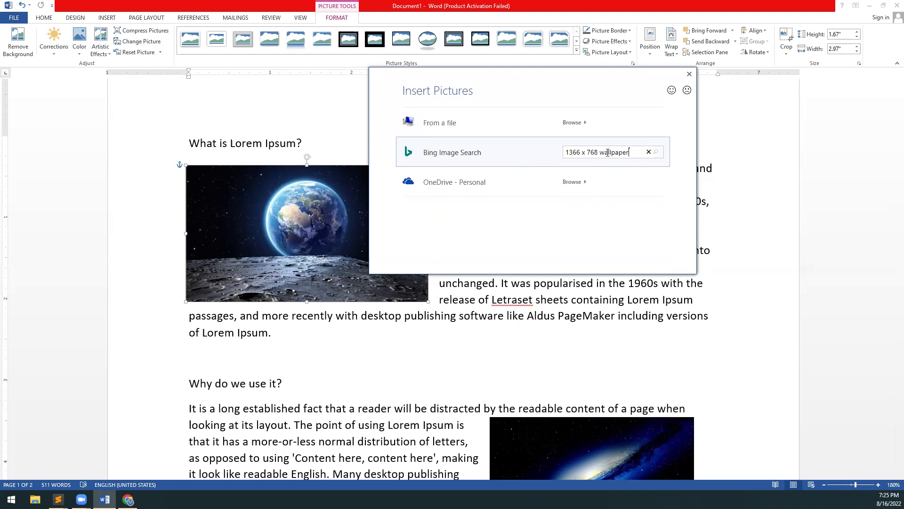
{"action": "key", "text": "Return"}
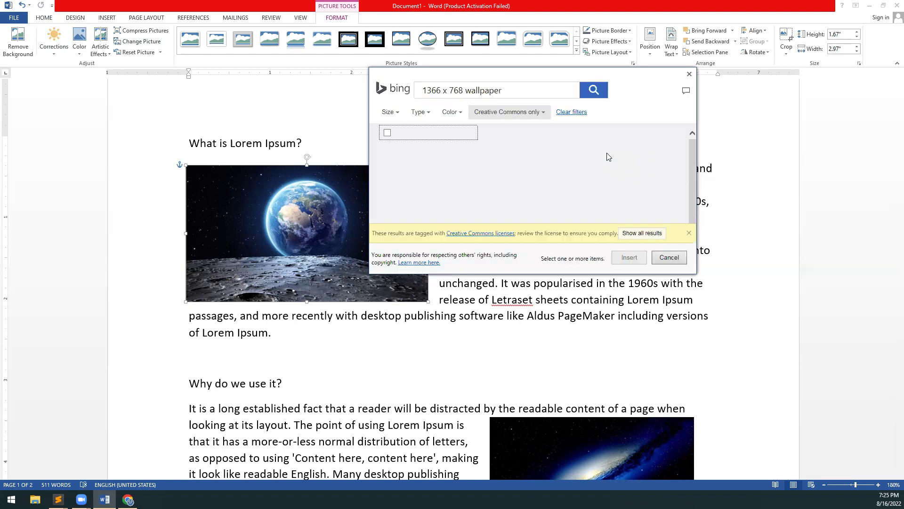
{"action": "scroll", "coordinate": [443, 179], "scroll_direction": "down", "scroll_amount": 1}
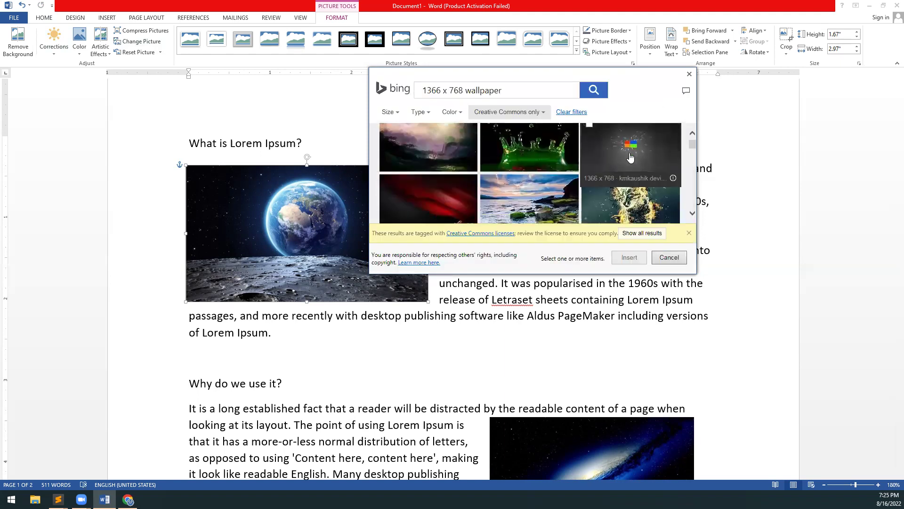
{"action": "left_click", "coordinate": [529, 170]}
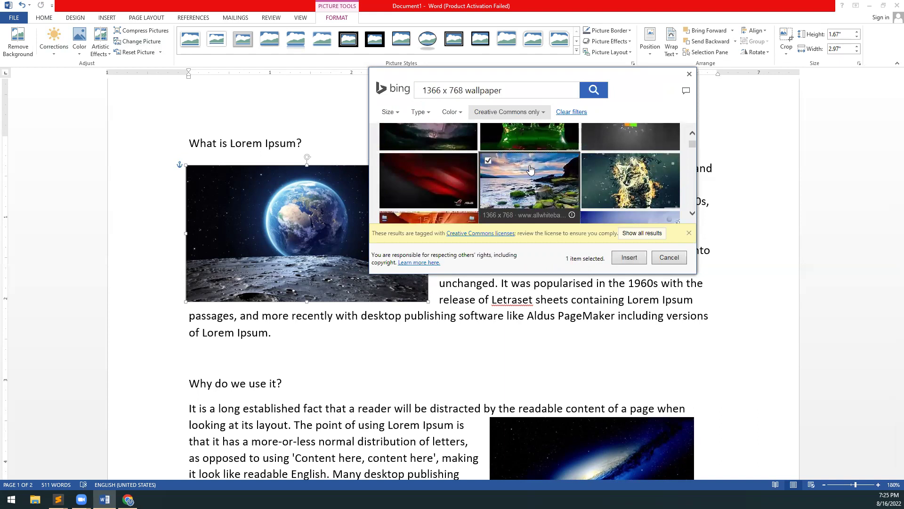
{"action": "left_click", "coordinate": [636, 260]}
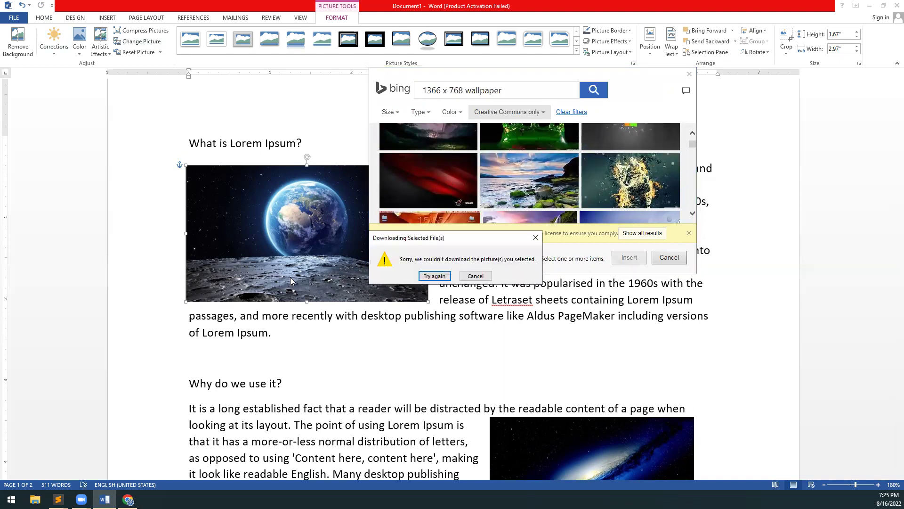
{"action": "left_click", "coordinate": [475, 276]}
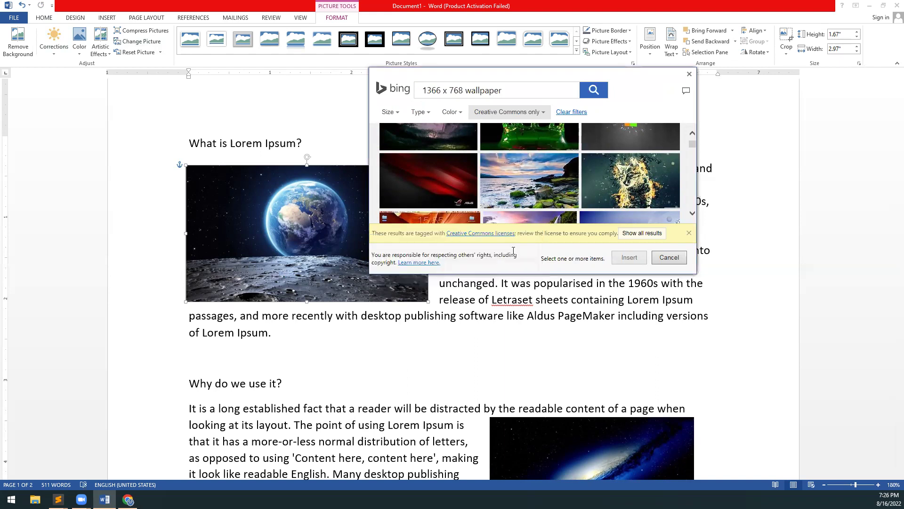
Replace the Earth picture with the flaming cat image from the Bing results and reset the picture's formatting
{"action": "left_click", "coordinate": [612, 188]}
{"action": "left_click", "coordinate": [628, 258]}
{"action": "double_click", "coordinate": [612, 193]}
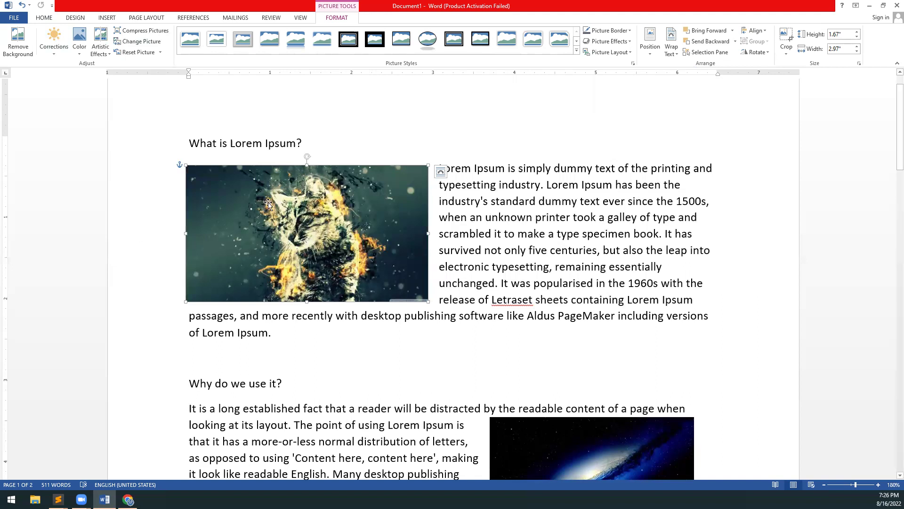
{"action": "left_click", "coordinate": [160, 52]}
{"action": "left_click", "coordinate": [160, 76]}
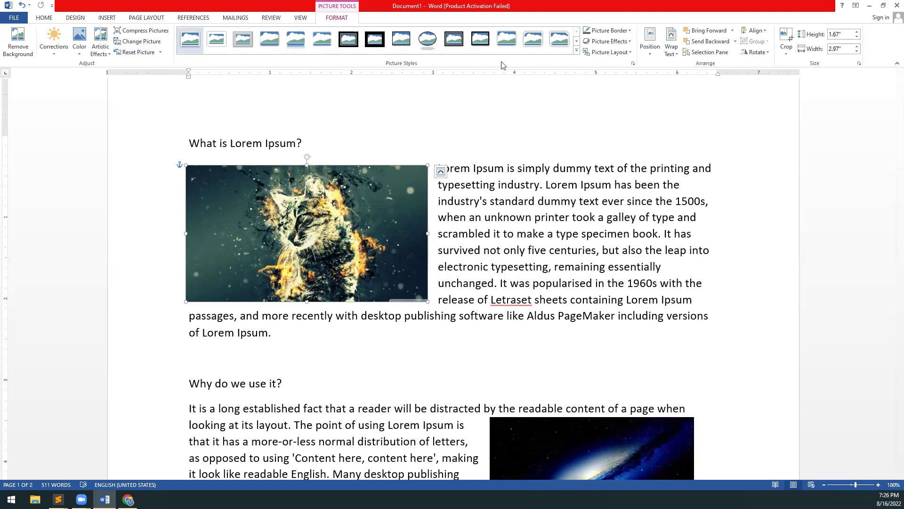
Apply a drop-shadow rectangle style to the flaming cat picture and a soft-edged oval style to the galaxy picture
{"action": "left_click", "coordinate": [577, 51]}
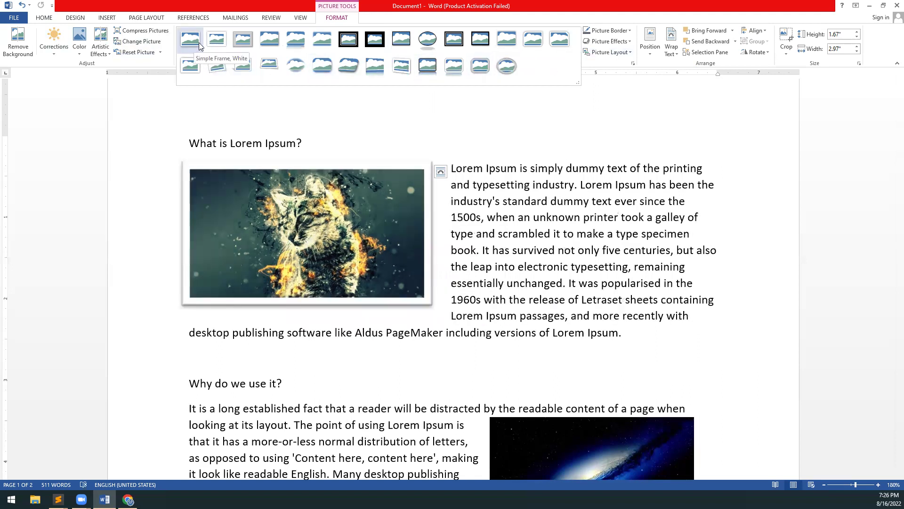
{"action": "left_click", "coordinate": [269, 47]}
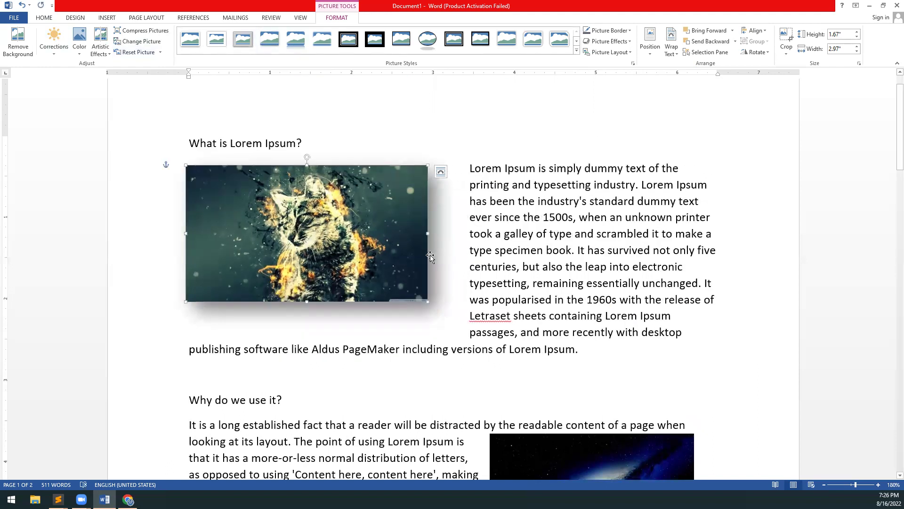
{"action": "scroll", "coordinate": [572, 382], "scroll_direction": "down", "scroll_amount": 3}
{"action": "left_click", "coordinate": [531, 319]}
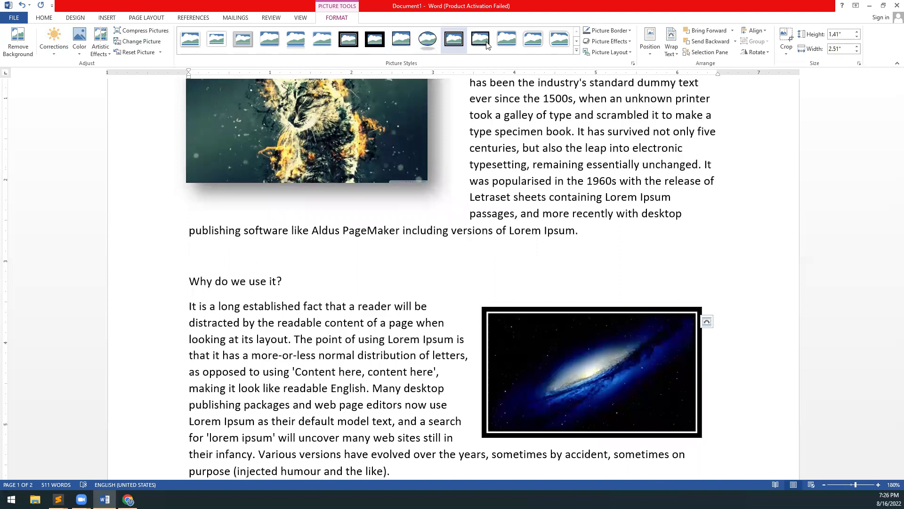
{"action": "left_click", "coordinate": [577, 50]}
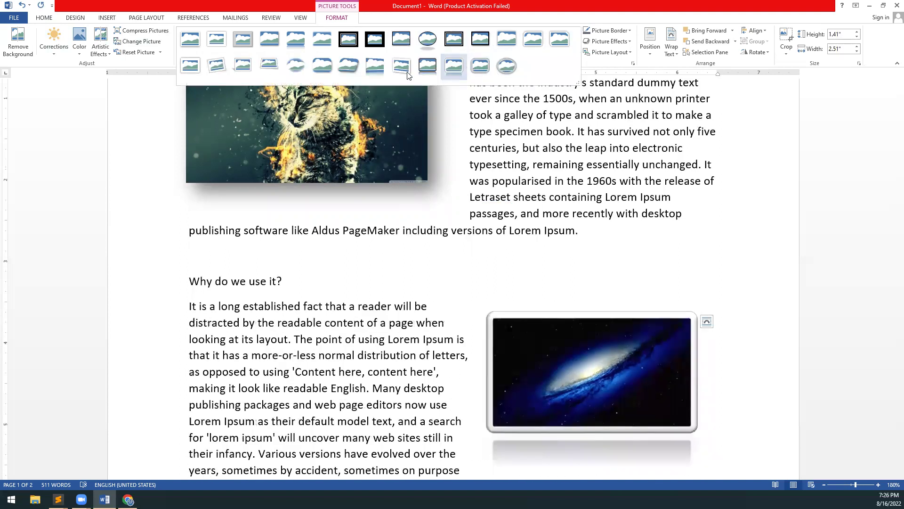
{"action": "left_click", "coordinate": [293, 65]}
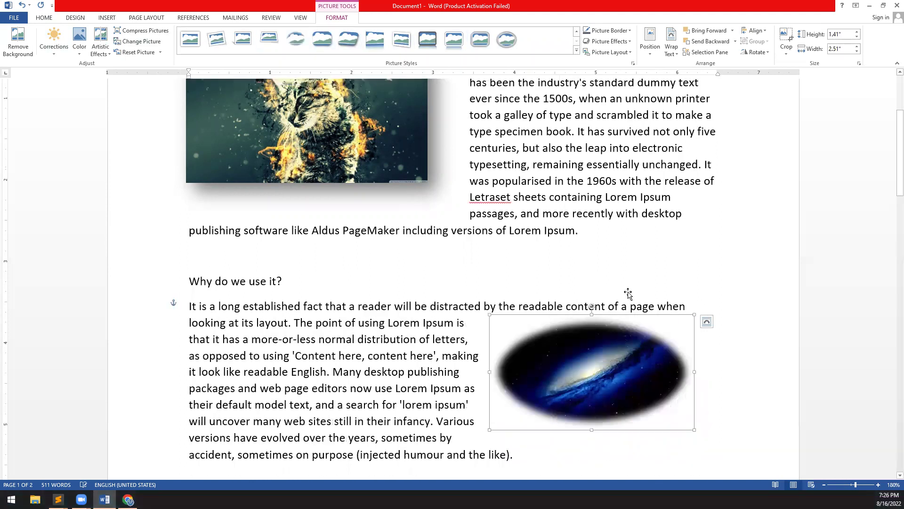
Resize the oval galaxy picture to about 1.82" high and 2.11" wide
{"action": "scroll", "coordinate": [628, 293], "scroll_direction": "down", "scroll_amount": 3}
{"action": "left_click_drag", "start_coordinate": [489, 293], "coordinate": [560, 302]}
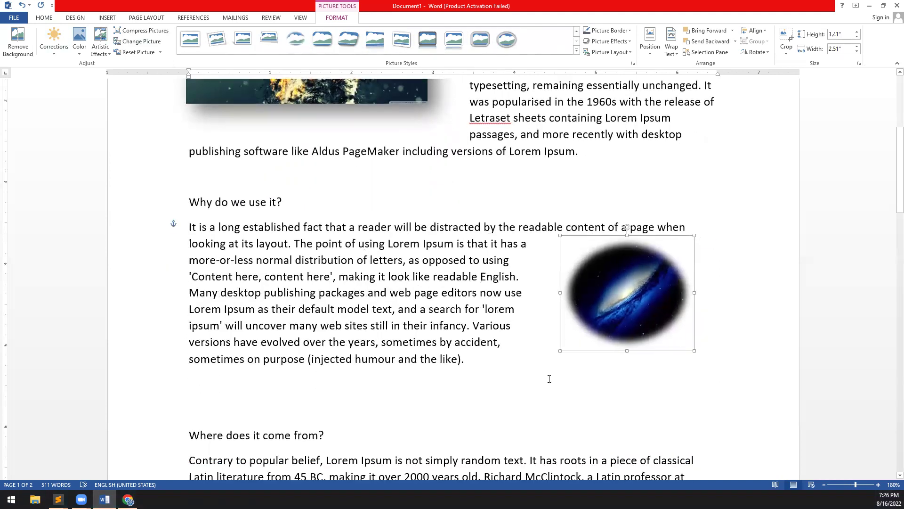
{"action": "left_click_drag", "start_coordinate": [551, 362], "coordinate": [521, 383]}
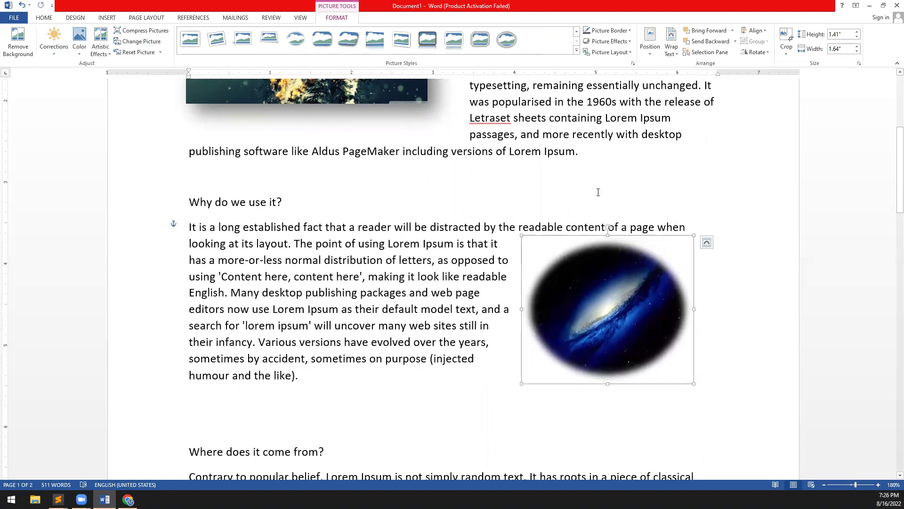
{"action": "left_click", "coordinate": [577, 53]}
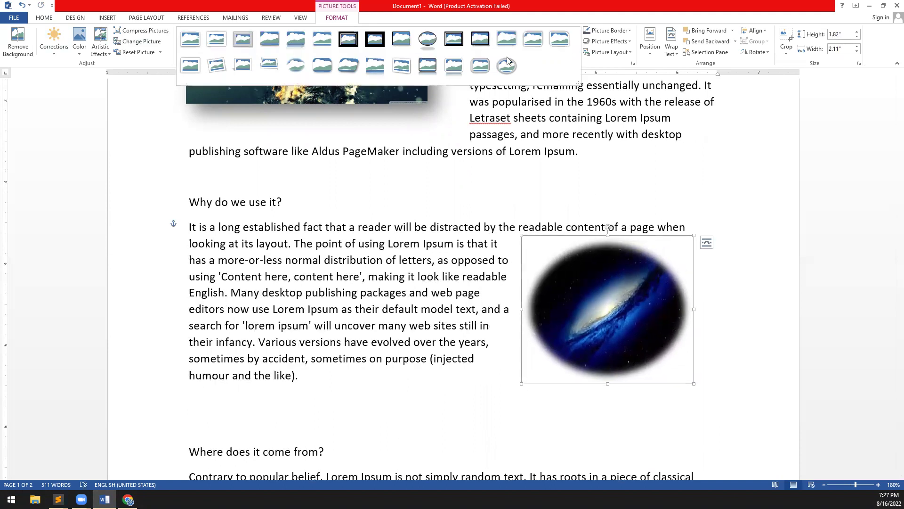
{"action": "left_click", "coordinate": [782, 141]}
Give the flaming cat picture a red border with a 4½ pt weight
{"action": "scroll", "coordinate": [419, 196], "scroll_direction": "up", "scroll_amount": 3}
{"action": "left_click", "coordinate": [418, 196]}
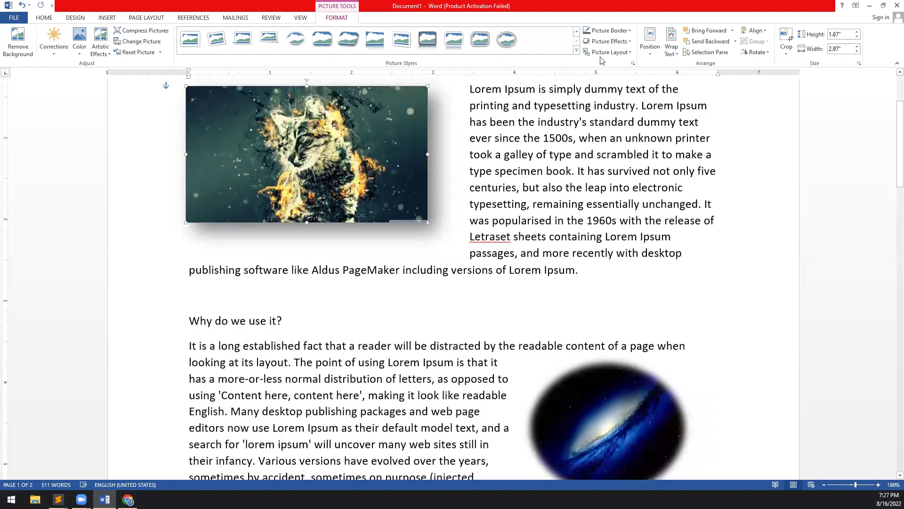
{"action": "left_click", "coordinate": [628, 32]}
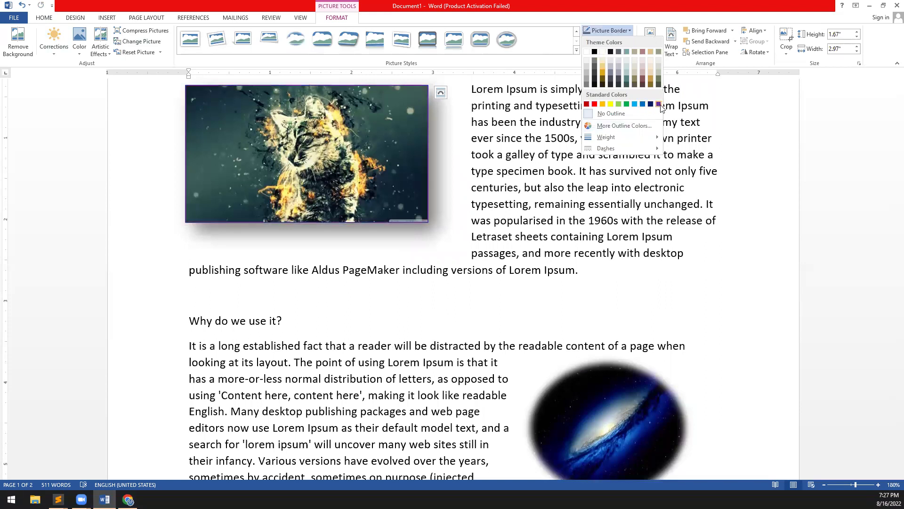
{"action": "left_click", "coordinate": [594, 103]}
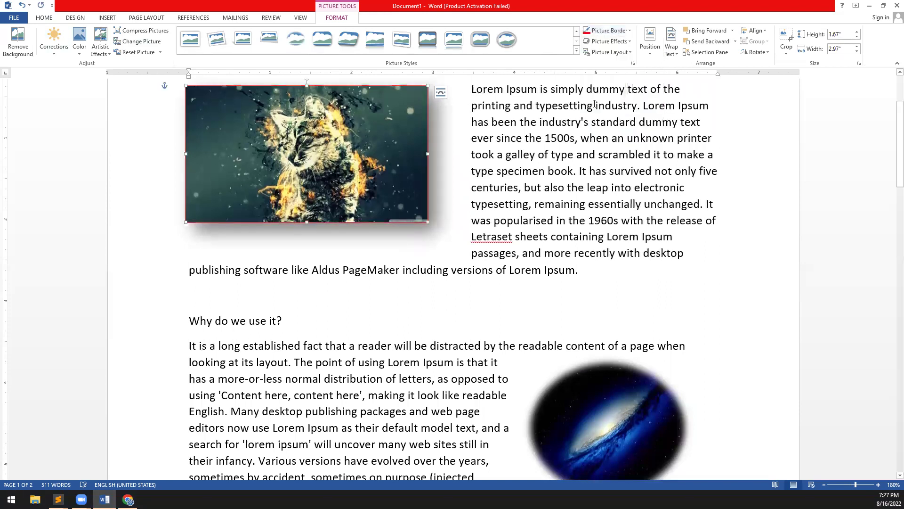
{"action": "left_click", "coordinate": [629, 30]}
{"action": "mouse_move", "coordinate": [612, 137]}
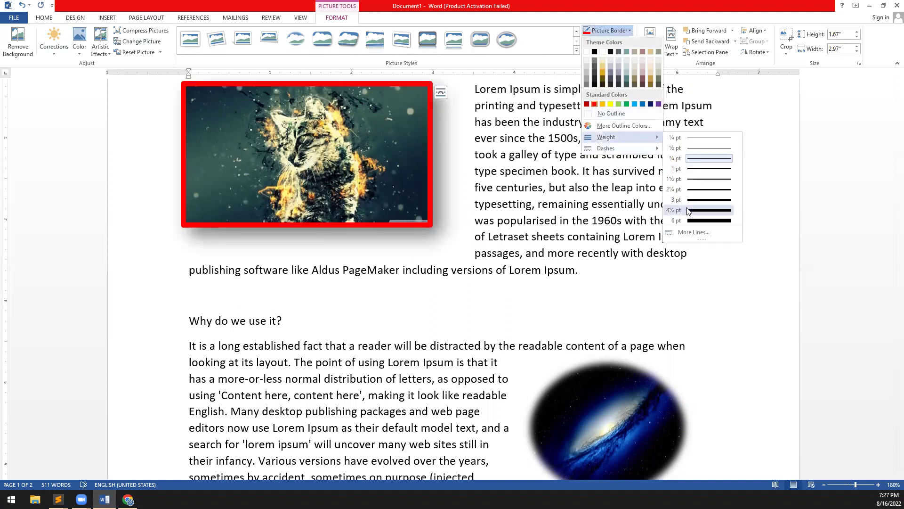
{"action": "left_click", "coordinate": [687, 210]}
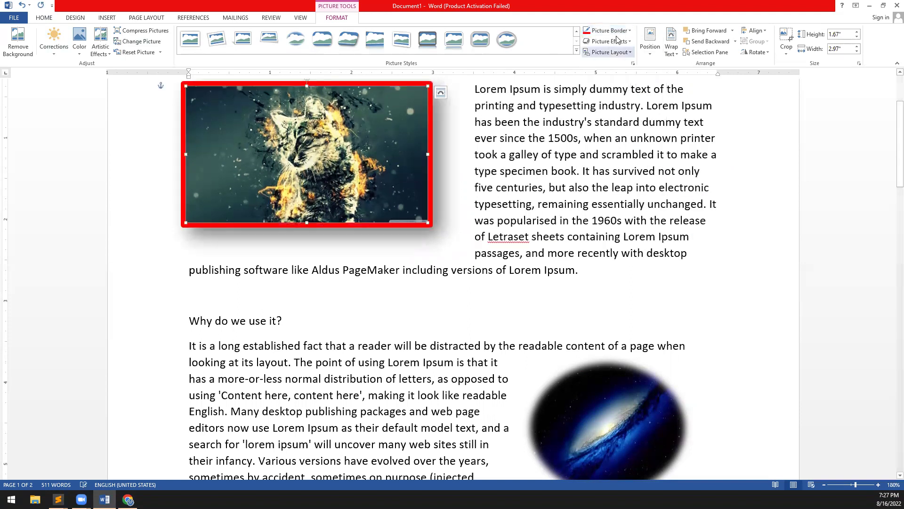
Change the flaming cat picture's border to a dashed line, and remove the outline
{"action": "left_click", "coordinate": [609, 31]}
{"action": "mouse_move", "coordinate": [613, 148]}
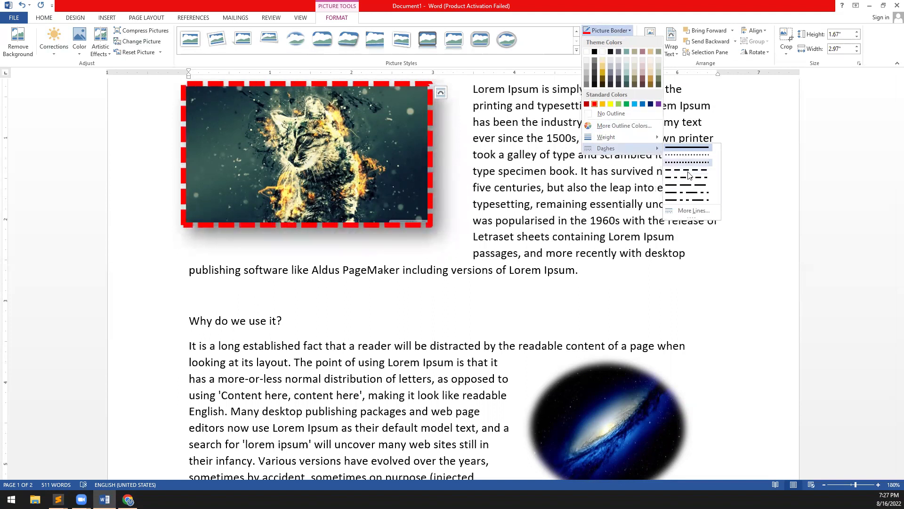
{"action": "left_click", "coordinate": [688, 170]}
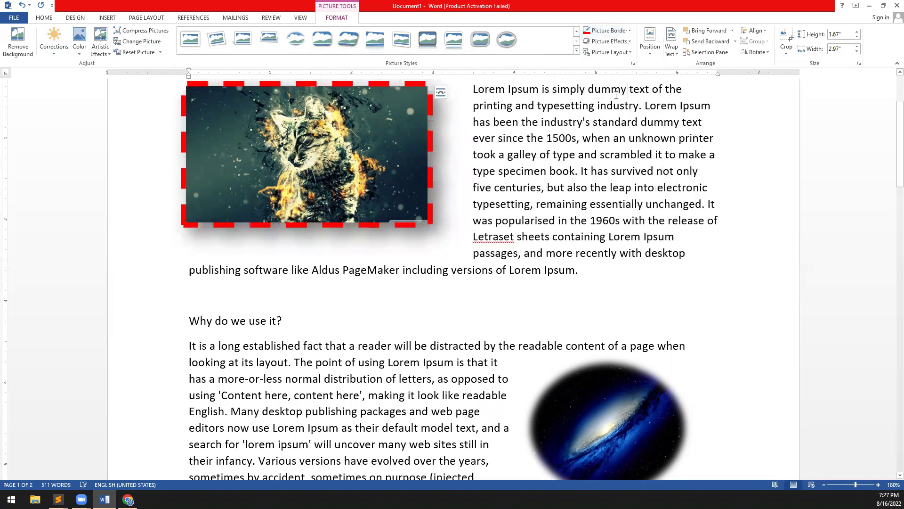
{"action": "left_click", "coordinate": [624, 33]}
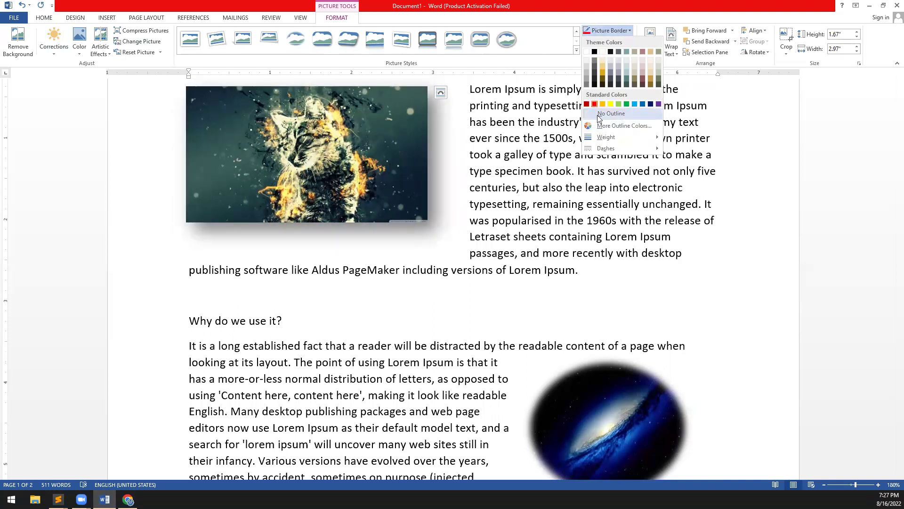
{"action": "left_click", "coordinate": [621, 116]}
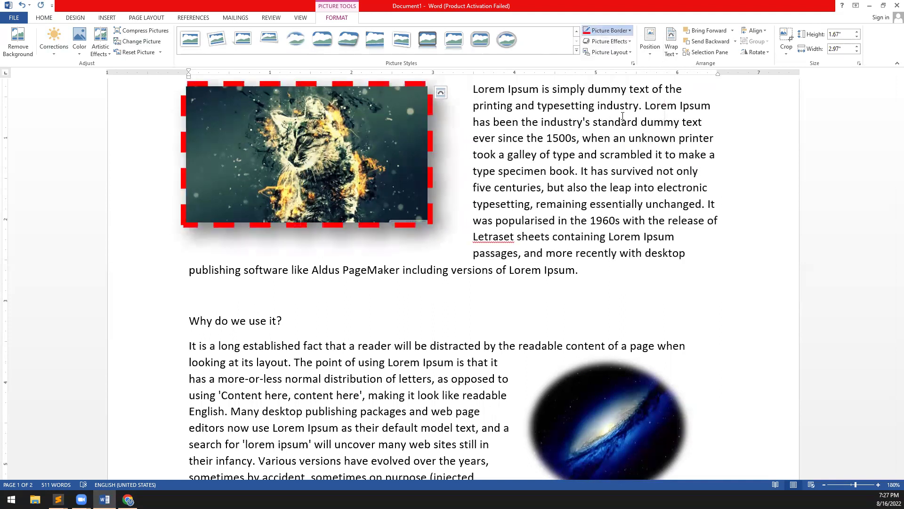
Preview the preset, glow and soft edges effects on the flaming cat picture without applying any
{"action": "left_click", "coordinate": [629, 44]}
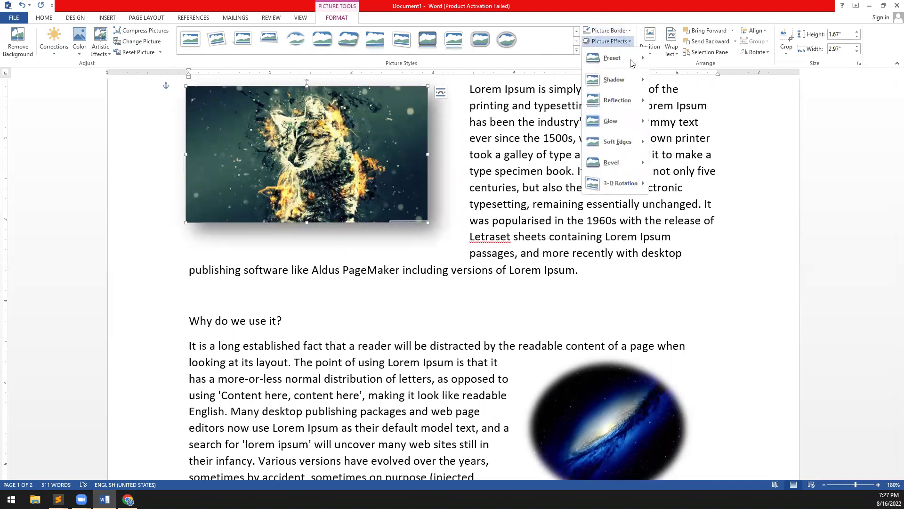
{"action": "mouse_move", "coordinate": [632, 65]}
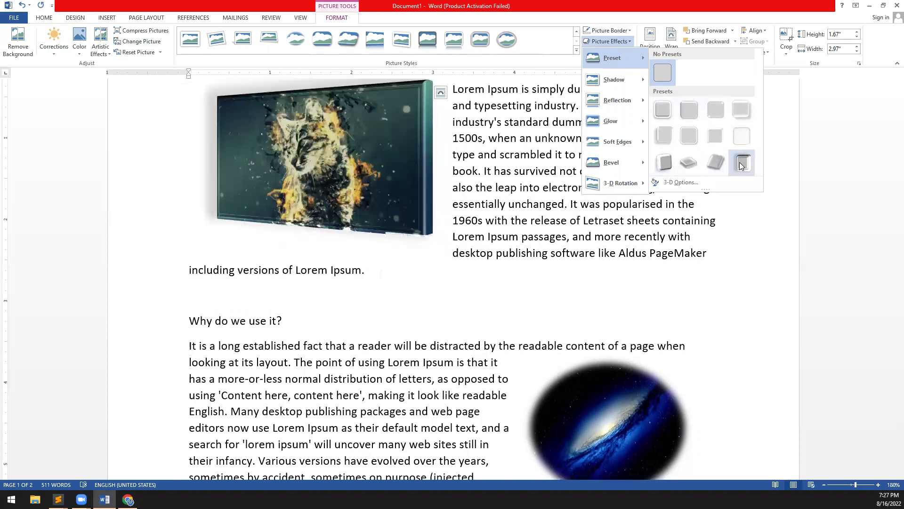
{"action": "mouse_move", "coordinate": [614, 92]}
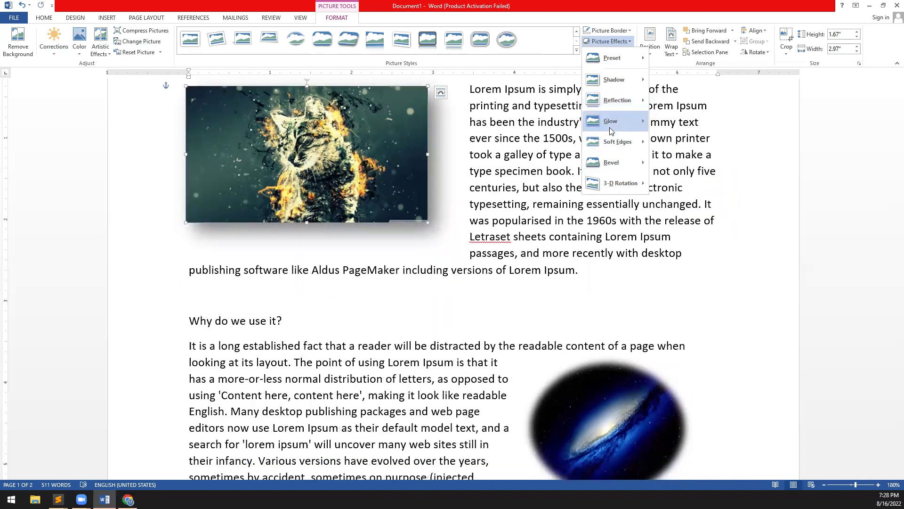
{"action": "mouse_move", "coordinate": [612, 121]}
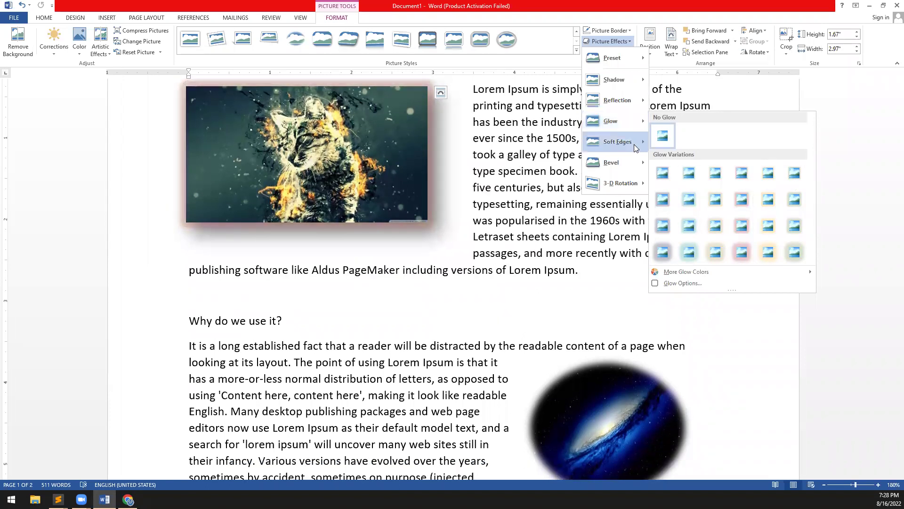
{"action": "mouse_move", "coordinate": [633, 144]}
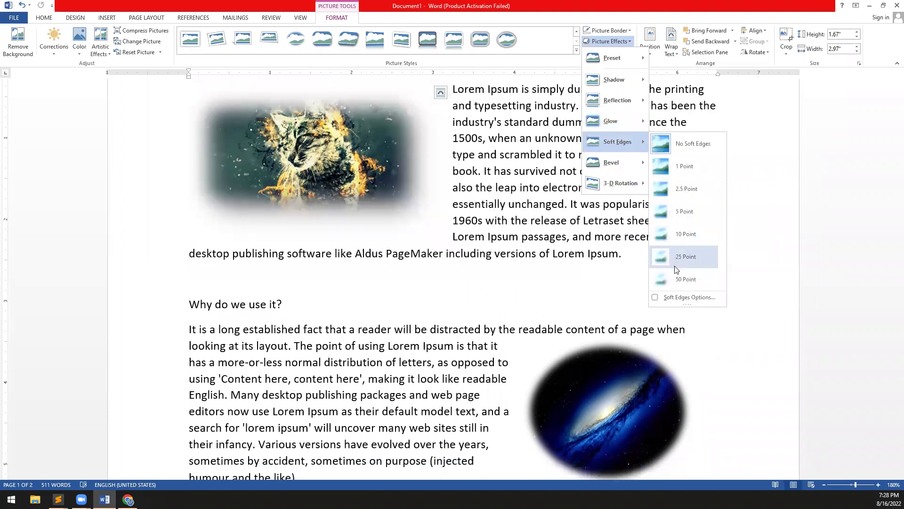
{"action": "left_click", "coordinate": [635, 411]}
Preview the soft edges and bevel effects on the galaxy picture without applying any
{"action": "left_click", "coordinate": [635, 411]}
{"action": "scroll", "coordinate": [541, 289], "scroll_direction": "down", "scroll_amount": 2}
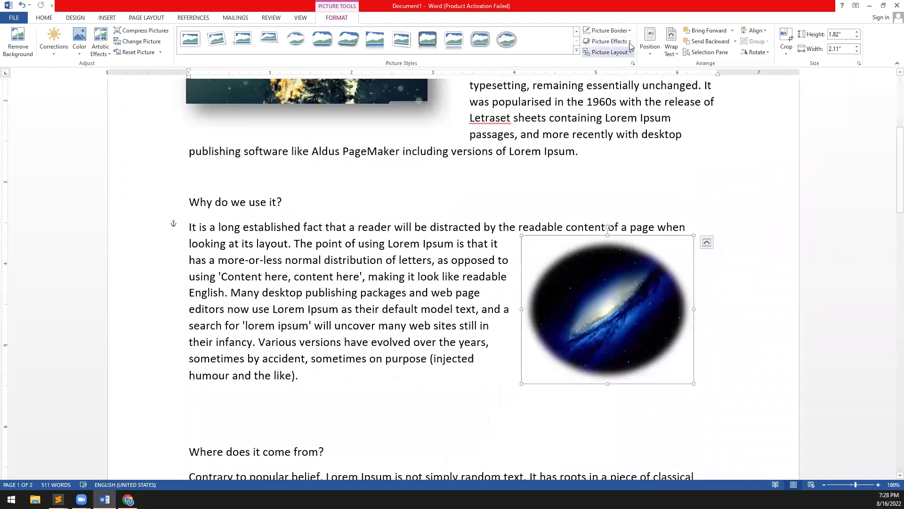
{"action": "left_click", "coordinate": [630, 42]}
{"action": "mouse_move", "coordinate": [634, 149]}
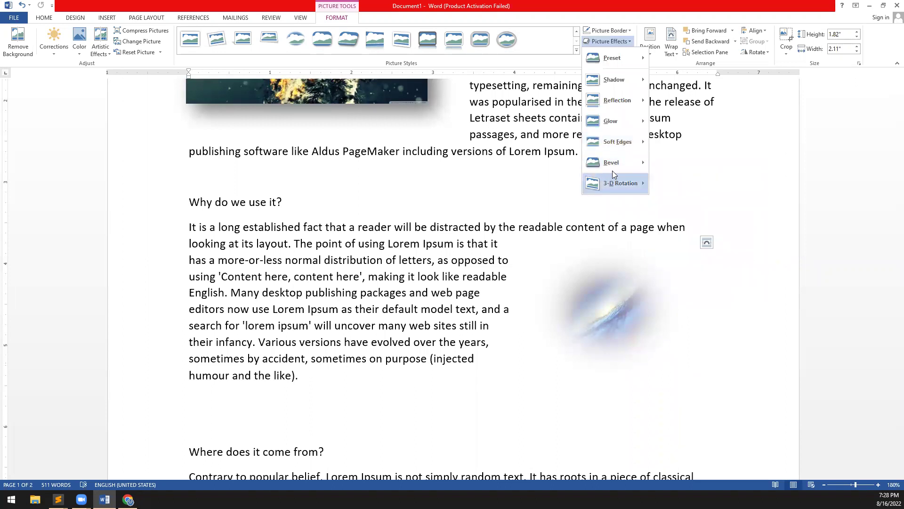
{"action": "mouse_move", "coordinate": [612, 171]}
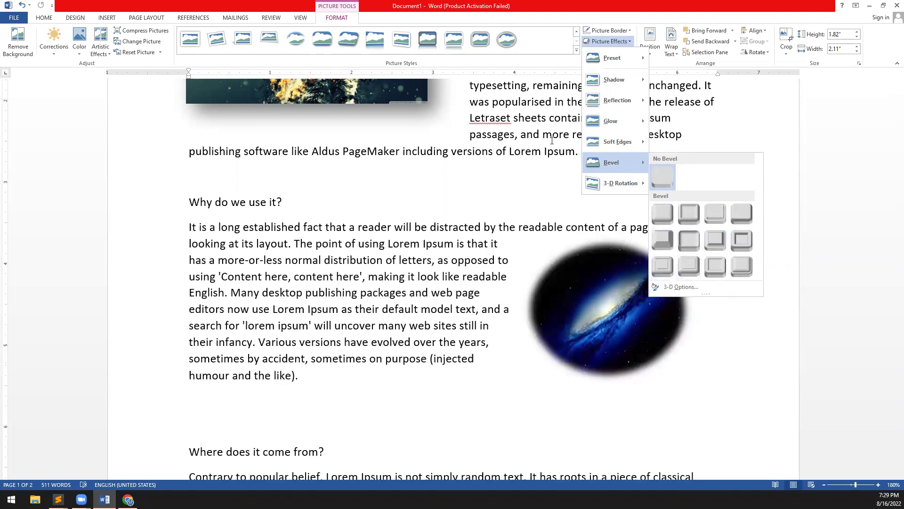
Examine the bevel and 3-D rotation effects on the flaming cat picture at 300% zoom without applying any
{"action": "scroll", "coordinate": [408, 172], "scroll_direction": "up", "scroll_amount": 3}
{"action": "left_click", "coordinate": [408, 172]}
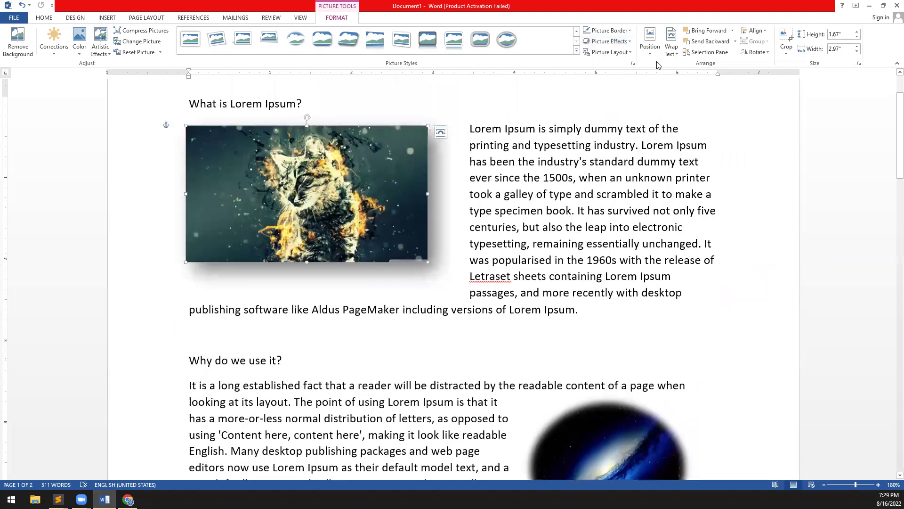
{"action": "scroll", "coordinate": [322, 129], "scroll_direction": "up", "scroll_amount": 12, "text": "ctrl"}
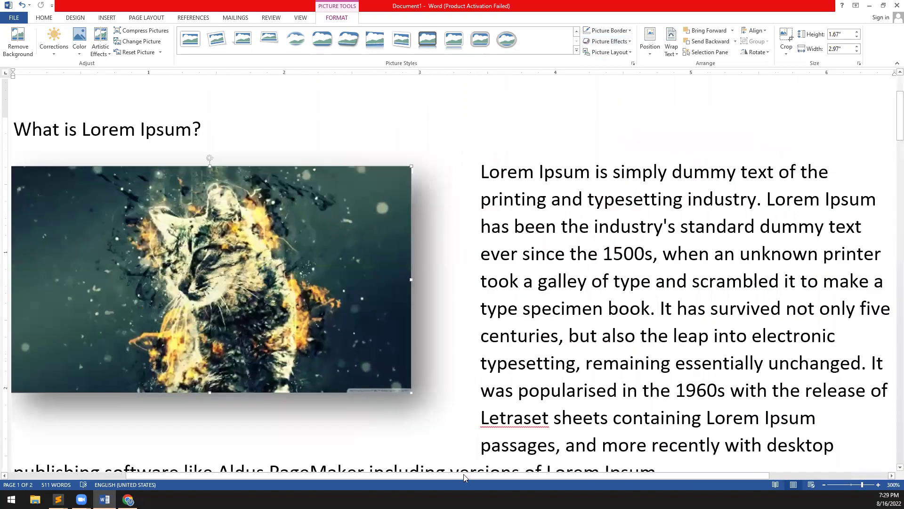
{"action": "left_click", "coordinate": [612, 41]}
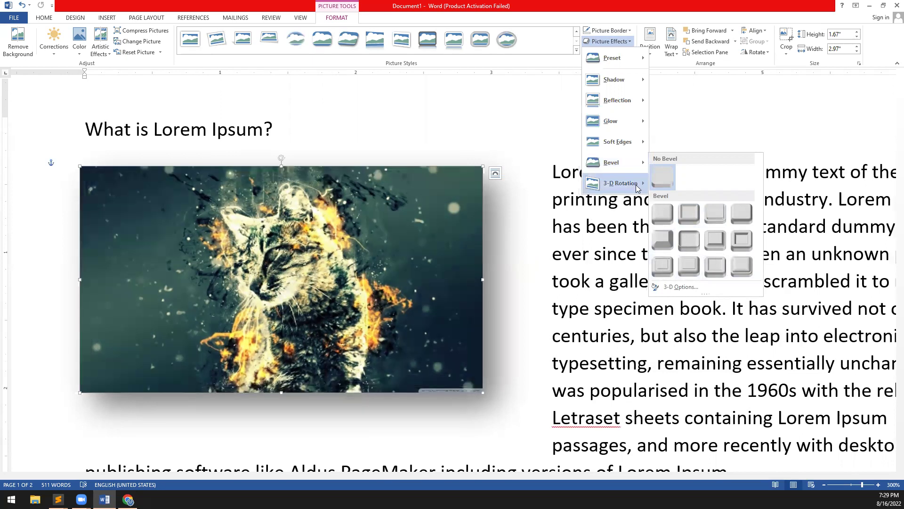
{"action": "mouse_move", "coordinate": [637, 188]}
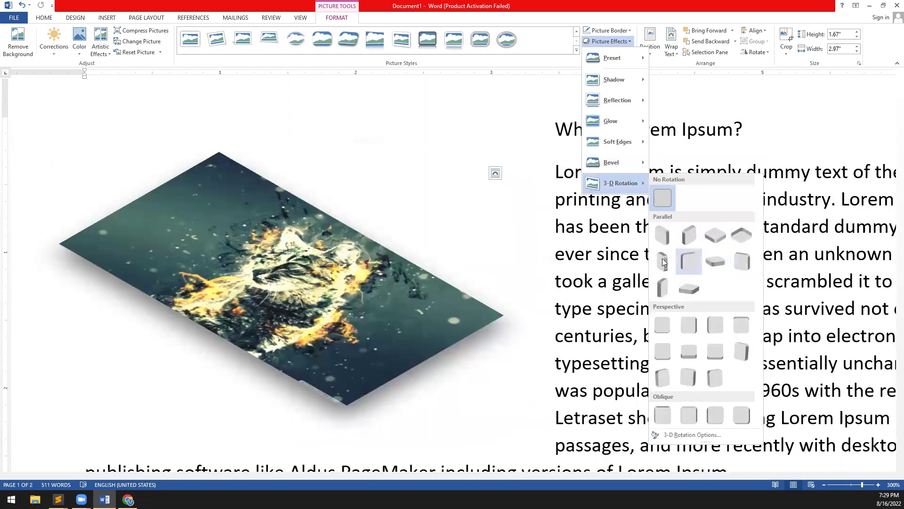
{"action": "left_click", "coordinate": [604, 43]}
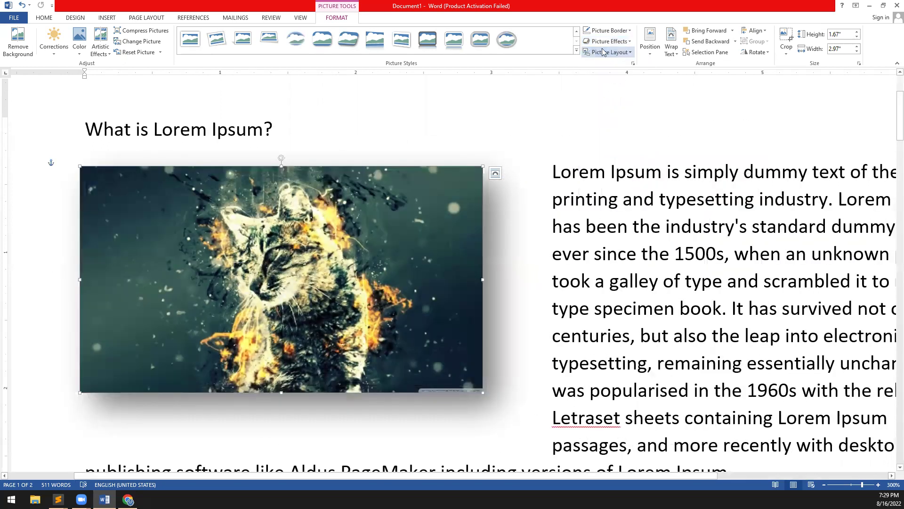
Convert the flaming cat picture to a SmartArt graphic with the Circular Picture Callout layout
{"action": "left_click", "coordinate": [610, 52]}
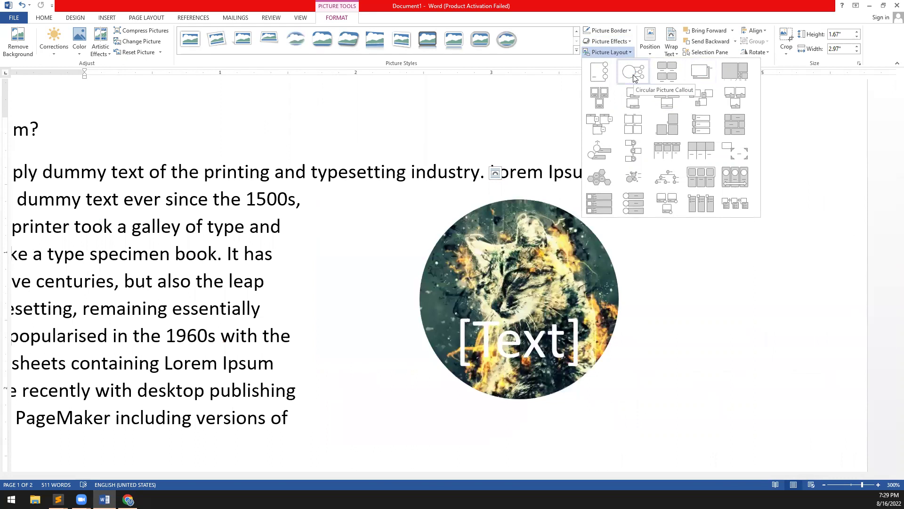
{"action": "left_click", "coordinate": [634, 75]}
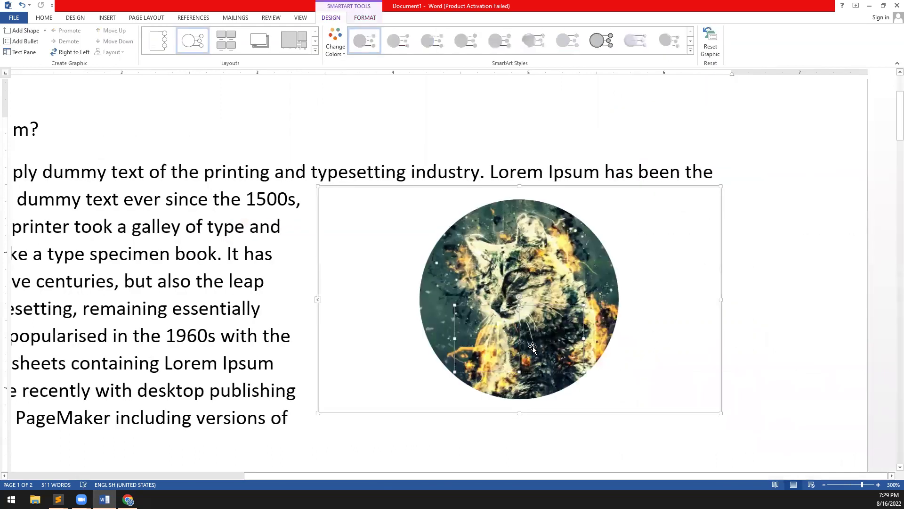
Caption the circular cat graphic "cat art", try a different SmartArt style on it, and undo these changes
{"action": "type", "text": "cat art"}
{"action": "scroll", "coordinate": [756, 301], "scroll_direction": "up", "scroll_amount": 1}
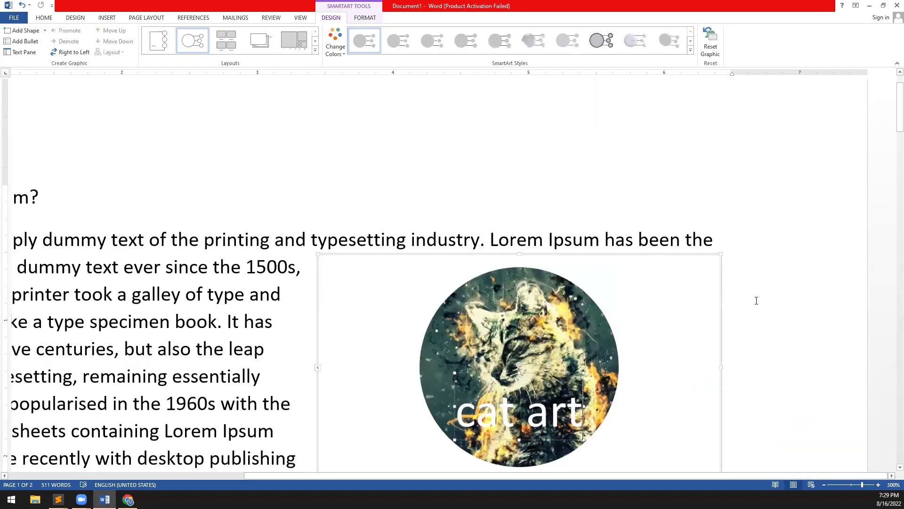
{"action": "left_click", "coordinate": [756, 301]}
{"action": "left_click", "coordinate": [553, 289]}
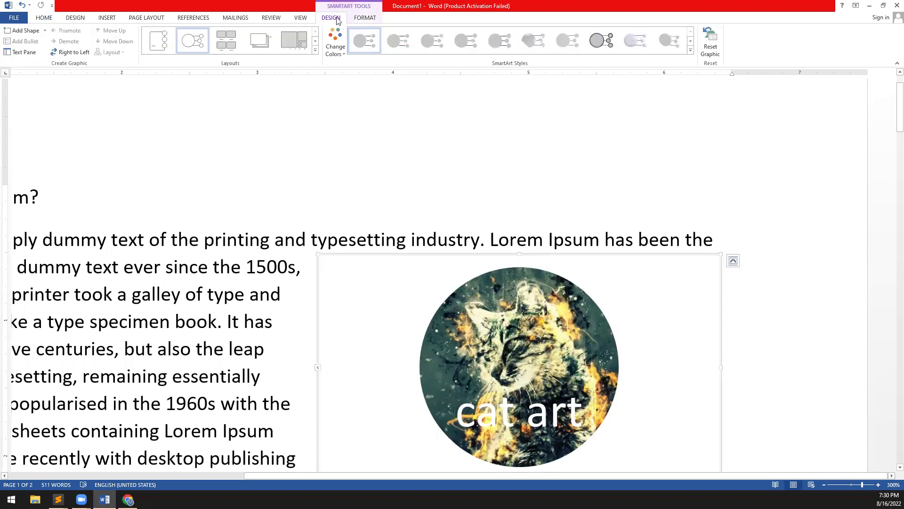
{"action": "left_click", "coordinate": [601, 41]}
{"action": "key", "text": "ctrl+z"}
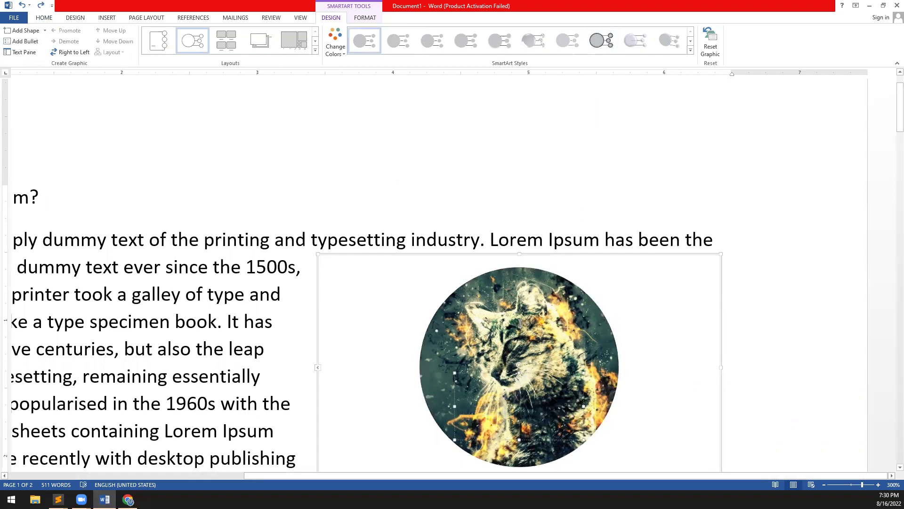
Undo the conversion of the flaming cat picture to a SmartArt graphic
{"action": "key", "text": "ctrl+z"}
{"action": "left_click", "coordinate": [337, 18]}
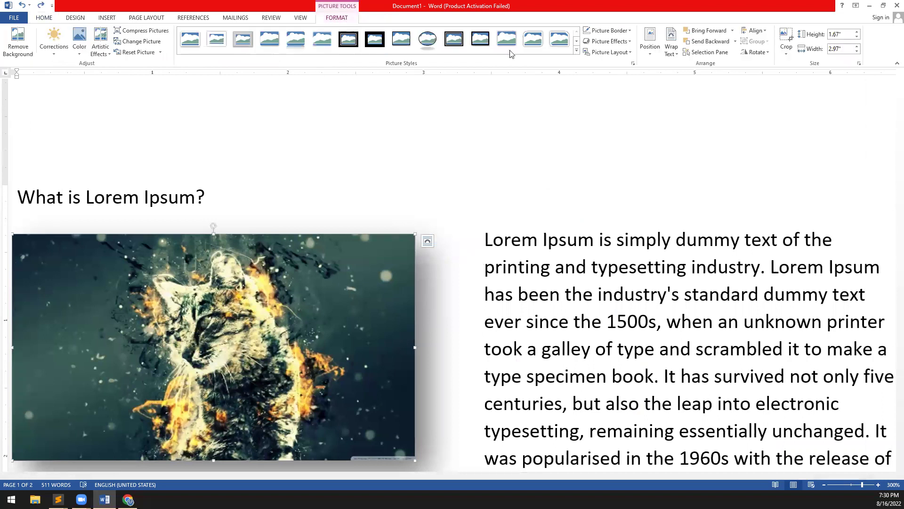
{"action": "left_click", "coordinate": [650, 44]}
{"action": "scroll", "coordinate": [764, 219], "scroll_direction": "down", "scroll_amount": 20, "text": "ctrl"}
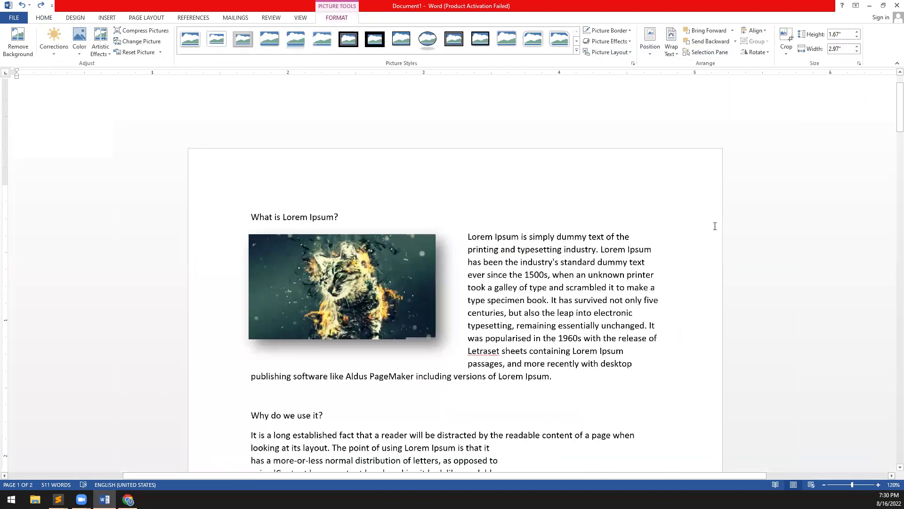
{"action": "left_click", "coordinate": [327, 203]}
{"action": "scroll", "coordinate": [236, 188], "scroll_direction": "up", "scroll_amount": 5, "text": "ctrl"}
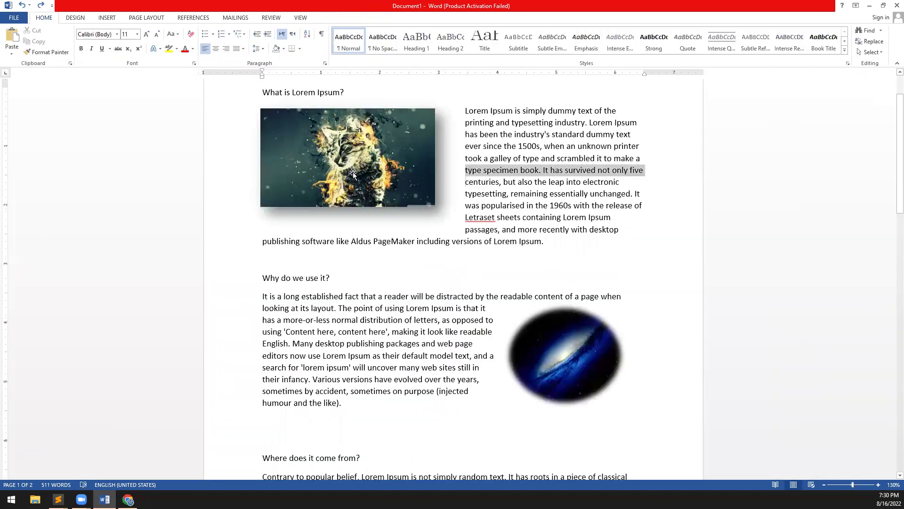
Examine the position presets, text-wrapping choices and layout options for the flaming cat picture without applying any
{"action": "left_click", "coordinate": [353, 173]}
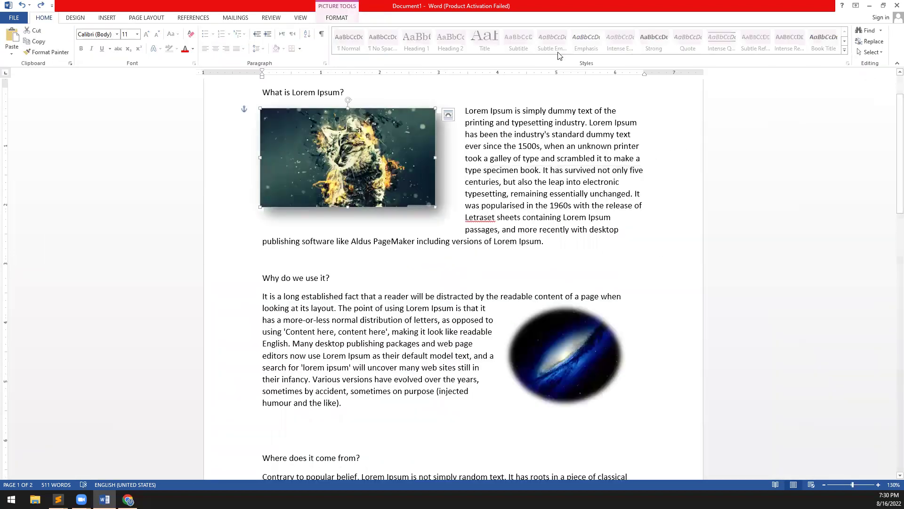
{"action": "scroll", "coordinate": [468, 45], "scroll_direction": "down", "scroll_amount": 8}
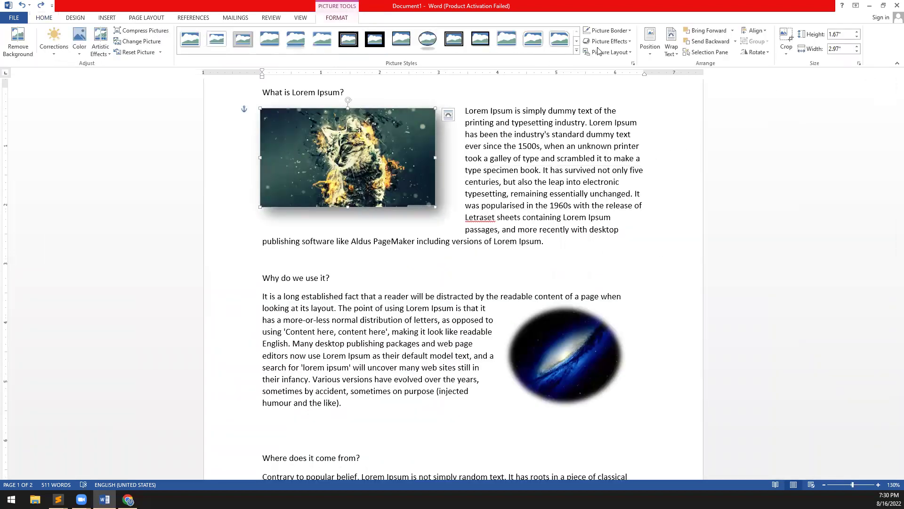
{"action": "left_click", "coordinate": [650, 40]}
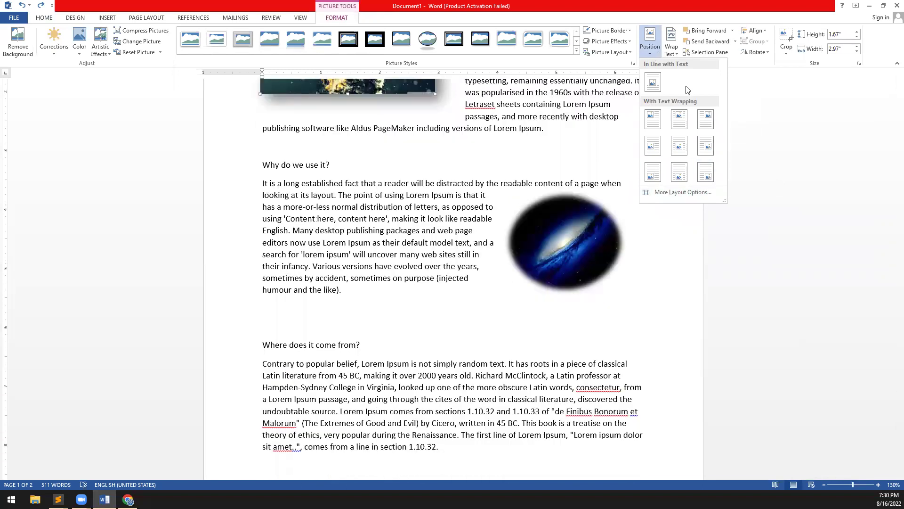
{"action": "left_click", "coordinate": [677, 54]}
{"action": "left_click", "coordinate": [798, 181]}
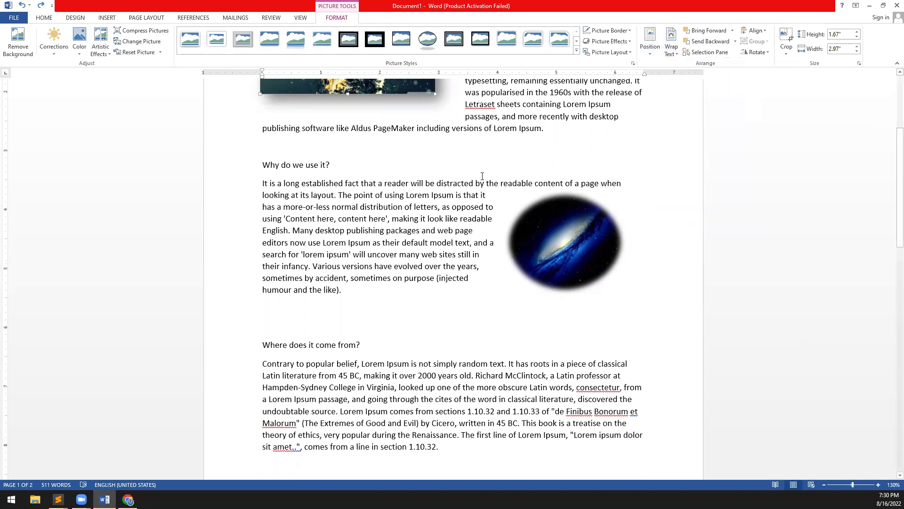
{"action": "scroll", "coordinate": [471, 122], "scroll_direction": "up", "scroll_amount": 4}
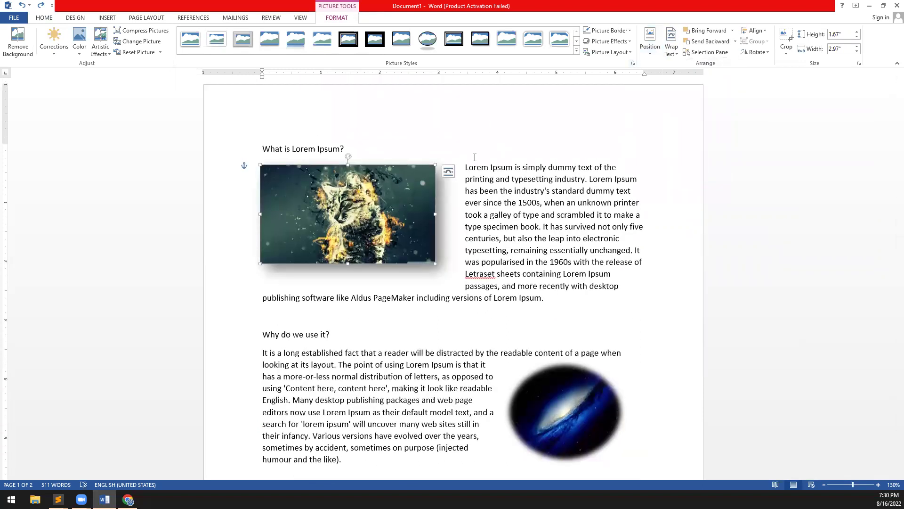
{"action": "left_click", "coordinate": [447, 171]}
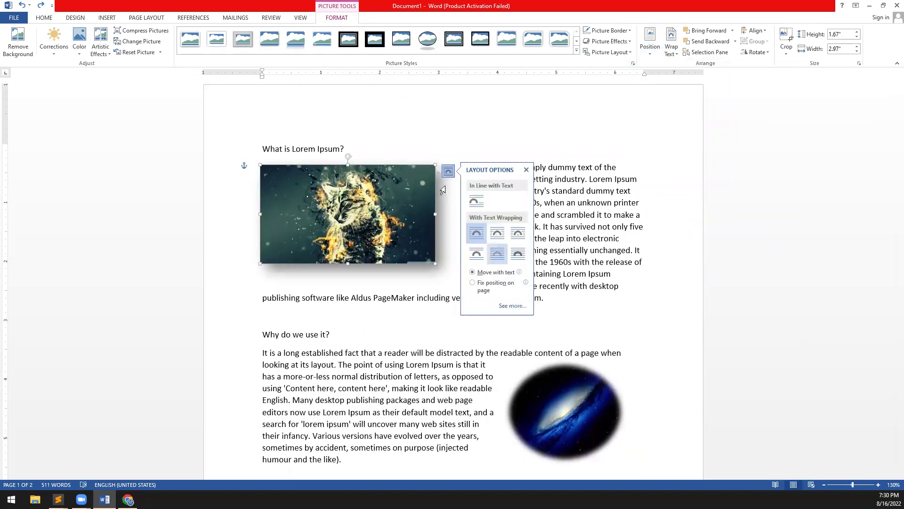
{"action": "left_click", "coordinate": [448, 173]}
Edit the flaming cat picture's wrap points, pulling the boundary along its right and lower sides closer to the picture
{"action": "left_click", "coordinate": [677, 52]}
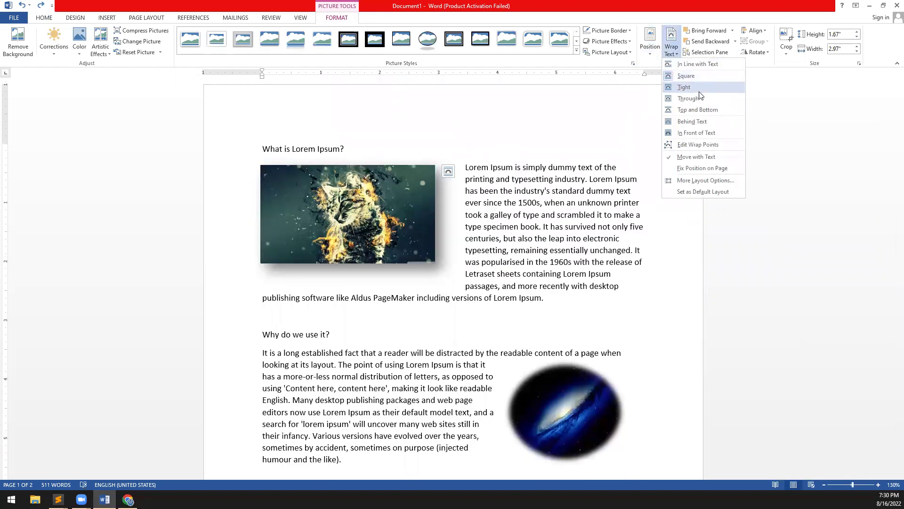
{"action": "left_click", "coordinate": [692, 147]}
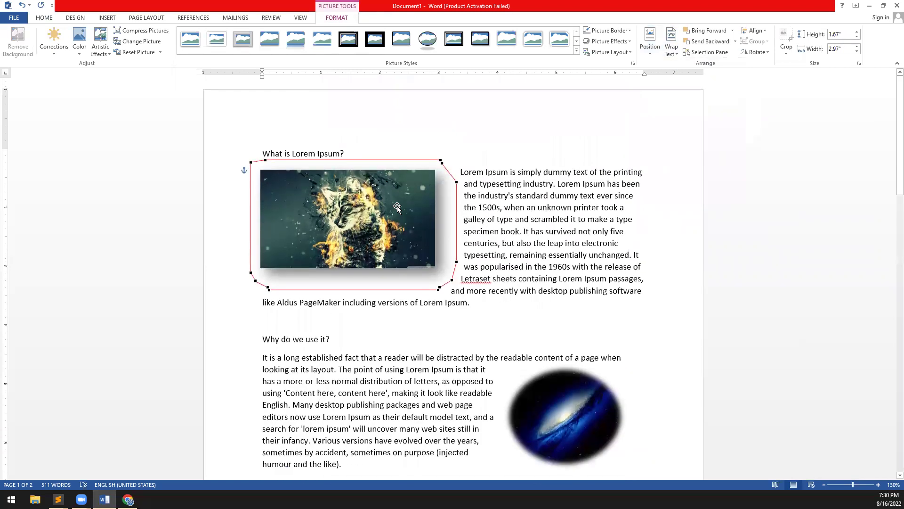
{"action": "scroll", "coordinate": [402, 194], "scroll_direction": "up", "scroll_amount": 10, "text": "ctrl"}
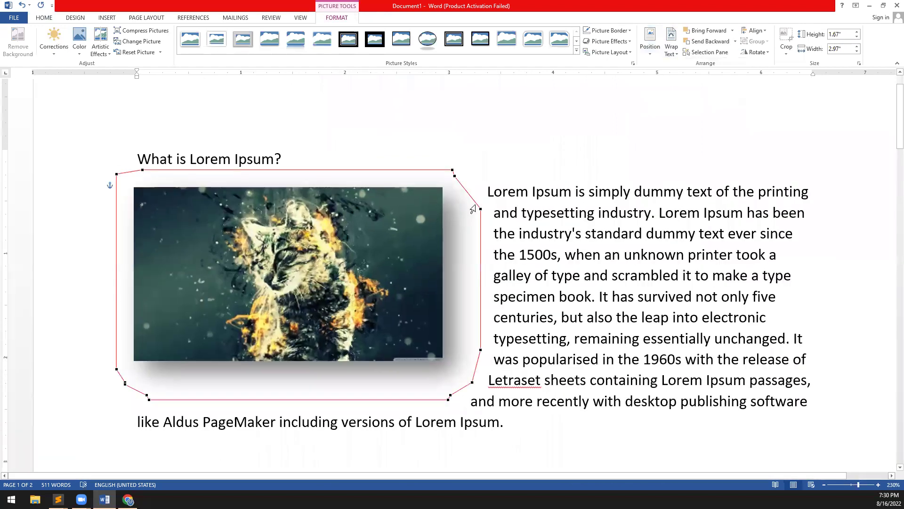
{"action": "left_click_drag", "start_coordinate": [480, 209], "coordinate": [456, 202]}
{"action": "left_click_drag", "start_coordinate": [480, 350], "coordinate": [453, 346]}
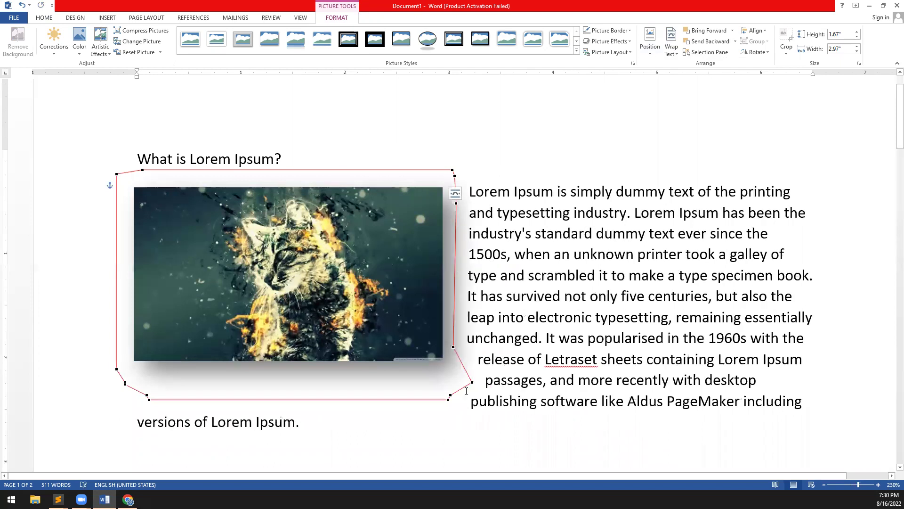
{"action": "left_click_drag", "start_coordinate": [472, 382], "coordinate": [417, 373]}
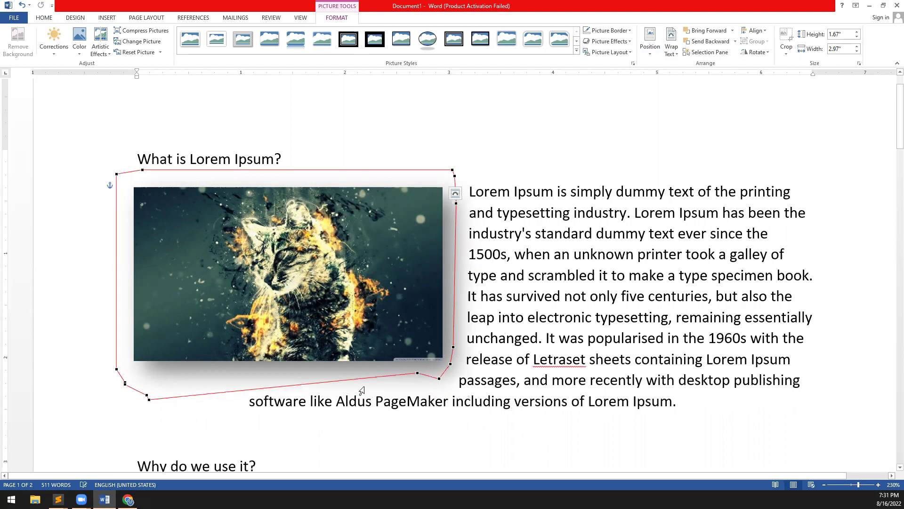
{"action": "left_click_drag", "start_coordinate": [150, 396], "coordinate": [140, 376]}
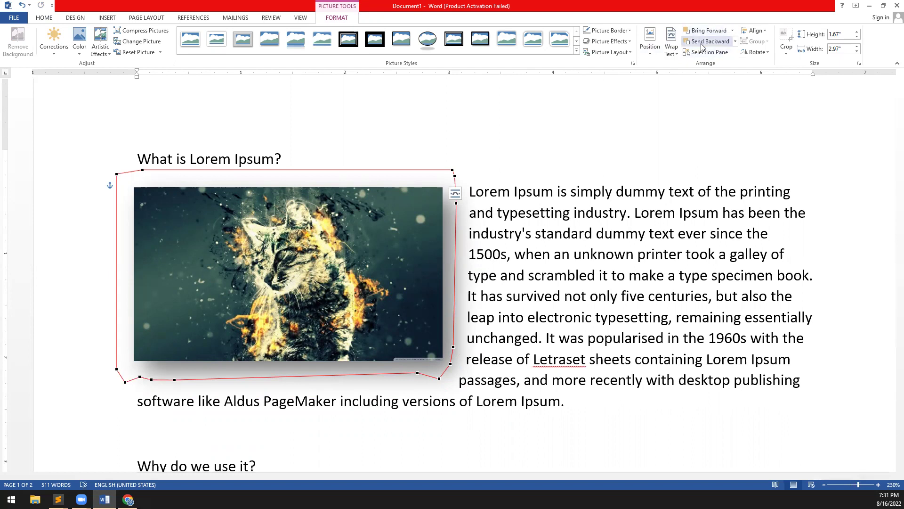
{"action": "scroll", "coordinate": [576, 211], "scroll_direction": "down", "scroll_amount": 5}
{"action": "left_click", "coordinate": [576, 211]}
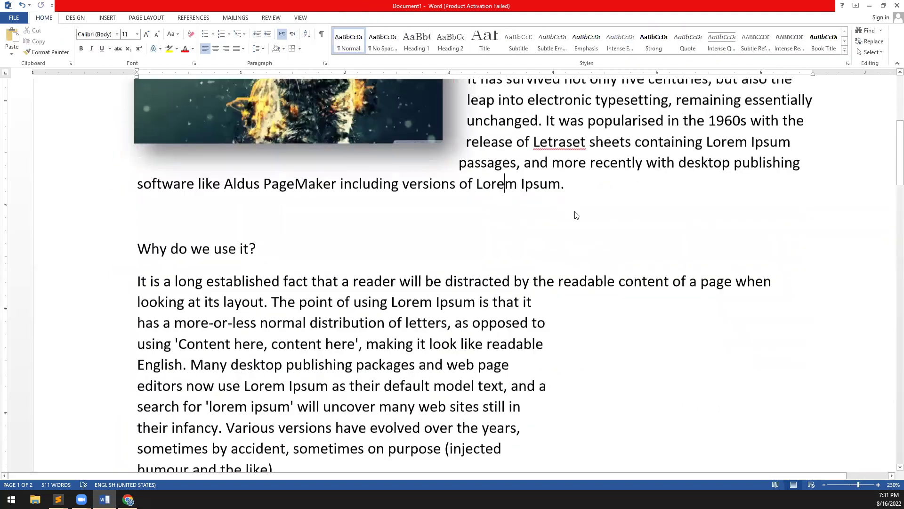
Move the galaxy picture from the "Why do we use it?" section onto the right part of the flaming cat picture
{"action": "scroll", "coordinate": [576, 214], "scroll_direction": "down", "scroll_amount": 18}
{"action": "scroll", "coordinate": [572, 248], "scroll_direction": "up", "scroll_amount": 5}
{"action": "scroll", "coordinate": [572, 248], "scroll_direction": "down", "scroll_amount": 13, "text": "ctrl"}
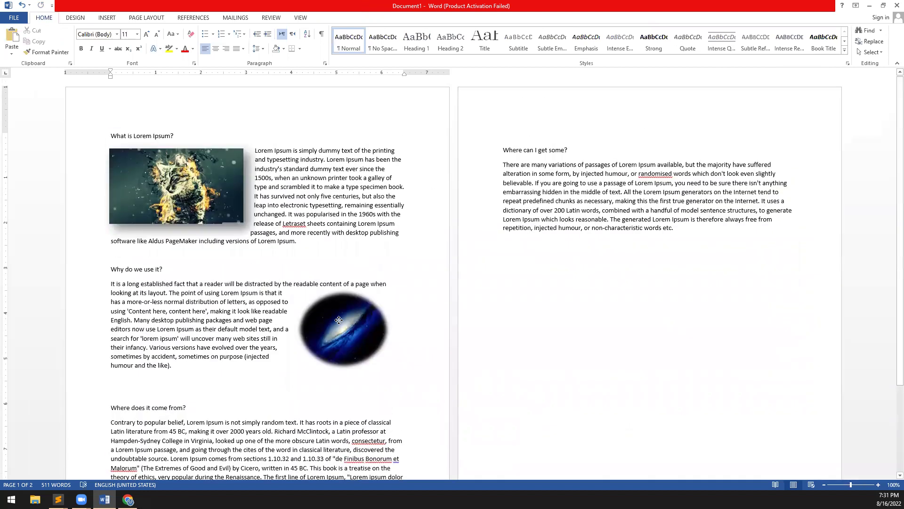
{"action": "left_click", "coordinate": [361, 343]}
{"action": "left_click_drag", "start_coordinate": [362, 342], "coordinate": [265, 217]}
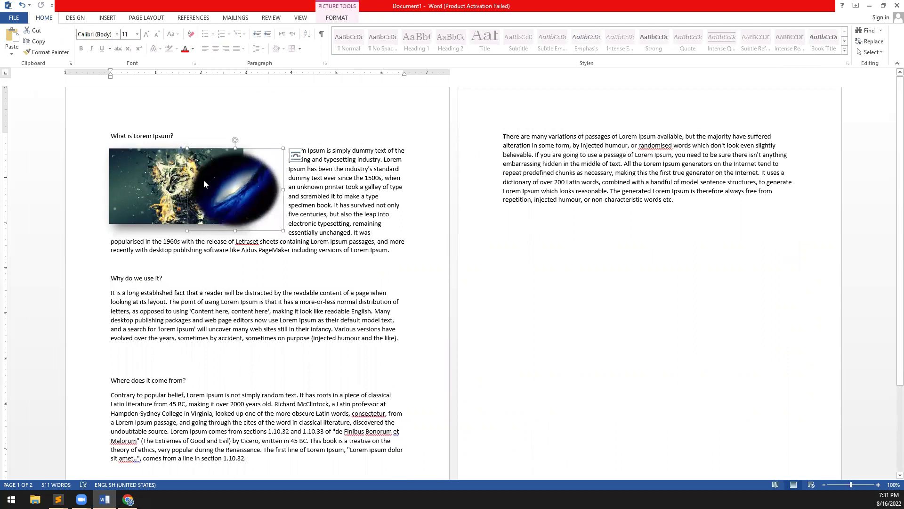
{"action": "scroll", "coordinate": [203, 180], "scroll_direction": "up", "scroll_amount": 14, "text": "ctrl"}
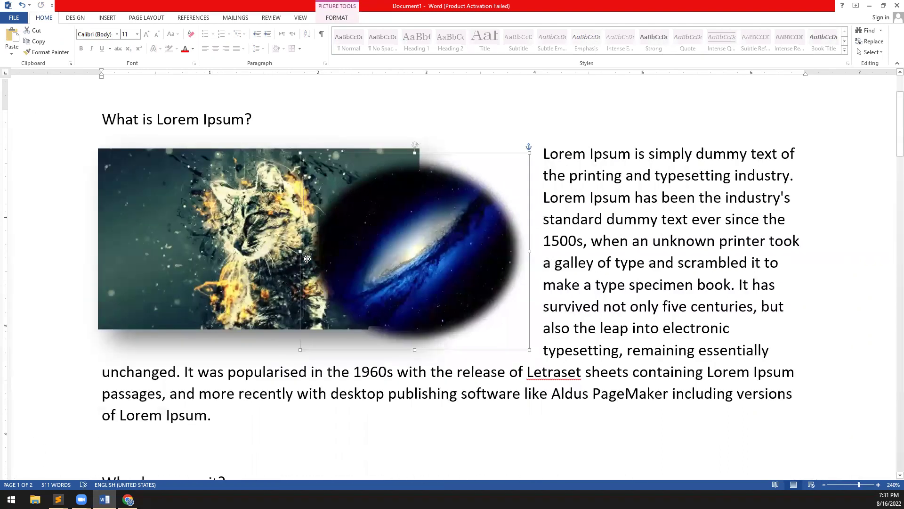
{"action": "left_click_drag", "start_coordinate": [306, 258], "coordinate": [348, 240]}
Apply the simple white frame picture style to the galaxy picture and shift it down and to the right
{"action": "left_click", "coordinate": [283, 229]}
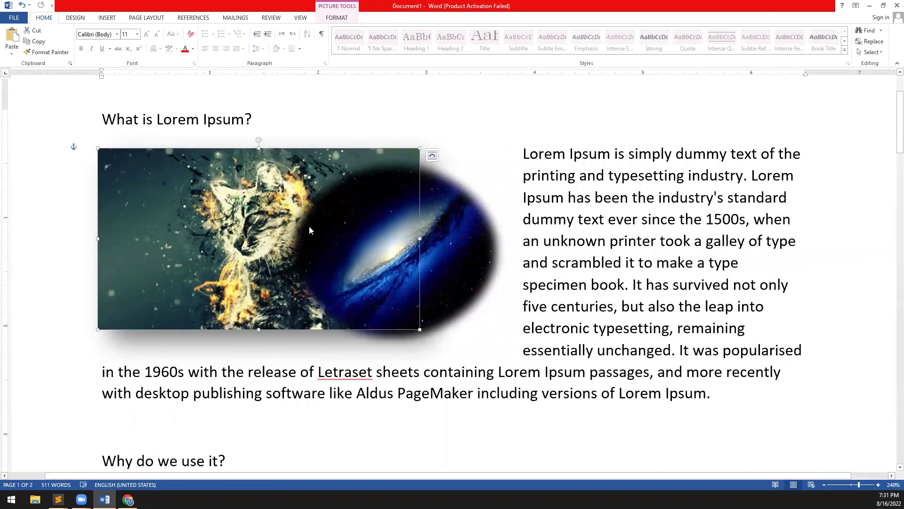
{"action": "left_click", "coordinate": [450, 258]}
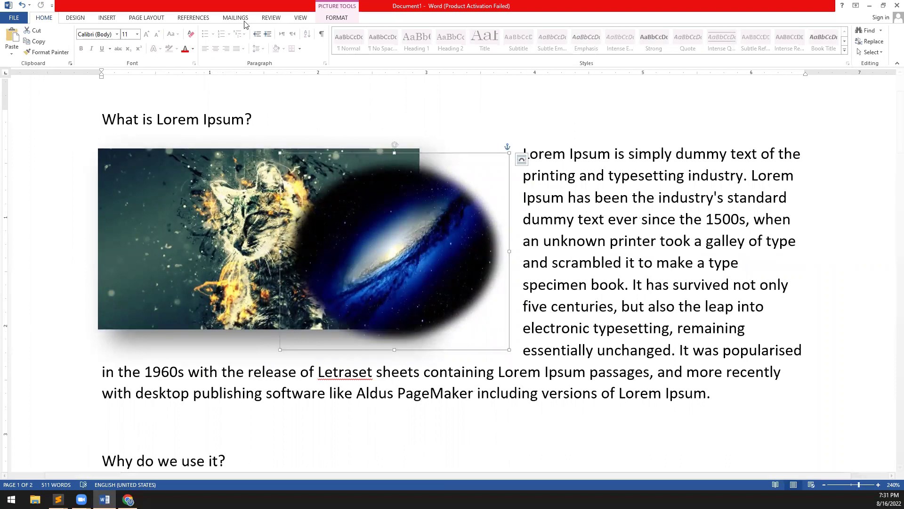
{"action": "left_click", "coordinate": [337, 19]}
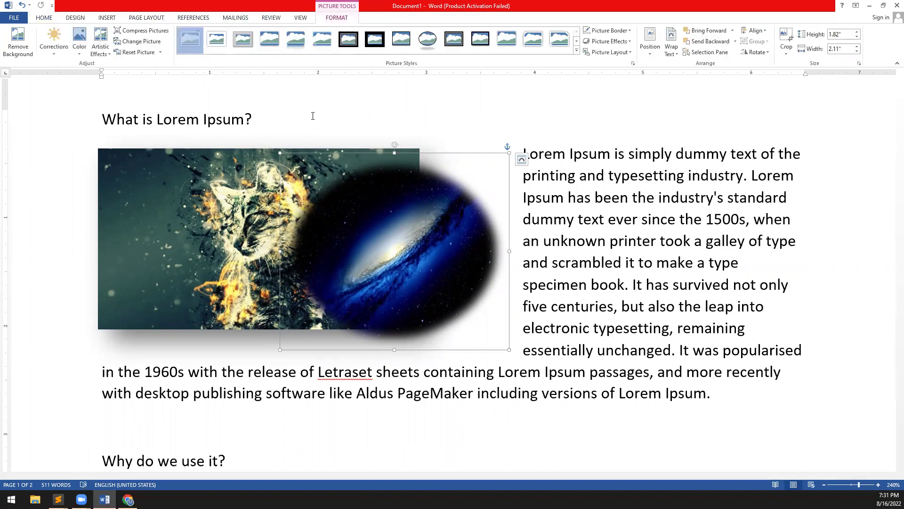
{"action": "left_click", "coordinate": [190, 39]}
{"action": "left_click_drag", "start_coordinate": [468, 271], "coordinate": [513, 316]}
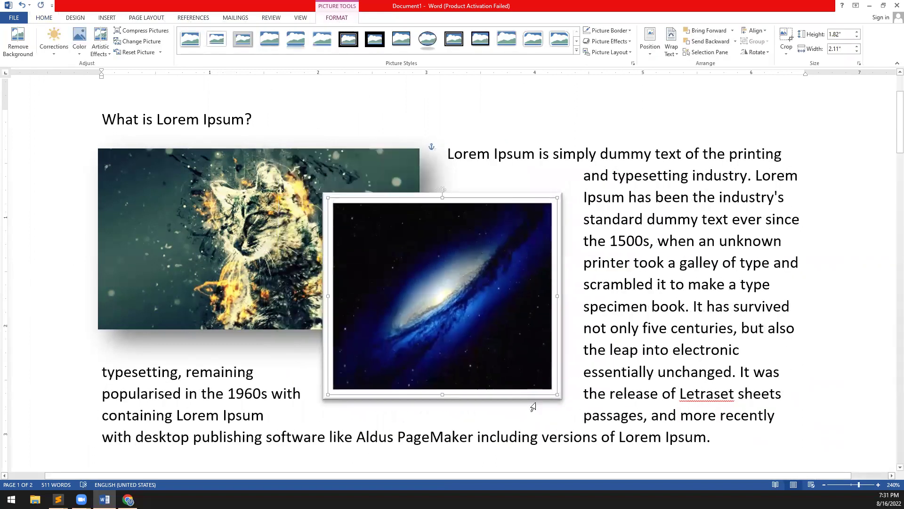
Resize the overlapping galaxy picture to about 1.41" high and 2.61" wide, and send it behind the flaming cat picture
{"action": "left_click_drag", "start_coordinate": [560, 396], "coordinate": [509, 353]}
{"action": "left_click_drag", "start_coordinate": [454, 260], "coordinate": [458, 221]}
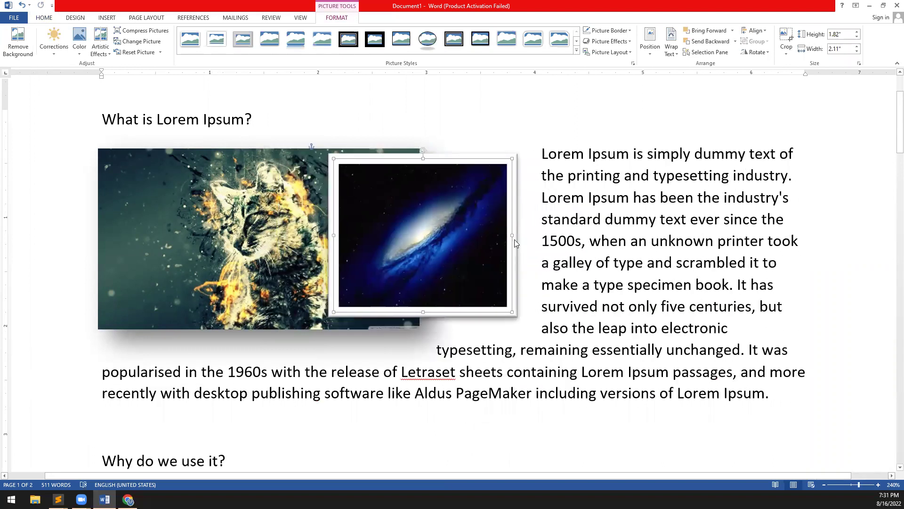
{"action": "left_click_drag", "start_coordinate": [565, 240], "coordinate": [615, 242]}
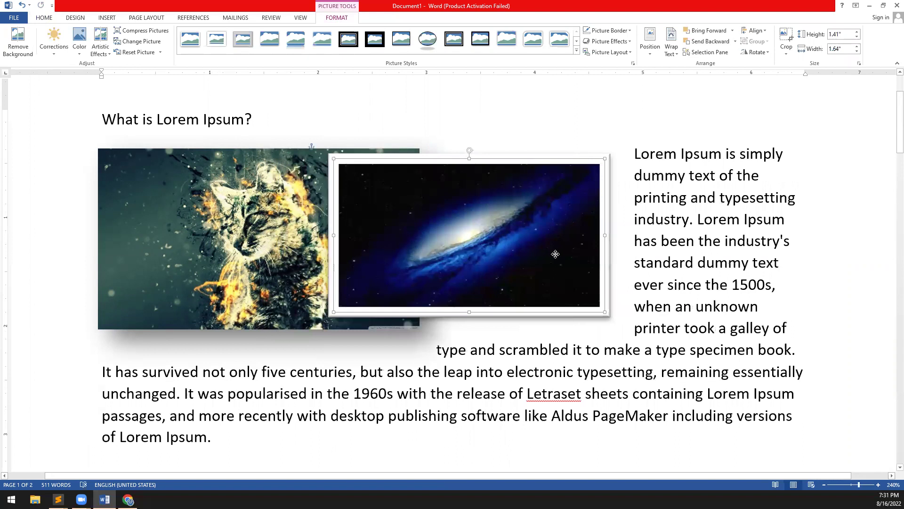
{"action": "left_click_drag", "start_coordinate": [556, 254], "coordinate": [541, 257]}
{"action": "left_click_drag", "start_coordinate": [470, 254], "coordinate": [460, 254]}
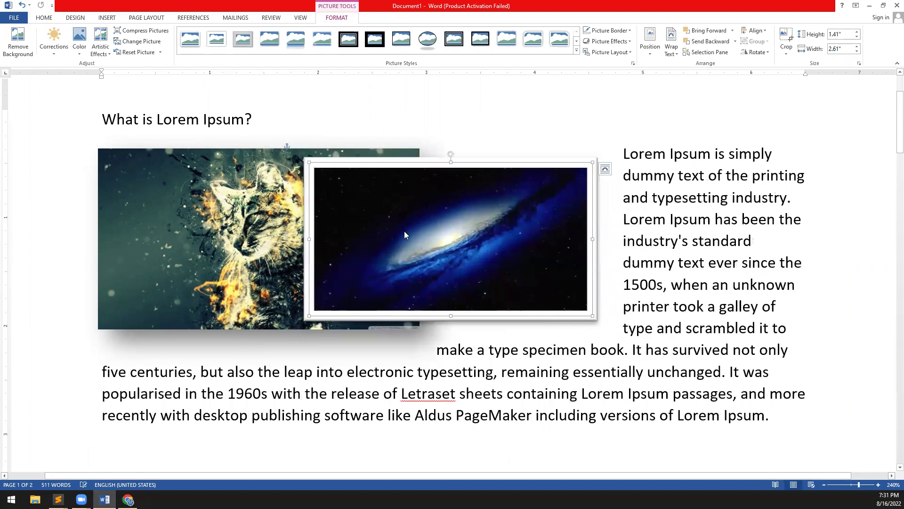
{"action": "left_click", "coordinate": [710, 42]}
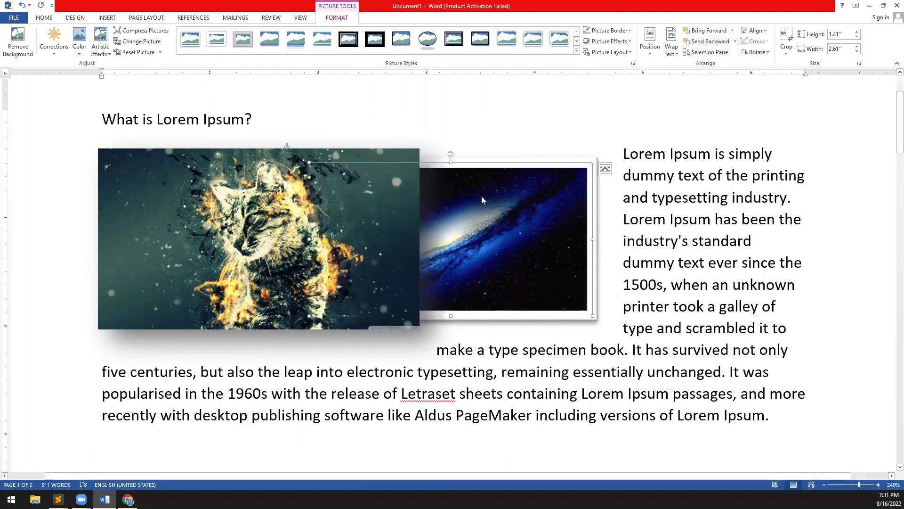
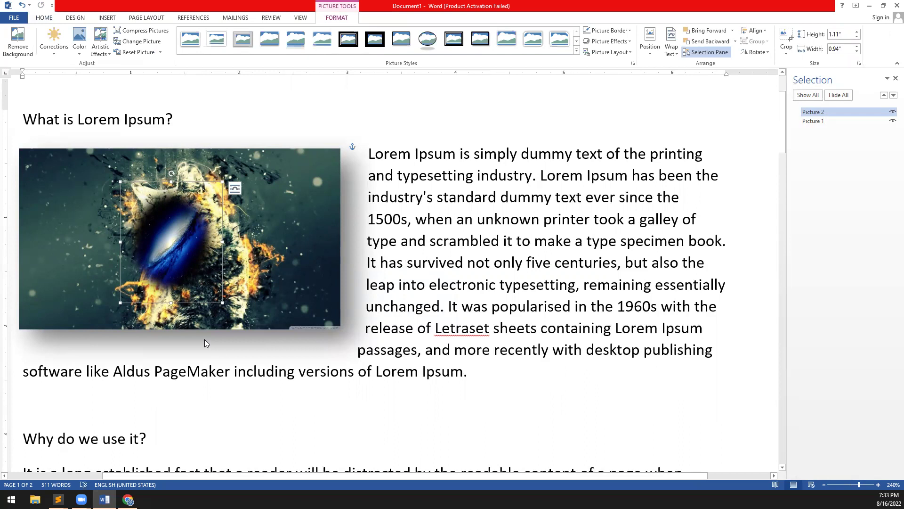
Move the small galaxy picture to the cat picture's left side, then align both pictures with Align Center
{"action": "left_click_drag", "start_coordinate": [181, 254], "coordinate": [185, 252]}
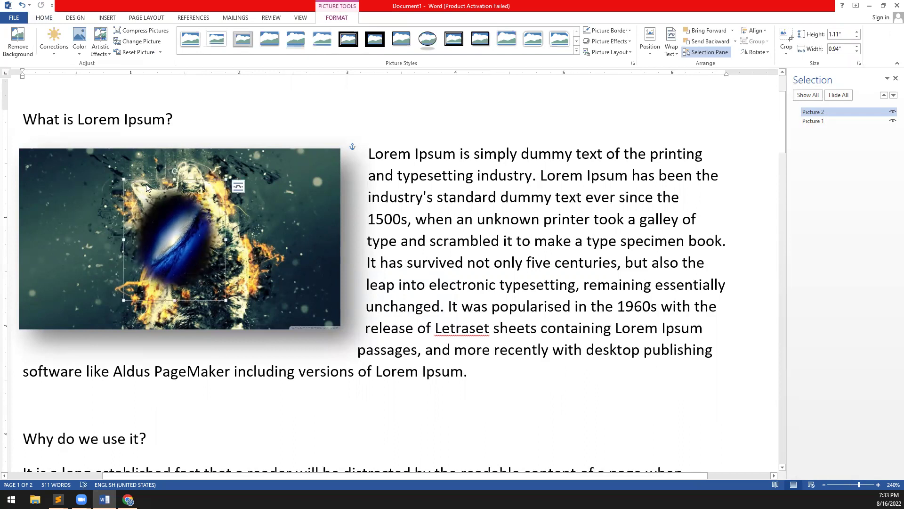
{"action": "left_click_drag", "start_coordinate": [195, 238], "coordinate": [82, 254]}
{"action": "left_click", "coordinate": [282, 186], "text": "ctrl"}
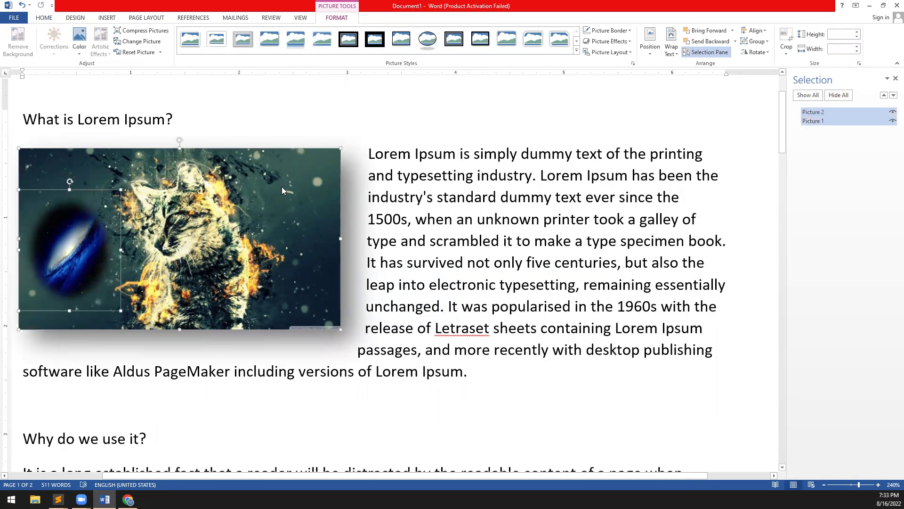
{"action": "left_click", "coordinate": [767, 36]}
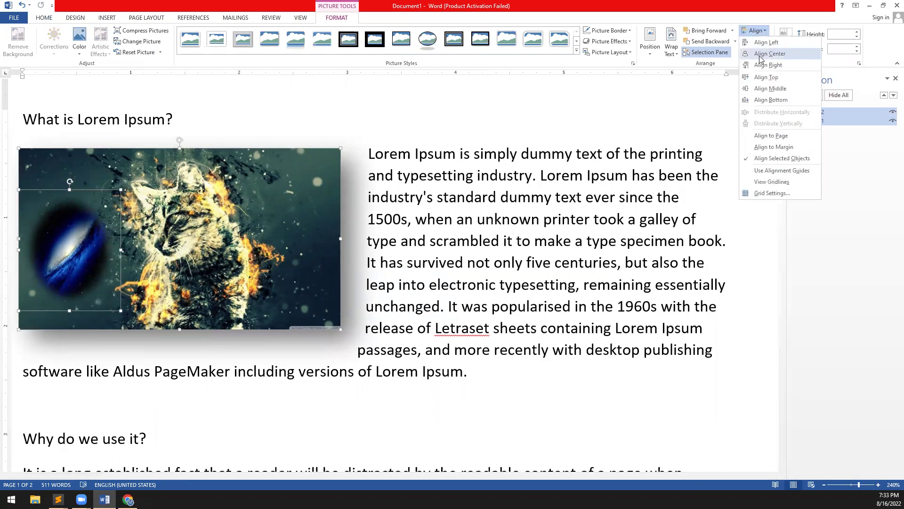
{"action": "left_click", "coordinate": [763, 56]}
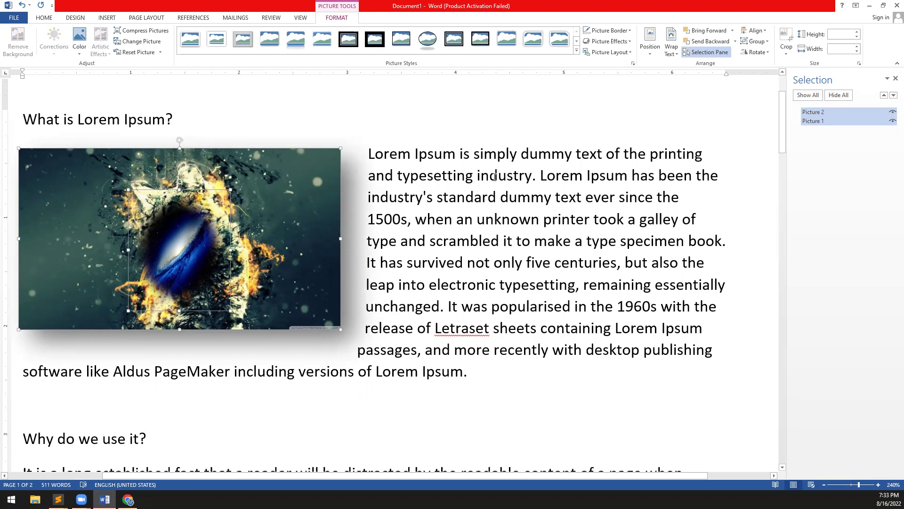
Align the galaxy and cat pictures vertically with Align Middle and reselect only the galaxy picture
{"action": "left_click", "coordinate": [754, 30]}
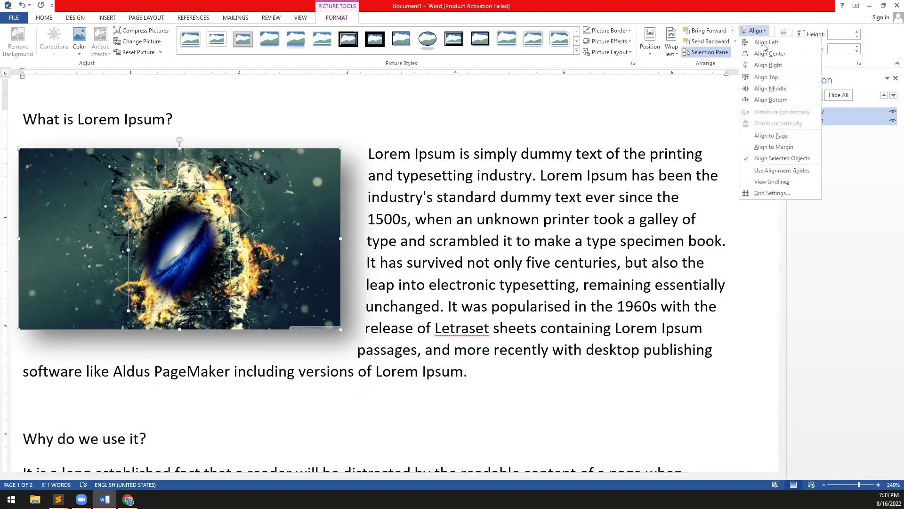
{"action": "left_click", "coordinate": [766, 89]}
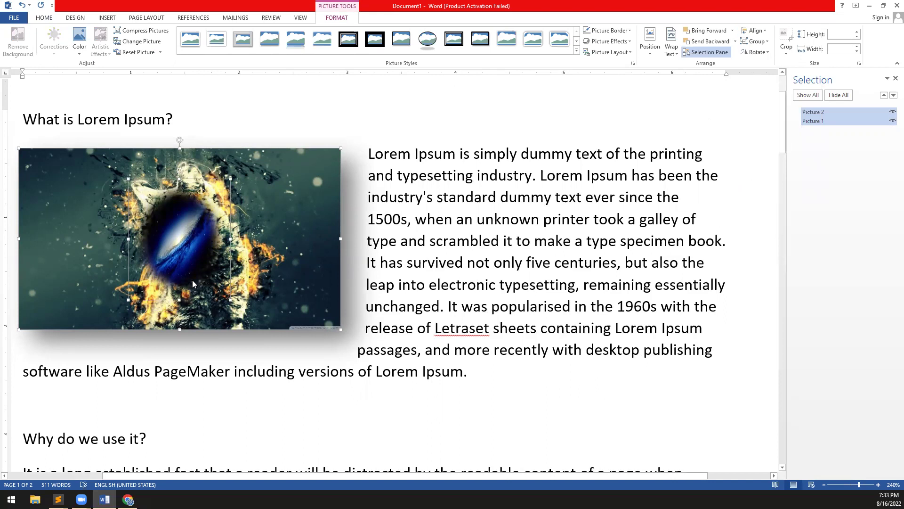
{"action": "left_click", "coordinate": [379, 241]}
{"action": "left_click", "coordinate": [202, 231]}
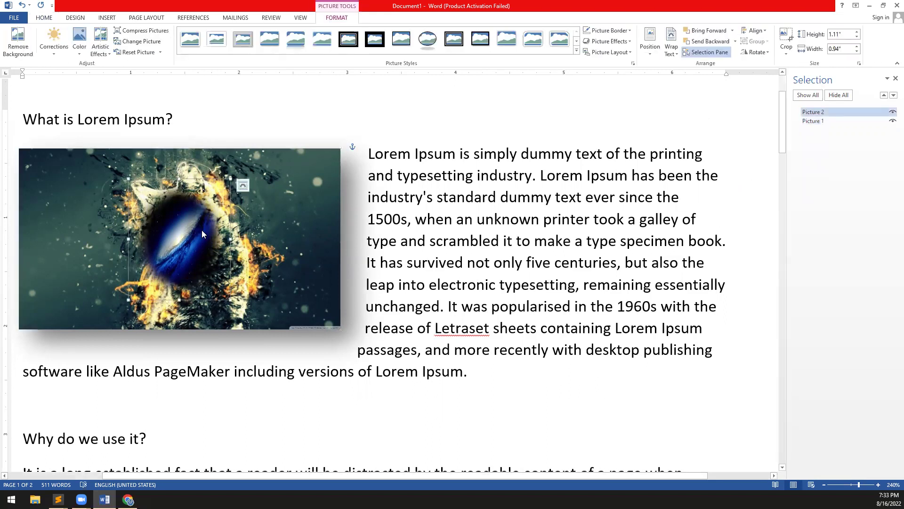
Select the galaxy and cat pictures together and align them with Align Top and Align Left
{"action": "left_click", "coordinate": [323, 155], "text": "ctrl"}
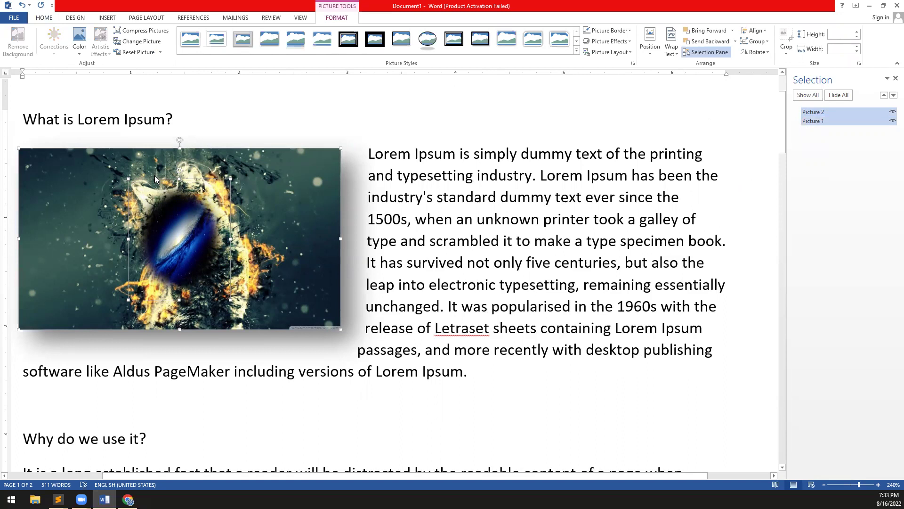
{"action": "left_click", "coordinate": [763, 32]}
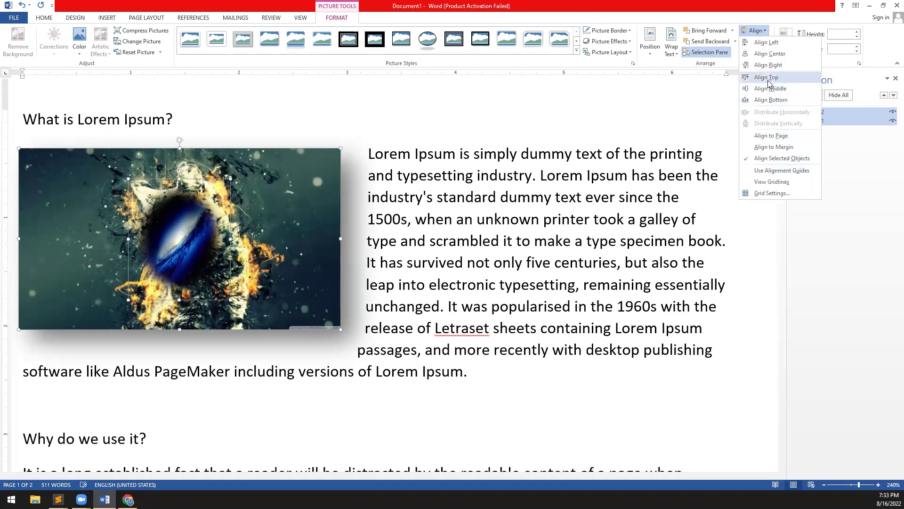
{"action": "left_click", "coordinate": [769, 78]}
{"action": "left_click", "coordinate": [756, 31]}
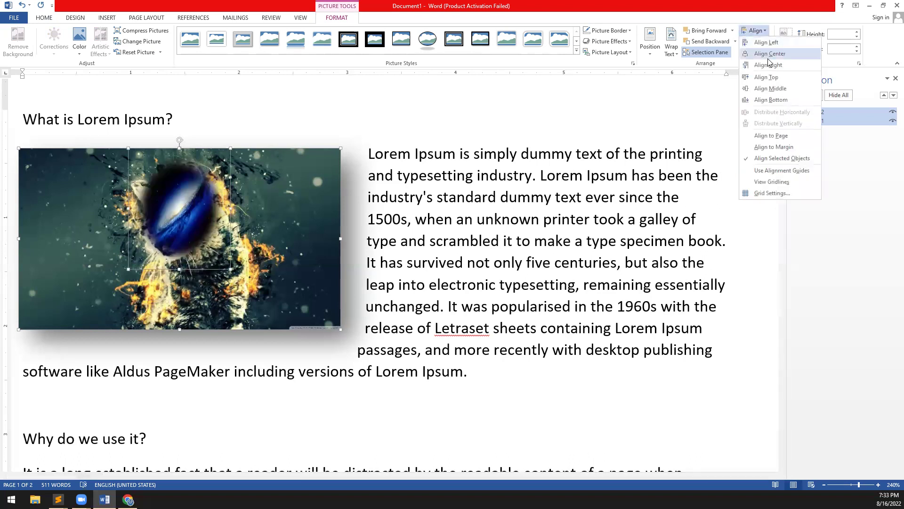
{"action": "left_click", "coordinate": [767, 42]}
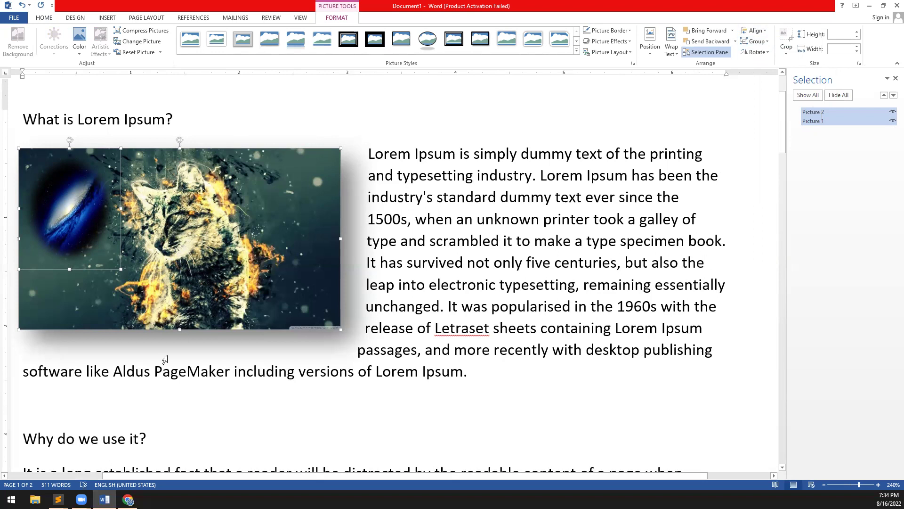
Group the galaxy and cat pictures and move the group to the right across the first paragraph
{"action": "left_click", "coordinate": [755, 31]}
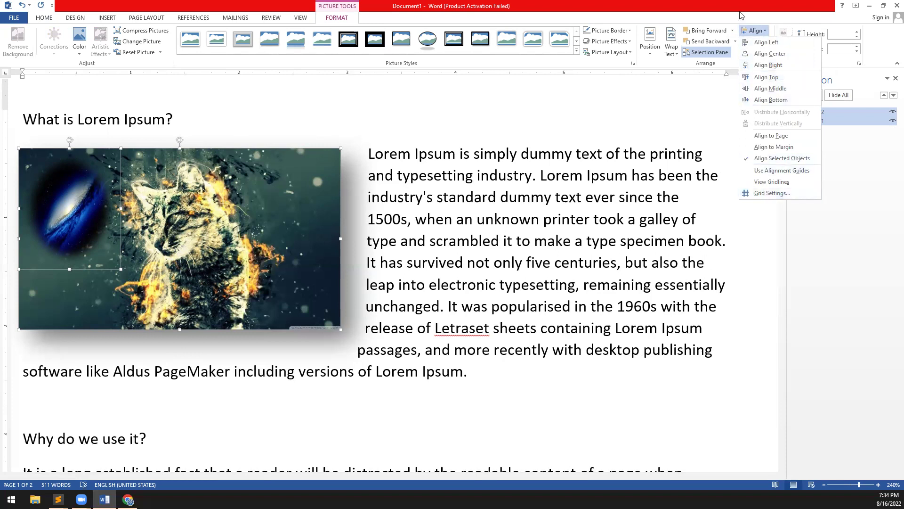
{"action": "left_click", "coordinate": [754, 29]}
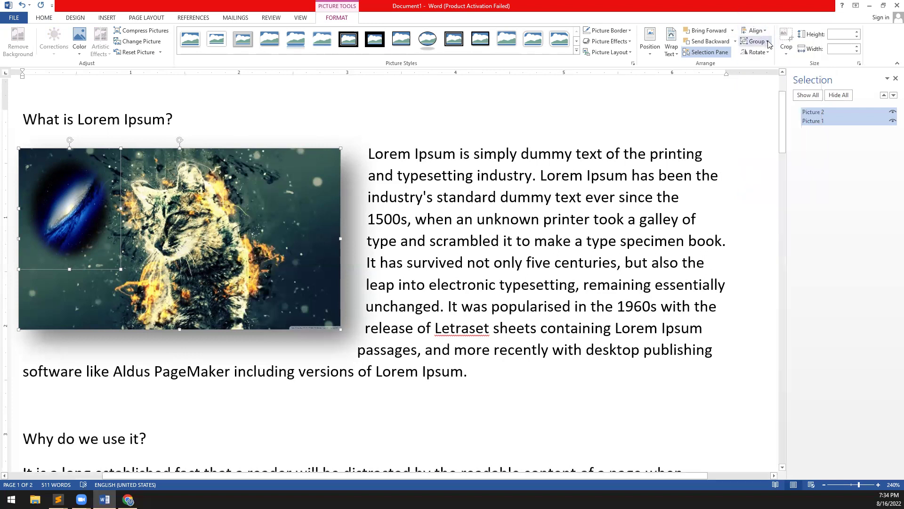
{"action": "left_click", "coordinate": [768, 42]}
{"action": "left_click", "coordinate": [762, 54]}
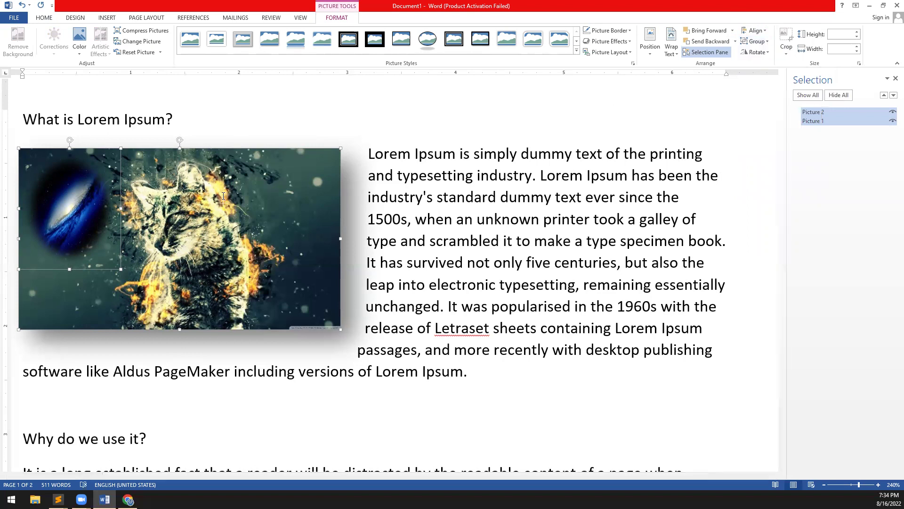
{"action": "left_click_drag", "start_coordinate": [202, 232], "coordinate": [46, 214]}
{"action": "left_click_drag", "start_coordinate": [269, 205], "coordinate": [435, 210]}
Ungroup the pictures, then reposition the cat picture farther right and the galaxy picture over the cat picture's left part
{"action": "left_click", "coordinate": [759, 41]}
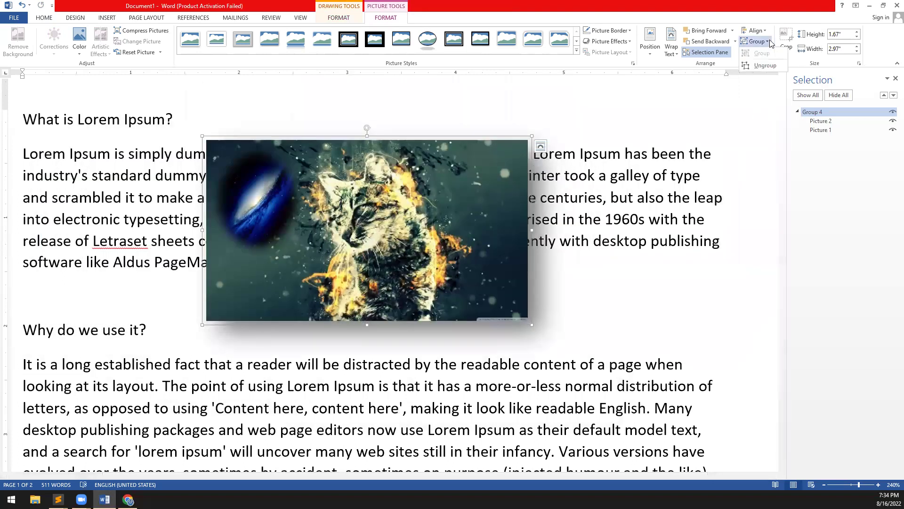
{"action": "left_click", "coordinate": [756, 71]}
{"action": "left_click", "coordinate": [351, 121]}
{"action": "left_click_drag", "start_coordinate": [264, 192], "coordinate": [529, 242]}
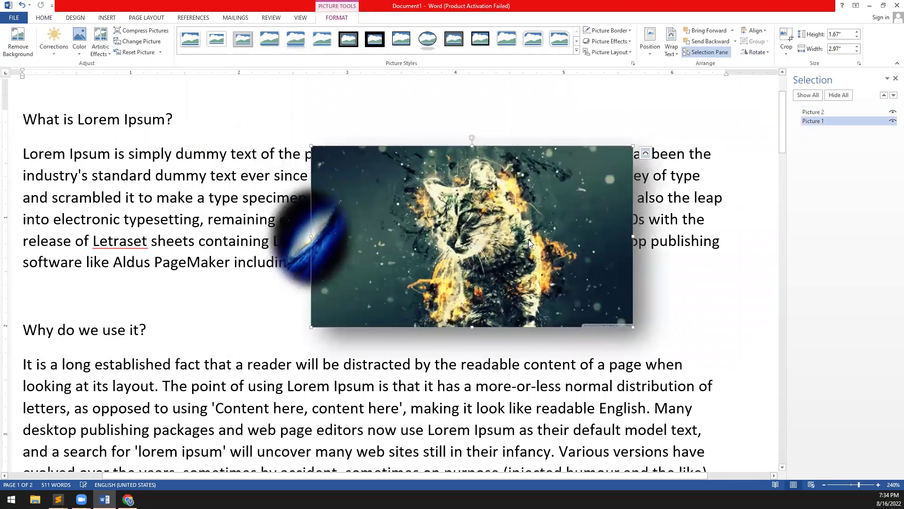
{"action": "left_click_drag", "start_coordinate": [295, 240], "coordinate": [373, 223]}
Group both pictures again, move the group toward the left margin and shift the galaxy to the cat picture's left edge
{"action": "left_click", "coordinate": [566, 229], "text": "ctrl"}
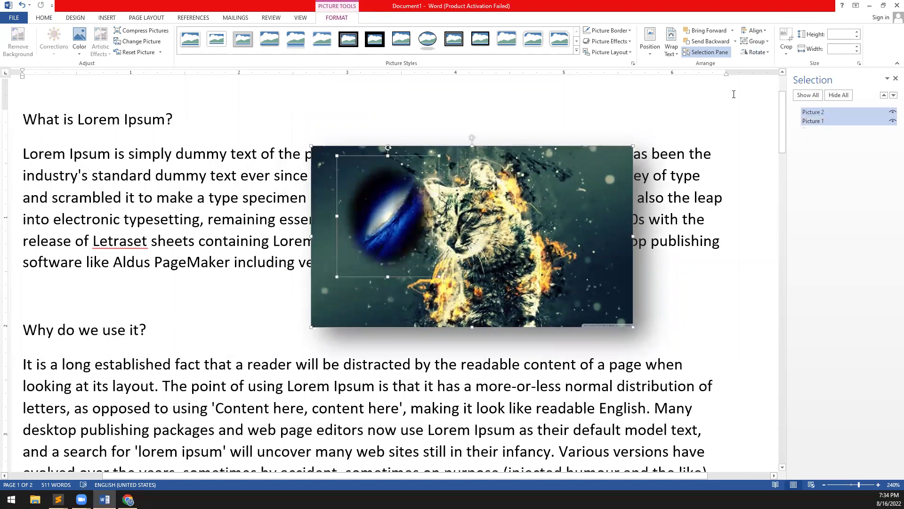
{"action": "left_click", "coordinate": [756, 41]}
{"action": "left_click", "coordinate": [761, 54]}
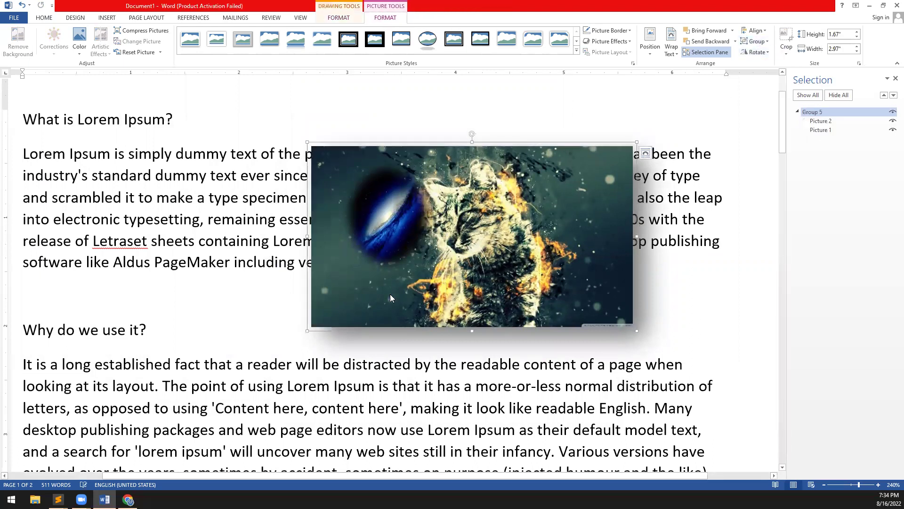
{"action": "left_click_drag", "start_coordinate": [347, 260], "coordinate": [95, 276]}
{"action": "left_click_drag", "start_coordinate": [390, 232], "coordinate": [112, 246]}
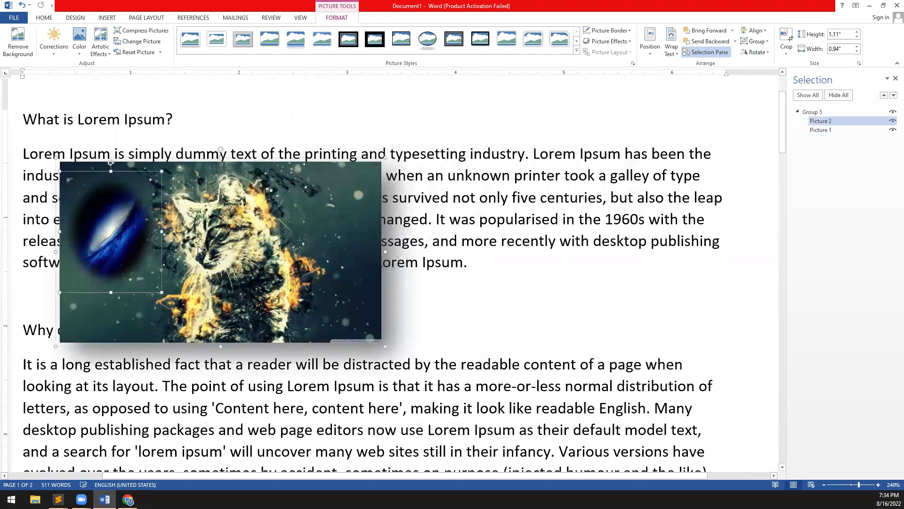
Select both pictures inside the group, regroup them and move the group slightly down and to the right
{"action": "left_click", "coordinate": [322, 221], "text": "ctrl"}
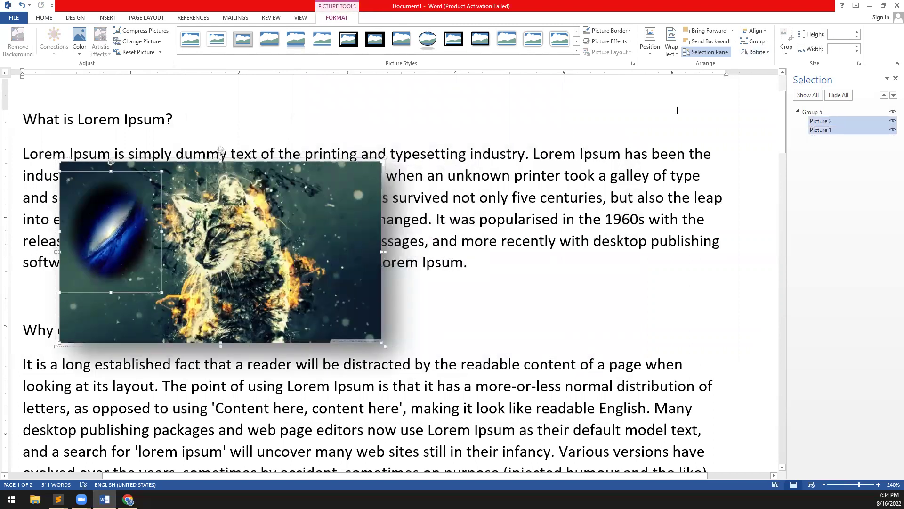
{"action": "left_click", "coordinate": [756, 41]}
{"action": "left_click", "coordinate": [758, 51]}
{"action": "left_click_drag", "start_coordinate": [257, 204], "coordinate": [215, 257]}
{"action": "left_click", "coordinate": [306, 267]}
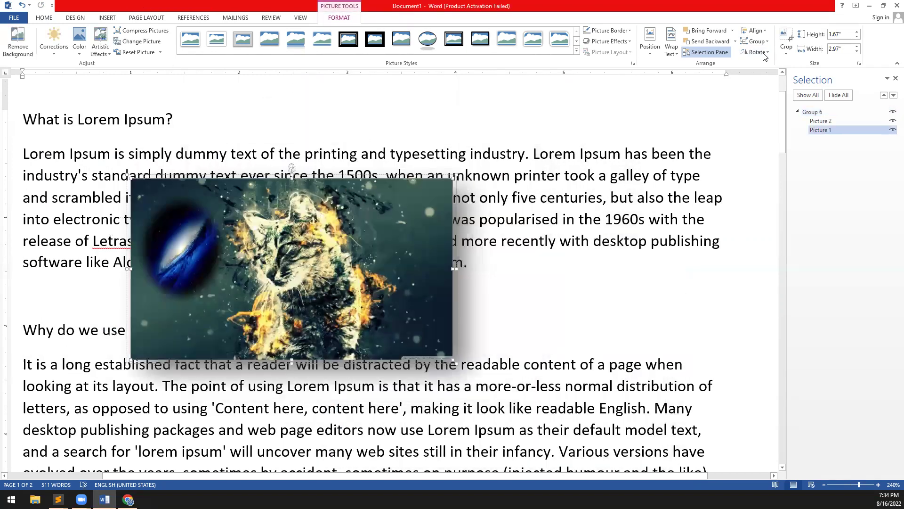
Ungroup the pictures, then reposition the cat picture up and to the right and the galaxy picture over its left part
{"action": "left_click", "coordinate": [755, 41]}
{"action": "left_click", "coordinate": [749, 68]}
{"action": "left_click", "coordinate": [340, 209]}
{"action": "left_click", "coordinate": [194, 228]}
{"action": "left_click_drag", "start_coordinate": [336, 235], "coordinate": [410, 189]}
{"action": "left_click_drag", "start_coordinate": [192, 240], "coordinate": [290, 230]}
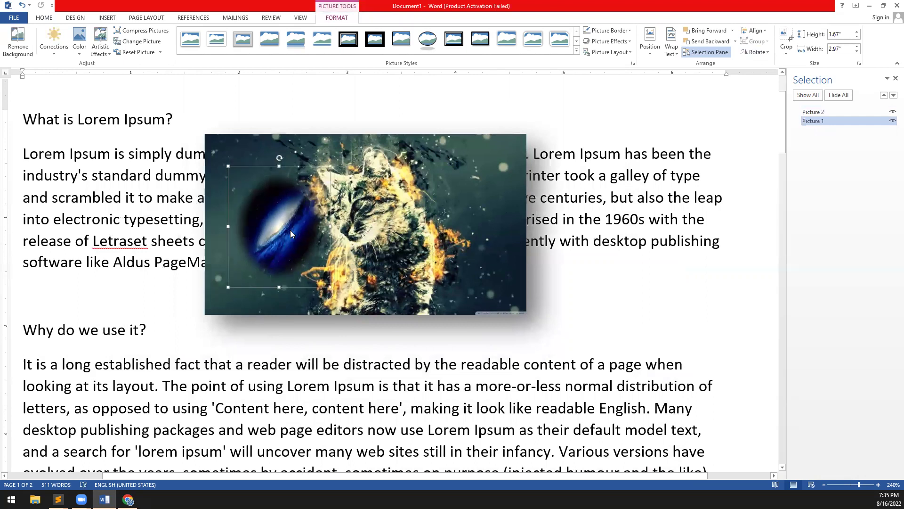
{"action": "left_click", "coordinate": [437, 207], "text": "shift"}
{"action": "key", "text": "ctrl+g"}
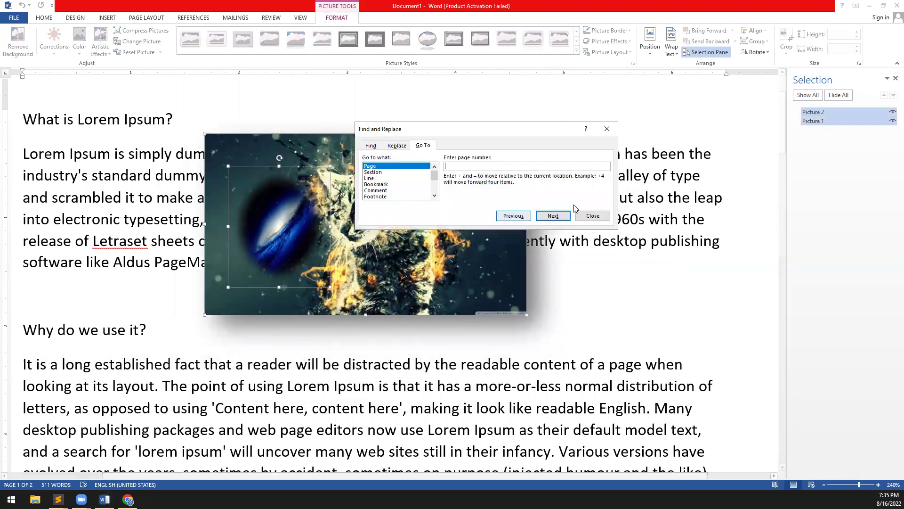
{"action": "left_click", "coordinate": [593, 217]}
{"action": "left_click", "coordinate": [584, 199]}
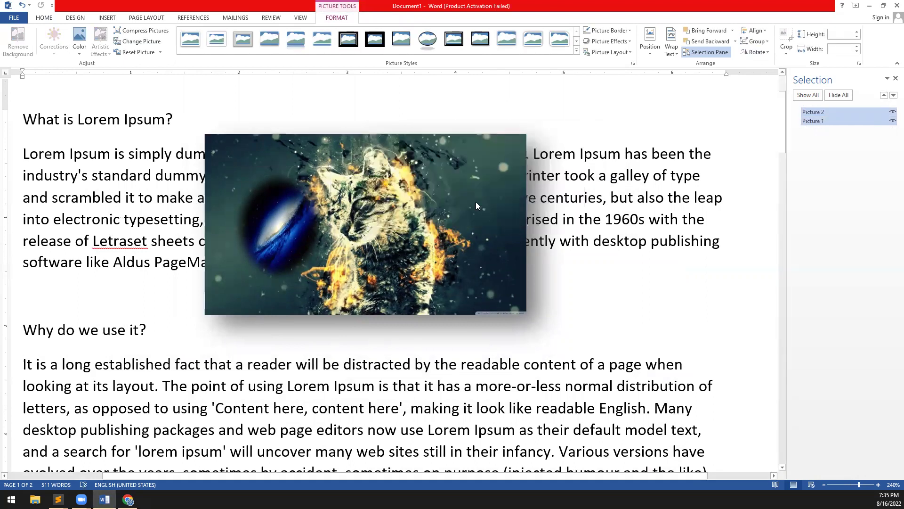
Move the cat picture to the right margin beside the first paragraph and set its text wrapping to Square
{"action": "left_click_drag", "start_coordinate": [461, 207], "coordinate": [667, 176]}
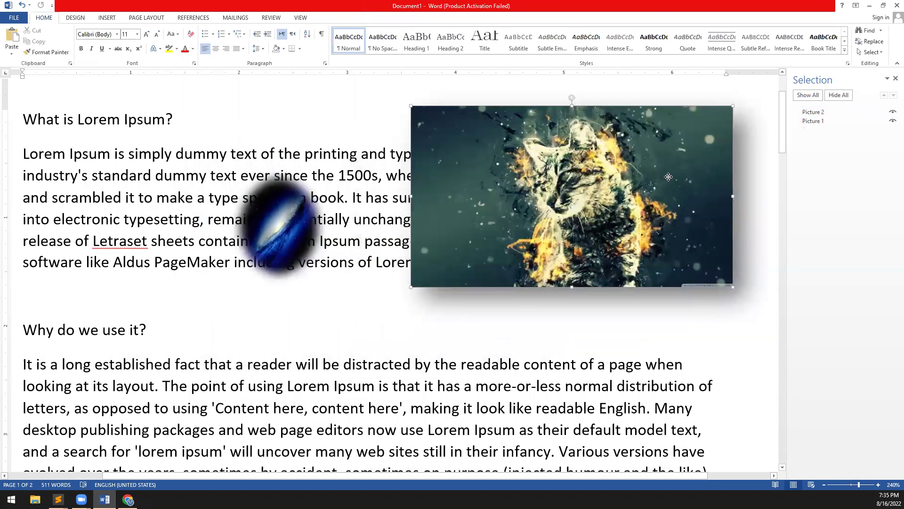
{"action": "left_click", "coordinate": [745, 112]}
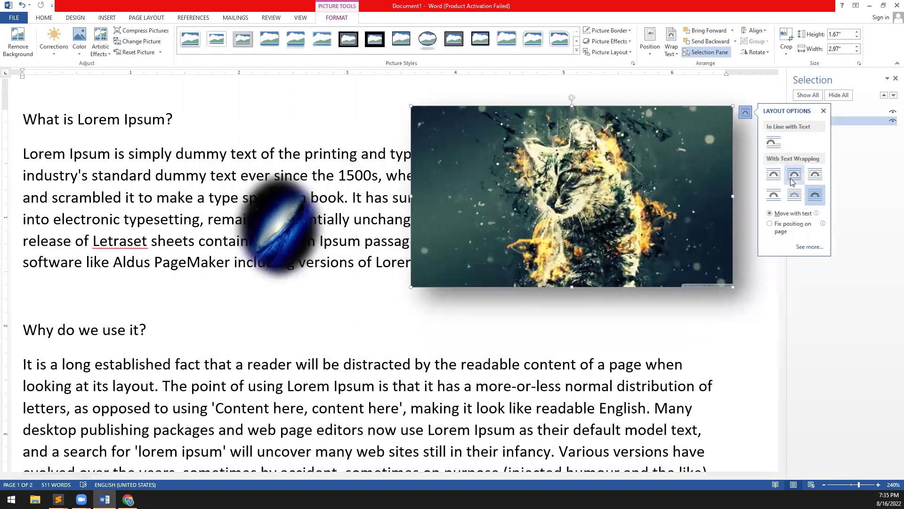
{"action": "left_click", "coordinate": [772, 175]}
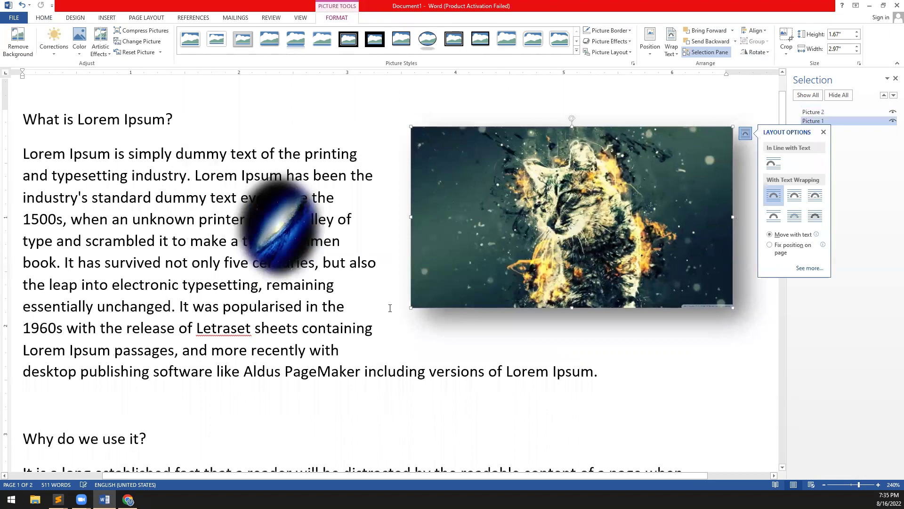
Place the galaxy picture at the paragraph's lower right and the cat picture at the left margin, sized about 1.55" high by 2.76" wide
{"action": "left_click_drag", "start_coordinate": [408, 309], "coordinate": [495, 259]}
{"action": "left_click_drag", "start_coordinate": [290, 246], "coordinate": [628, 363]}
{"action": "left_click_drag", "start_coordinate": [414, 202], "coordinate": [72, 202]}
{"action": "left_click_drag", "start_coordinate": [259, 229], "coordinate": [322, 264]}
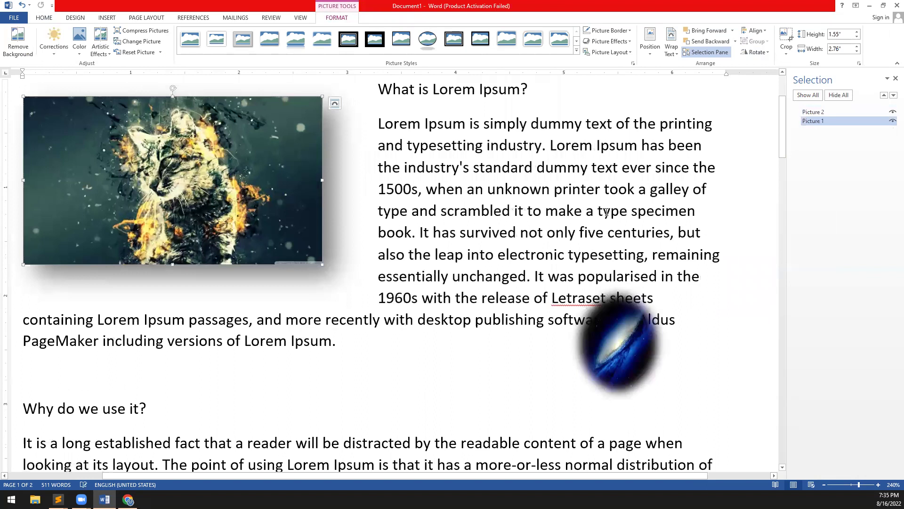
Preview the Flip Vertical option on the cat picture without applying it
{"action": "left_click", "coordinate": [768, 56]}
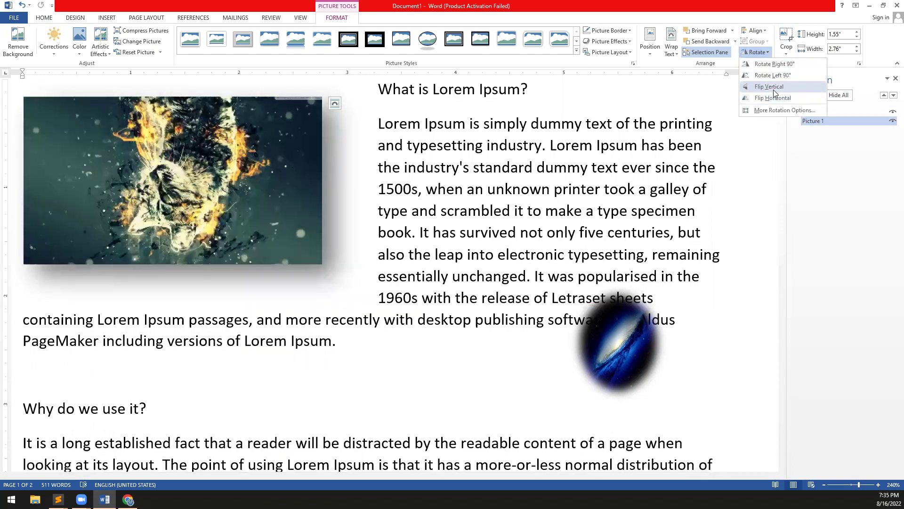
{"action": "left_click", "coordinate": [786, 2]}
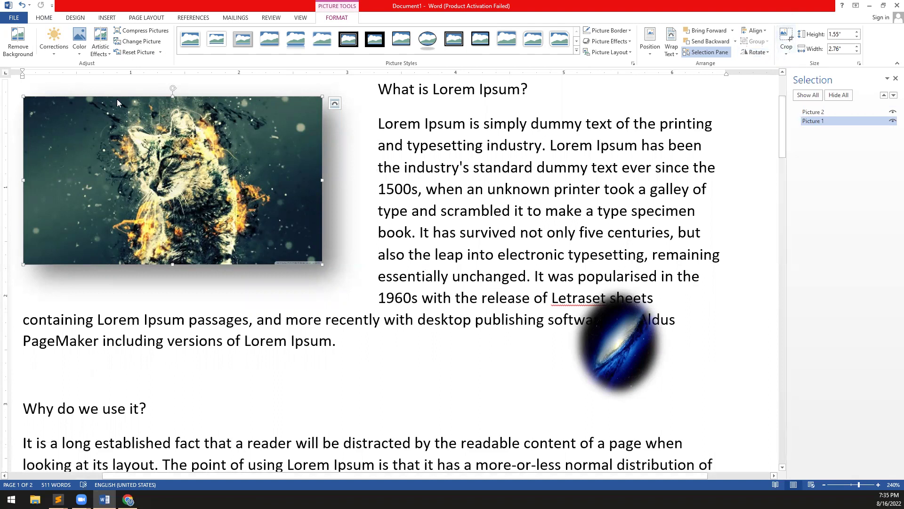
Crop the cat picture's left and right sides and enlarge it to about 2.44" high by 2.38" wide
{"action": "left_click", "coordinate": [786, 53]}
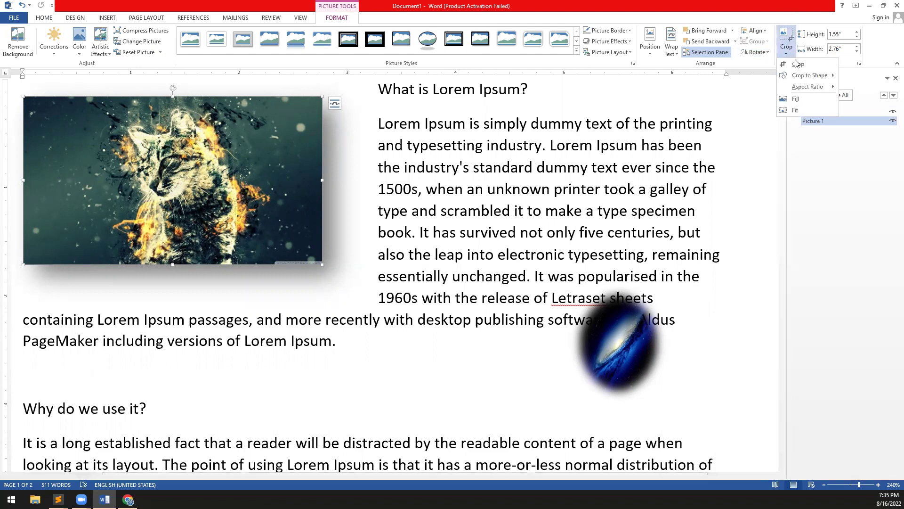
{"action": "left_click", "coordinate": [798, 65]}
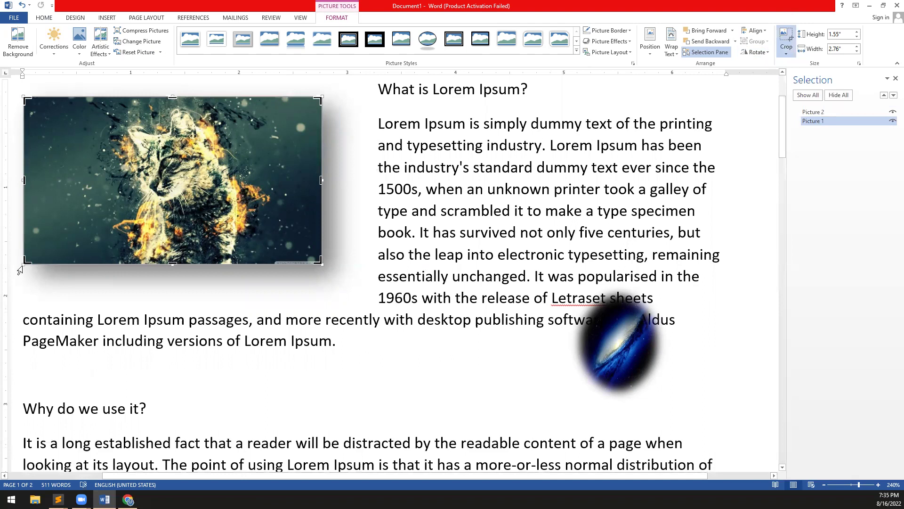
{"action": "left_click_drag", "start_coordinate": [24, 261], "coordinate": [178, 263]}
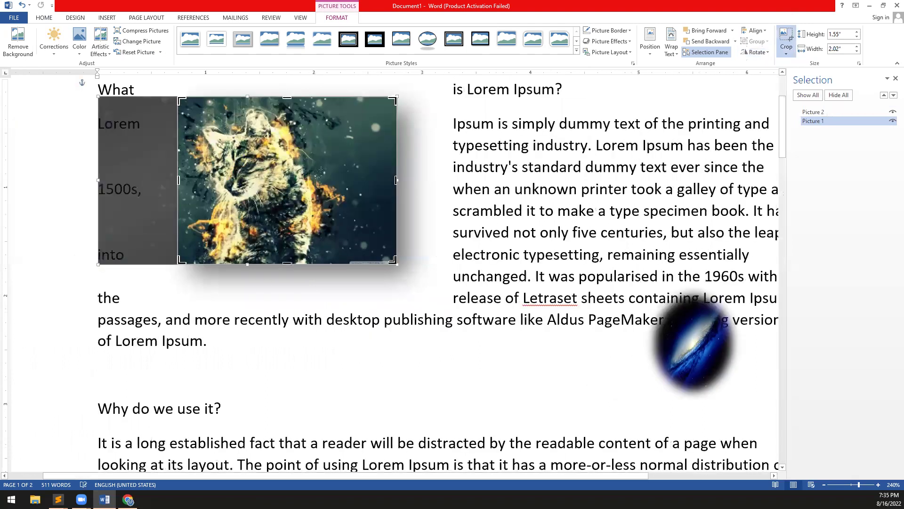
{"action": "left_click_drag", "start_coordinate": [377, 261], "coordinate": [340, 260]}
{"action": "key", "text": "Escape"}
{"action": "left_click_drag", "start_coordinate": [288, 208], "coordinate": [199, 207]}
{"action": "left_click_drag", "start_coordinate": [247, 287], "coordinate": [341, 357]}
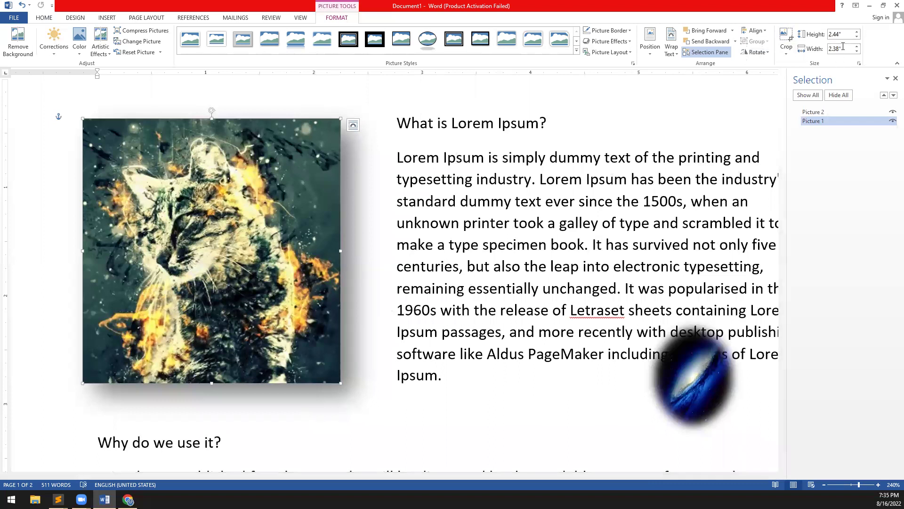
Search Bing online pictures for "1366 x 768 wallpaper"
{"action": "left_click", "coordinate": [103, 18]}
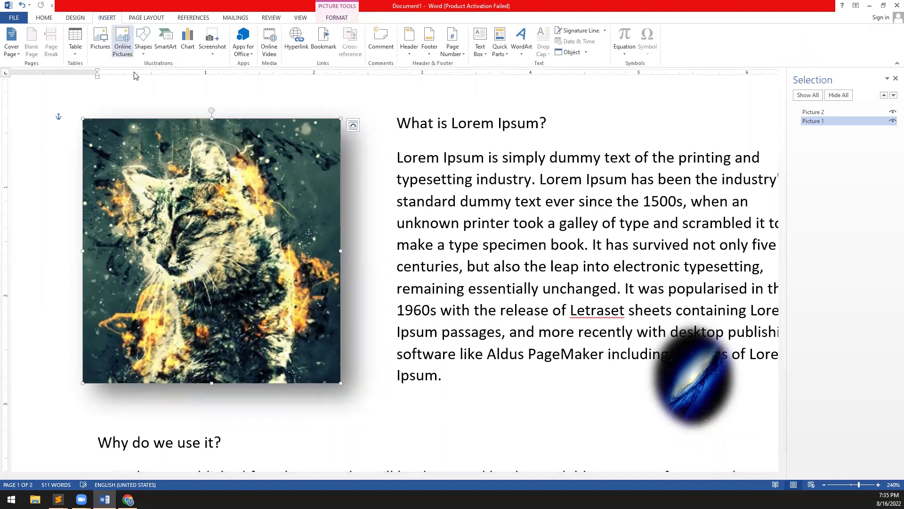
{"action": "left_click", "coordinate": [120, 49]}
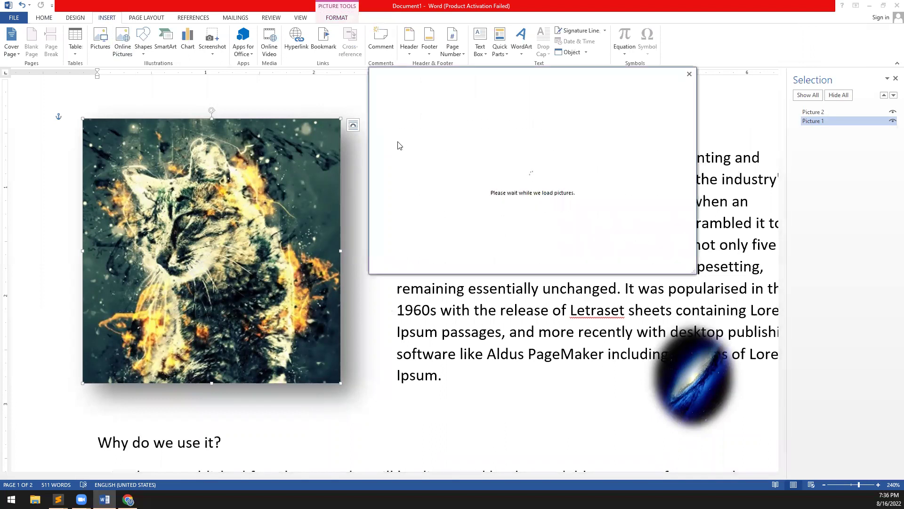
{"action": "left_click", "coordinate": [607, 124]}
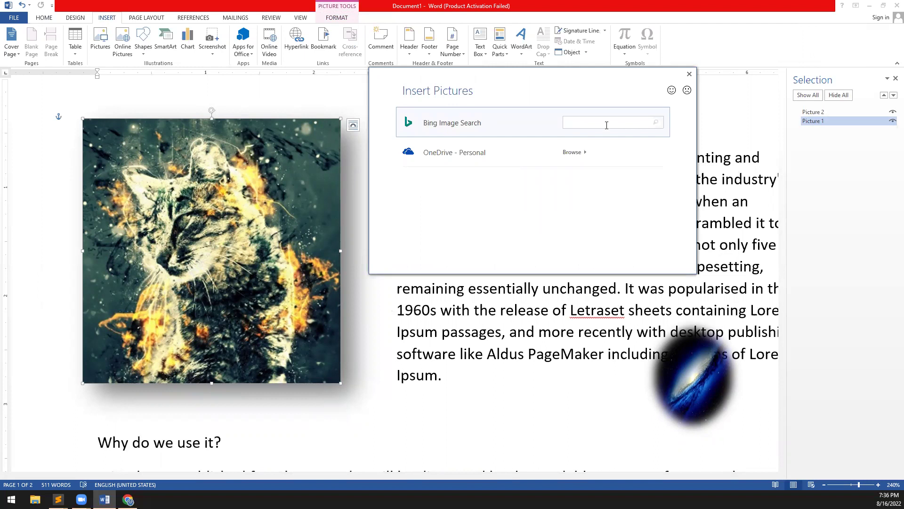
{"action": "type", "text": "1366 x 768 wallpaper"}
{"action": "key", "text": "Return"}
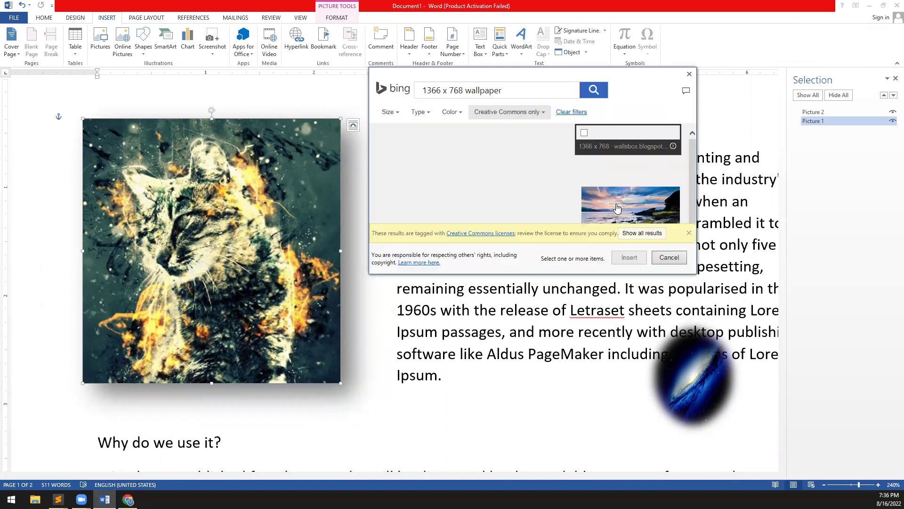
Insert the blue armored soldier picture from the search results and shrink it to about 2.31" high by 4.11" wide
{"action": "scroll", "coordinate": [541, 195], "scroll_direction": "down", "scroll_amount": 8}
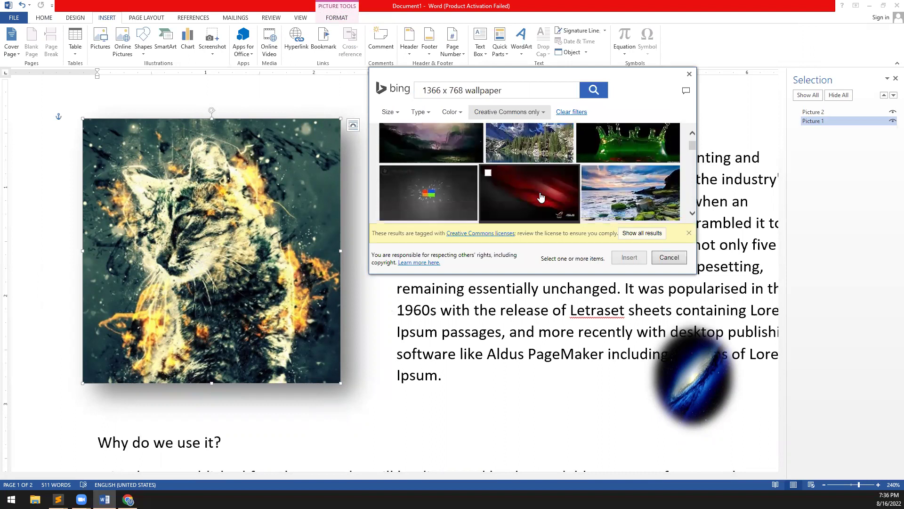
{"action": "scroll", "coordinate": [559, 193], "scroll_direction": "down", "scroll_amount": 2}
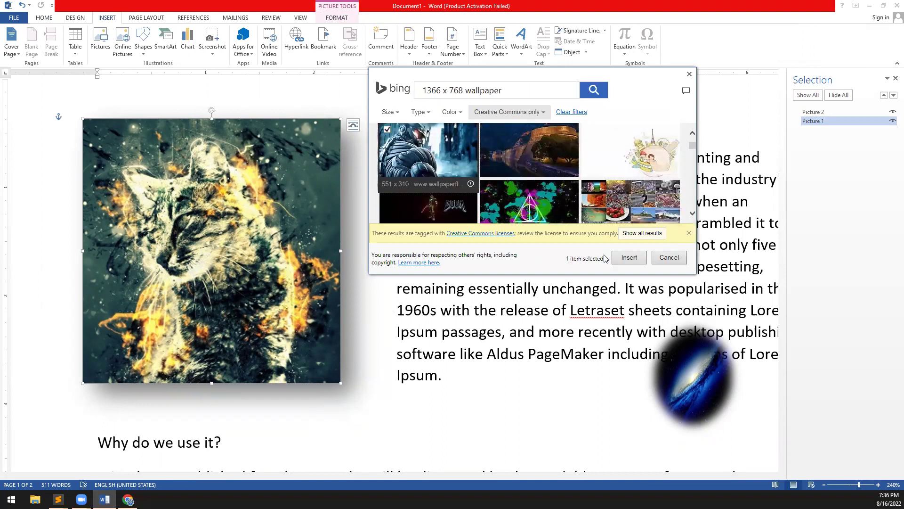
{"action": "left_click", "coordinate": [629, 257]}
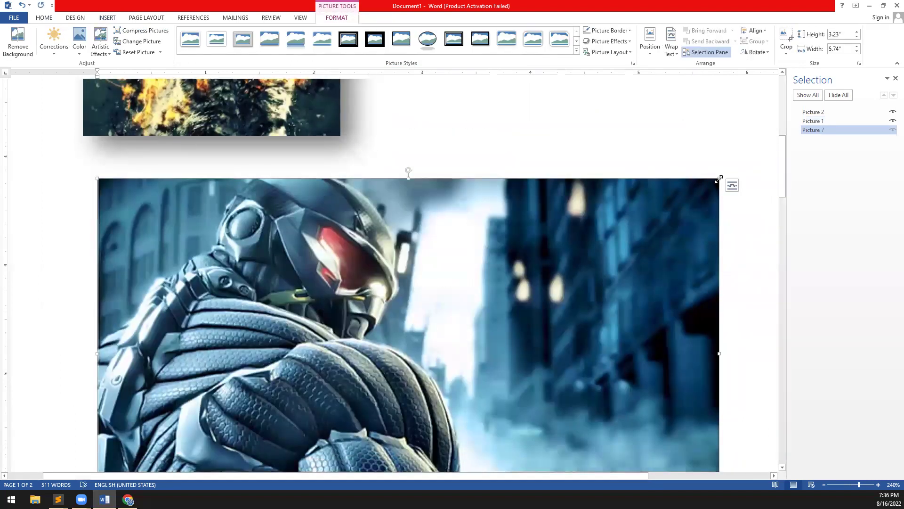
{"action": "left_click_drag", "start_coordinate": [697, 195], "coordinate": [473, 197]}
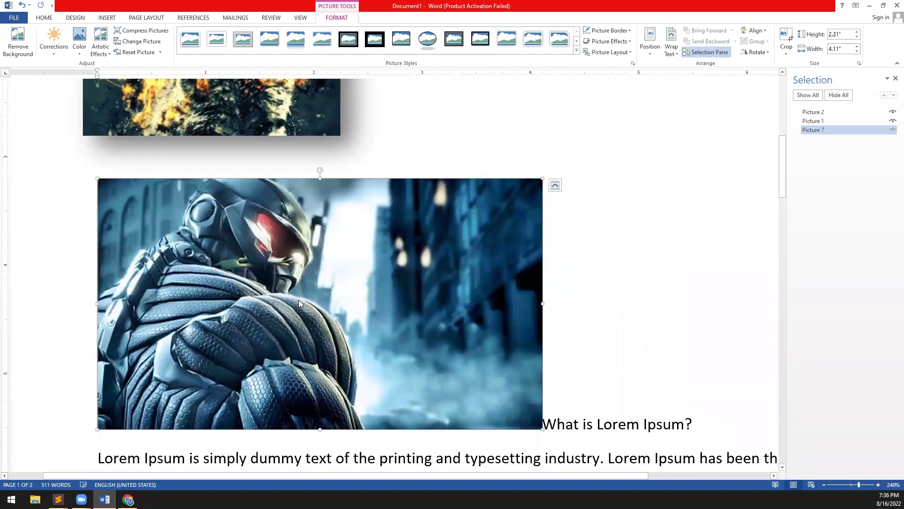
Give the soldier picture Tight text wrapping and place it at about 1.44" high by 2.56" wide directly under the "Why do we use it?" heading
{"action": "left_click", "coordinate": [555, 186]}
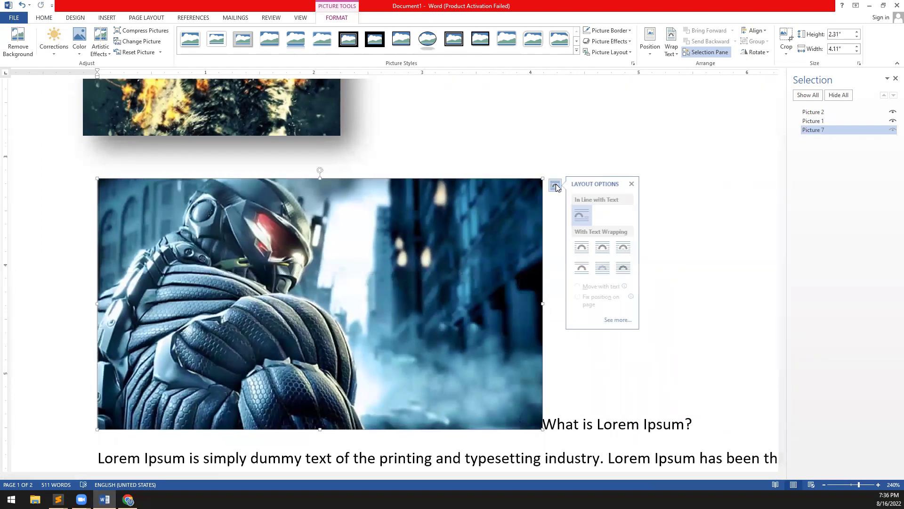
{"action": "left_click", "coordinate": [604, 247]}
{"action": "left_click_drag", "start_coordinate": [542, 178], "coordinate": [375, 272]}
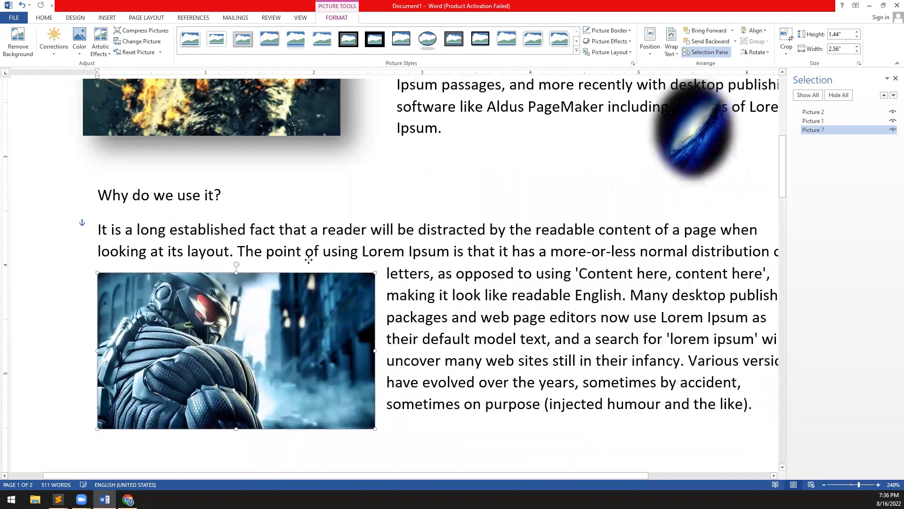
{"action": "left_click_drag", "start_coordinate": [308, 260], "coordinate": [309, 260]}
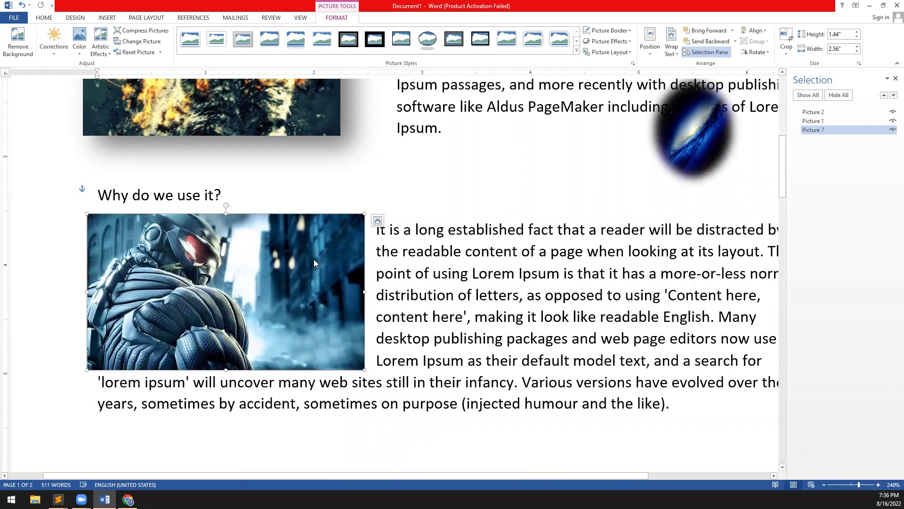
Draw a rectangle about 0.59" high by 1.92" wide above the "It is a long established fact" paragraph and add the text "Hello World"
{"action": "left_click", "coordinate": [107, 18]}
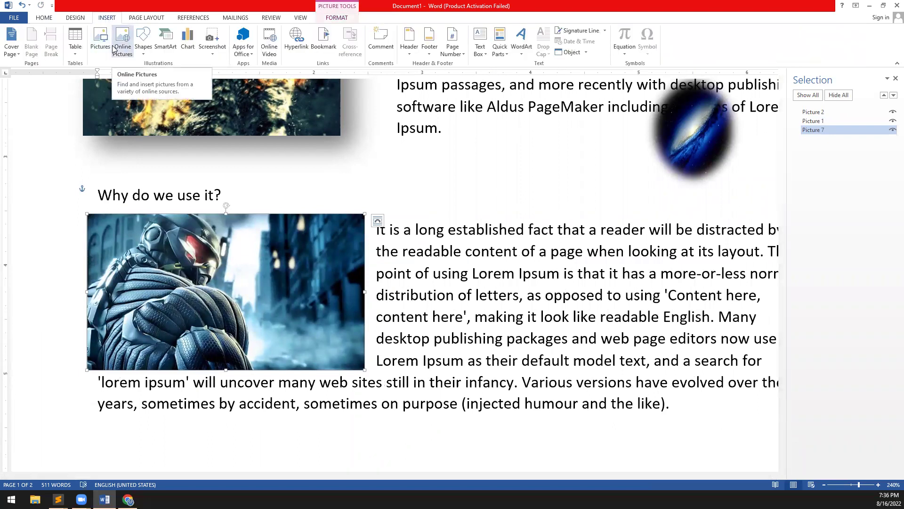
{"action": "left_click", "coordinate": [144, 52]}
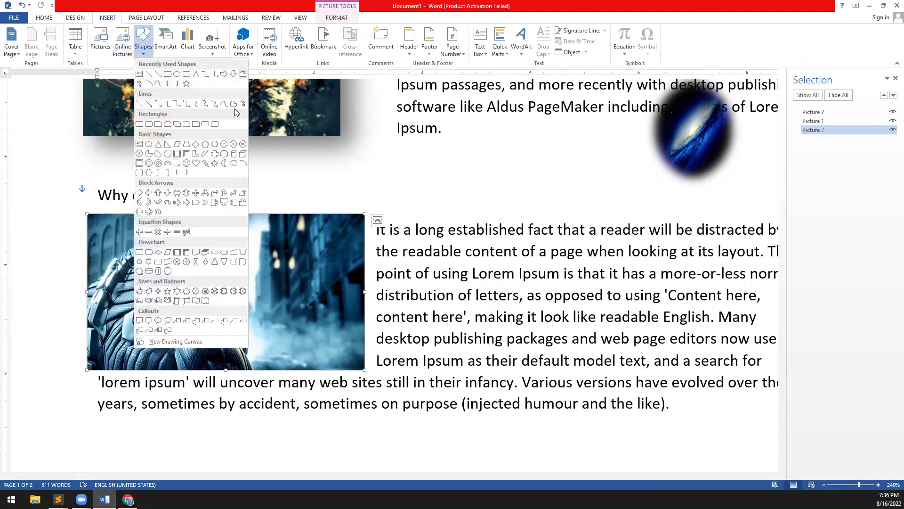
{"action": "left_click", "coordinate": [168, 74]}
{"action": "mouse_move", "coordinate": [417, 164]}
{"action": "left_mouse_down"}
{"action": "mouse_move", "coordinate": [630, 199]}
{"action": "mouse_move", "coordinate": [634, 210]}
{"action": "mouse_move", "coordinate": [603, 211]}
{"action": "left_mouse_up"}
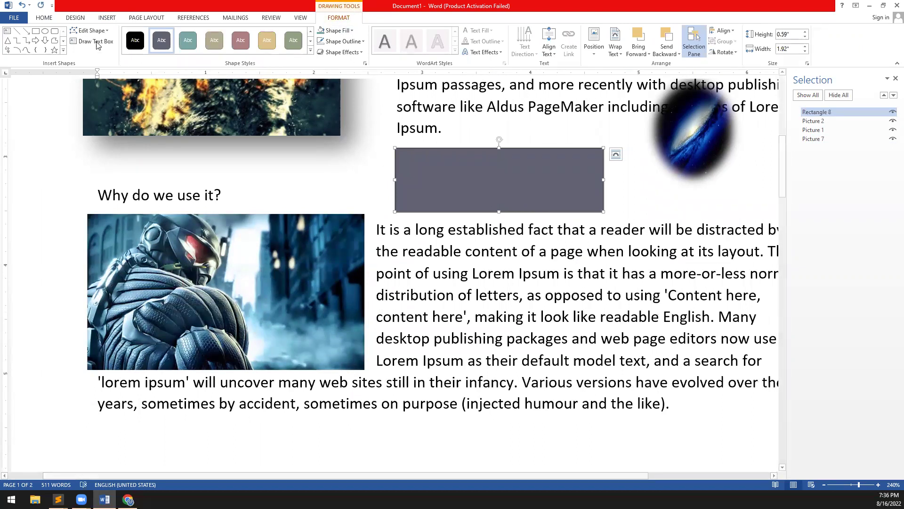
{"action": "left_click", "coordinate": [63, 50]}
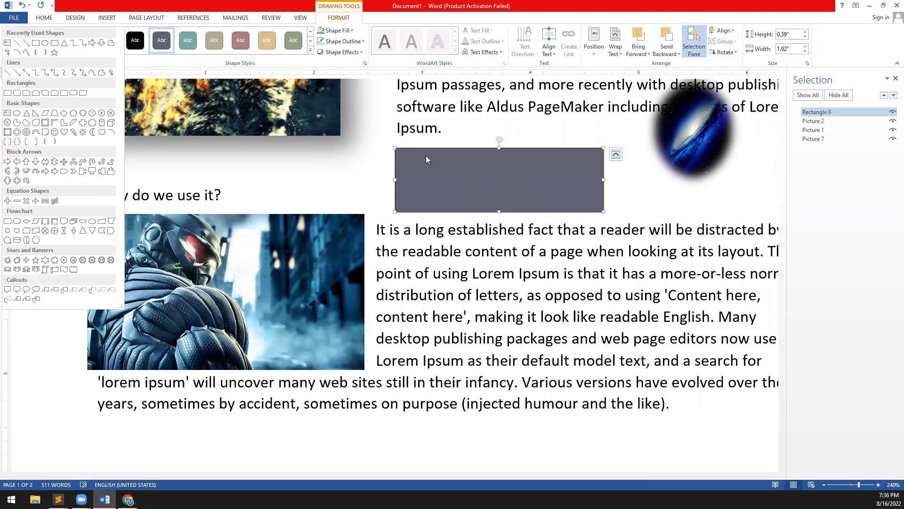
{"action": "left_click", "coordinate": [440, 186]}
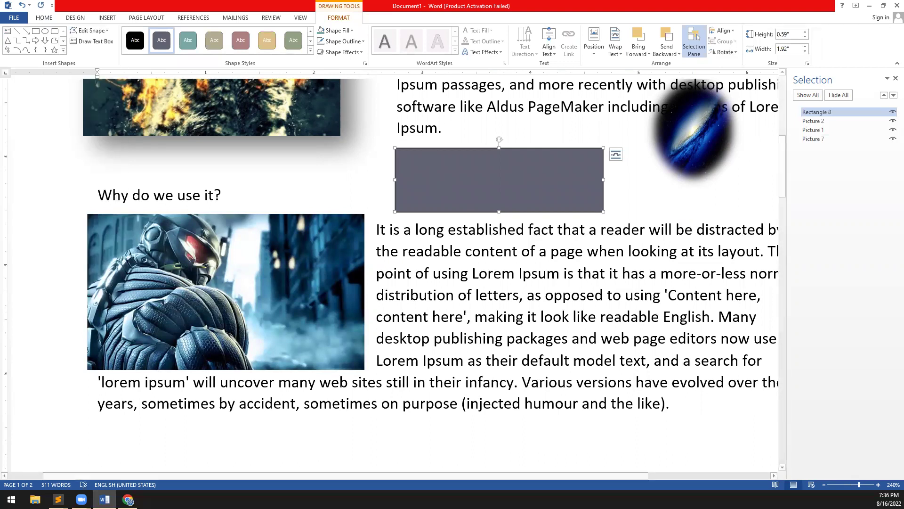
{"action": "type", "text": "Hello World"}
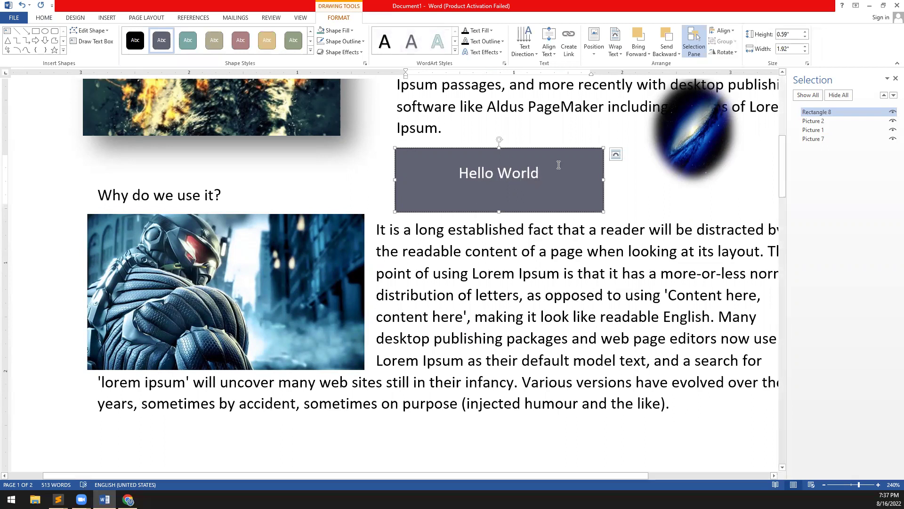
Increase the font size of the "Hello World" text inside the rectangle by several increments
{"action": "left_click_drag", "start_coordinate": [544, 174], "coordinate": [459, 174]}
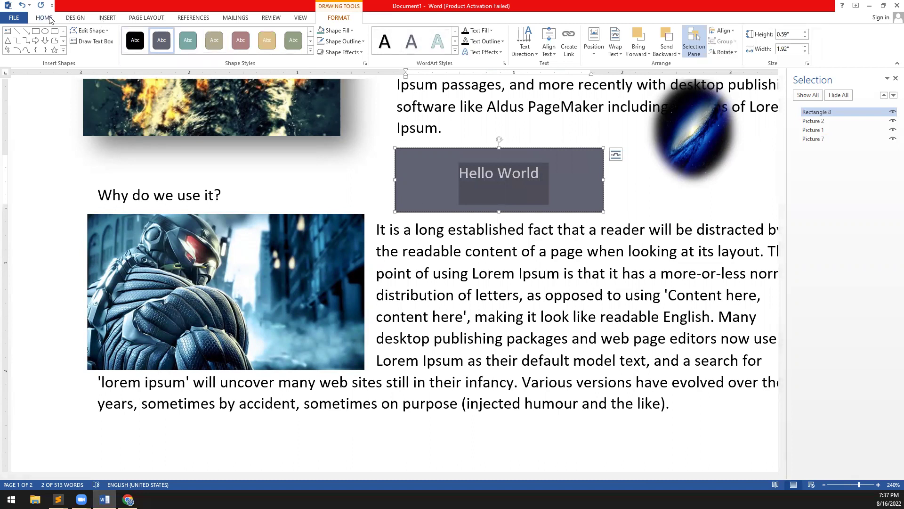
{"action": "key", "text": "ctrl+bracketright"}
{"action": "key", "text": "ctrl+bracketright"}
{"action": "key", "text": "ctrl+bracketright"}
{"action": "key", "text": "ctrl+bracketright"}
{"action": "key", "text": "ctrl+bracketright"}
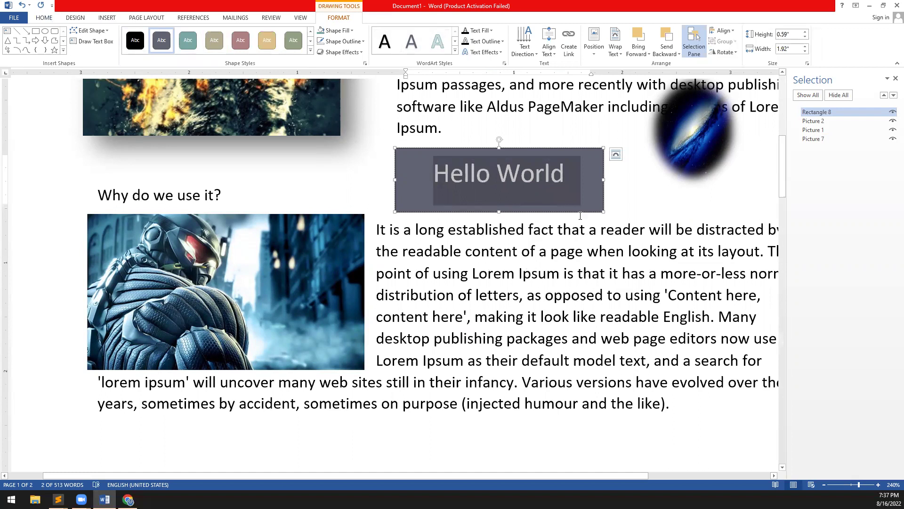
Resize the rectangle to about 0.79" high by 2.07" wide and move it down over the paragraph's first lines beside the soldier picture
{"action": "left_click_drag", "start_coordinate": [605, 211], "coordinate": [729, 233]}
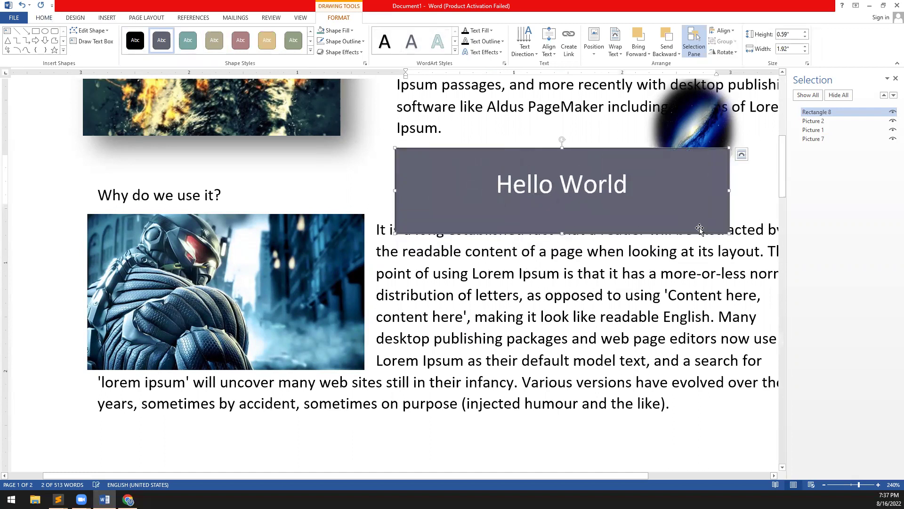
{"action": "left_click_drag", "start_coordinate": [678, 150], "coordinate": [676, 198]}
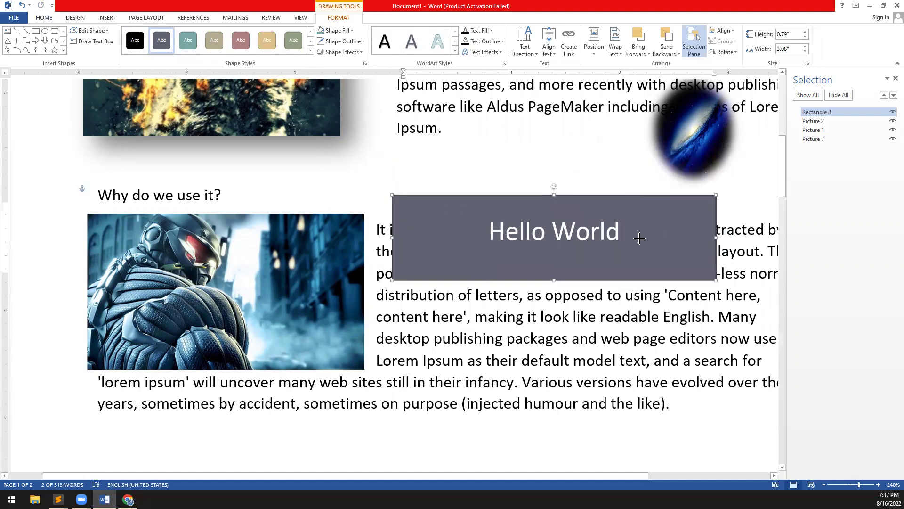
{"action": "left_click_drag", "start_coordinate": [639, 238], "coordinate": [617, 237]}
Set the "Hello World" rectangle's text wrapping to Square
{"action": "left_click", "coordinate": [635, 203]}
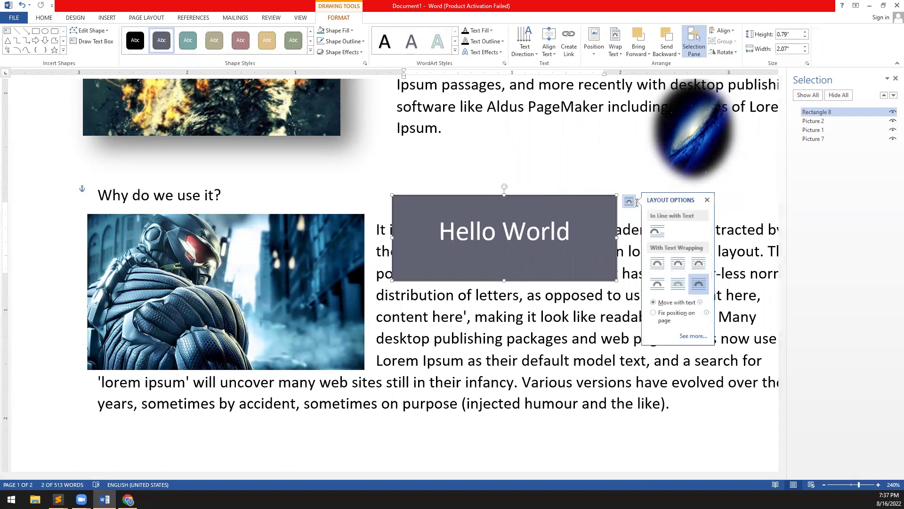
{"action": "left_click", "coordinate": [657, 263]}
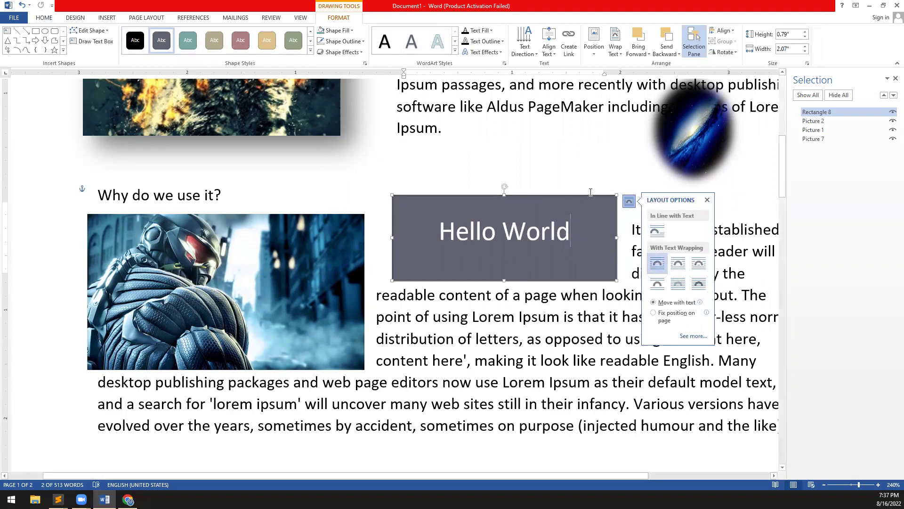